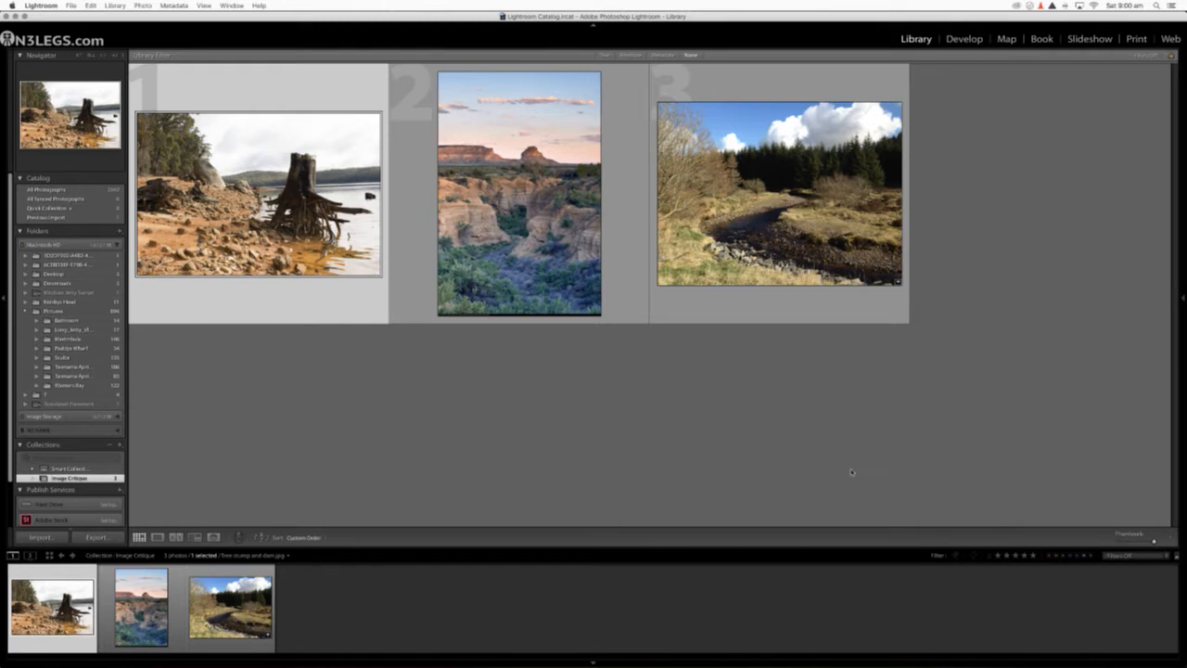
Step: Reveal the photo information and review the histogram and metadata of each of the three photos, finishing on the tree stump photo
click(630, 419)
mouse_move(1184, 299)
click(1183, 300)
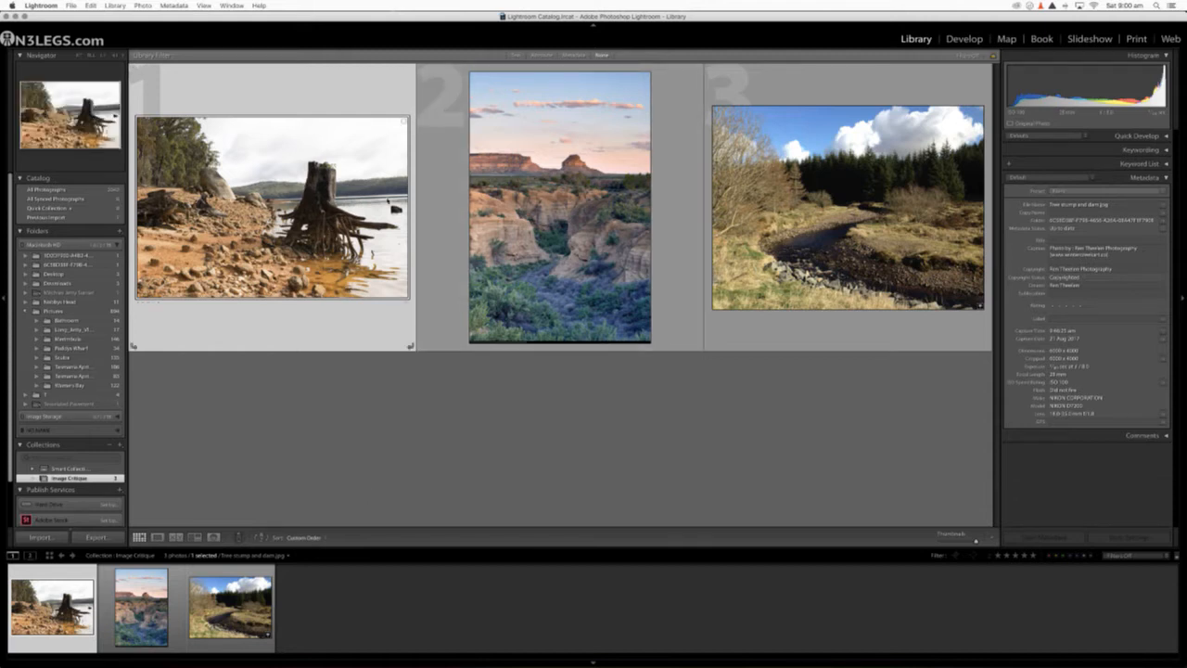
click(505, 206)
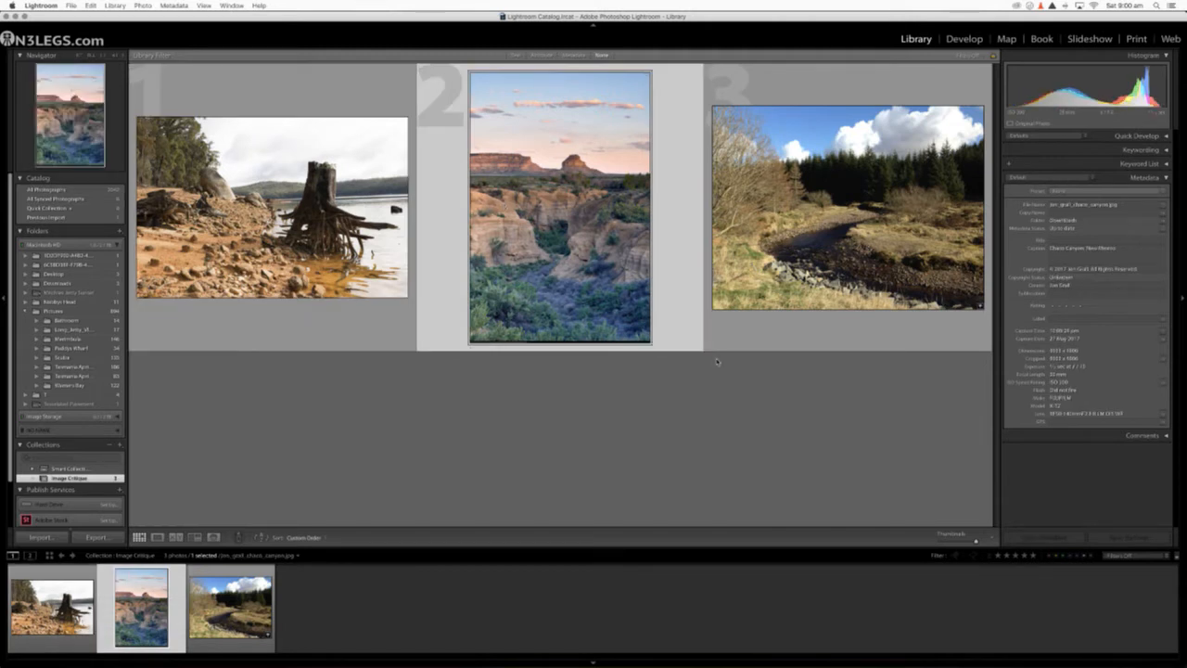
click(802, 252)
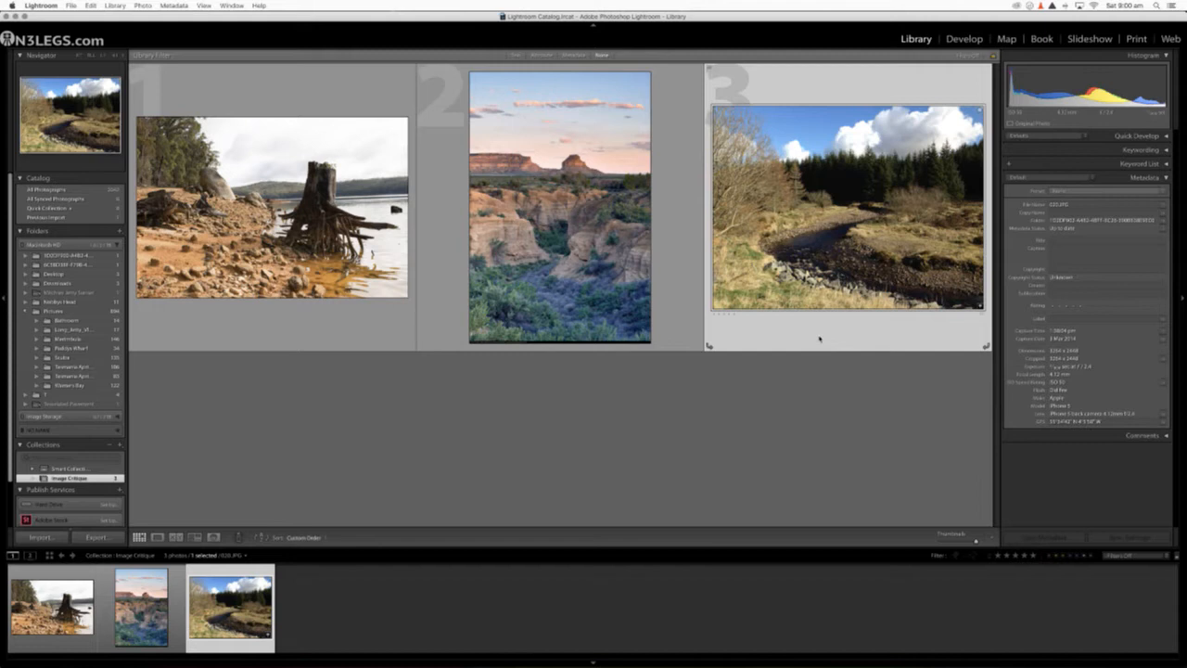
click(410, 321)
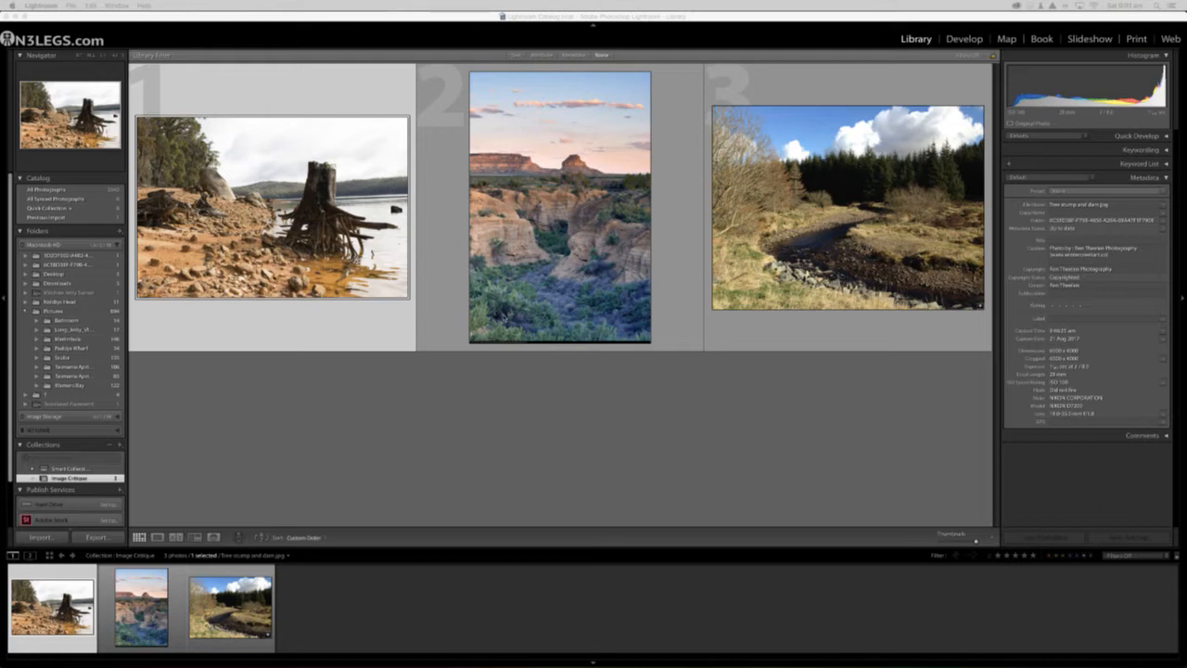
Step: Open the tree stump photo in Loupe view and examine the stump, the large boulder and the trees close up
double_click(272, 188)
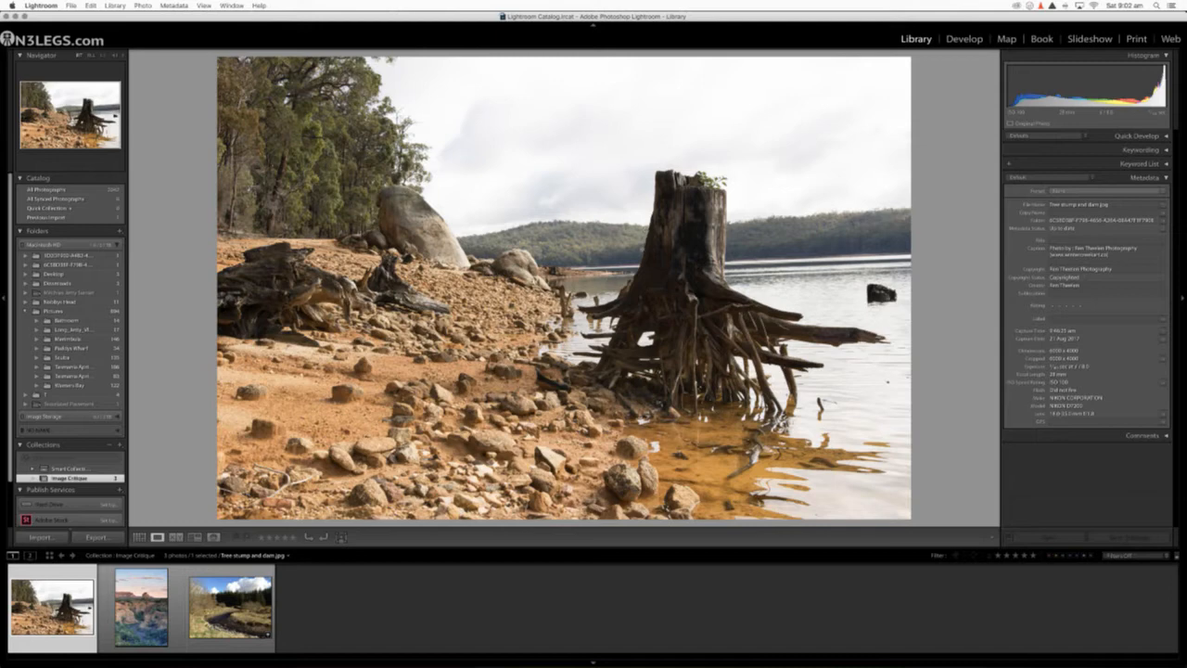
click(683, 252)
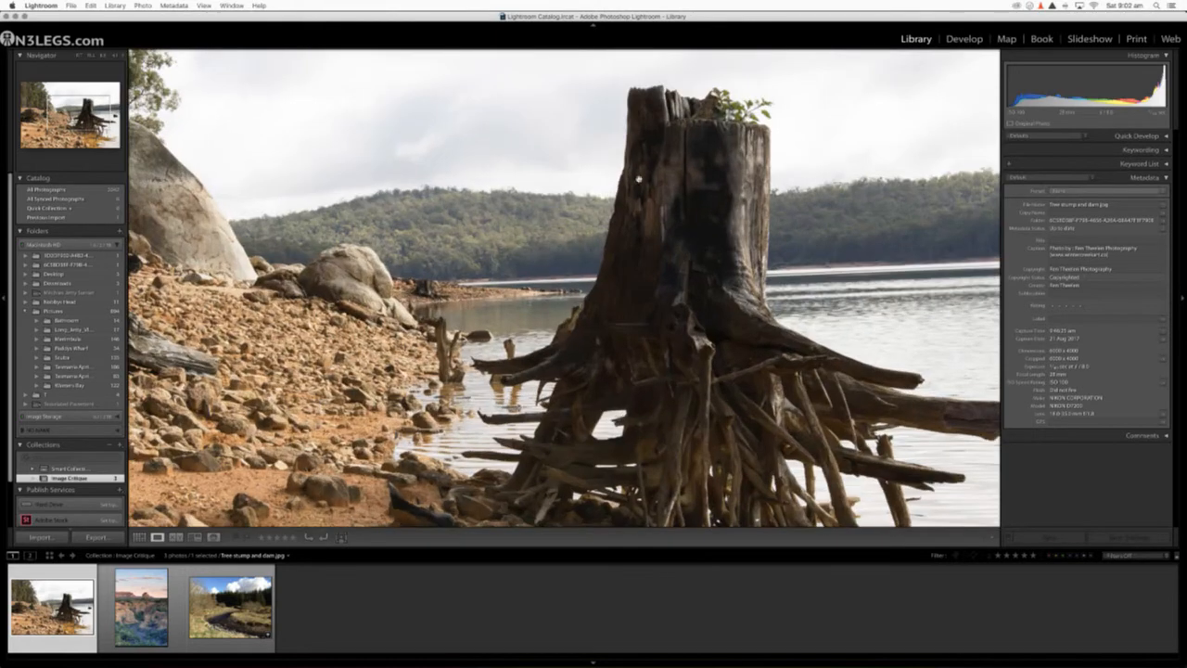
click(653, 317)
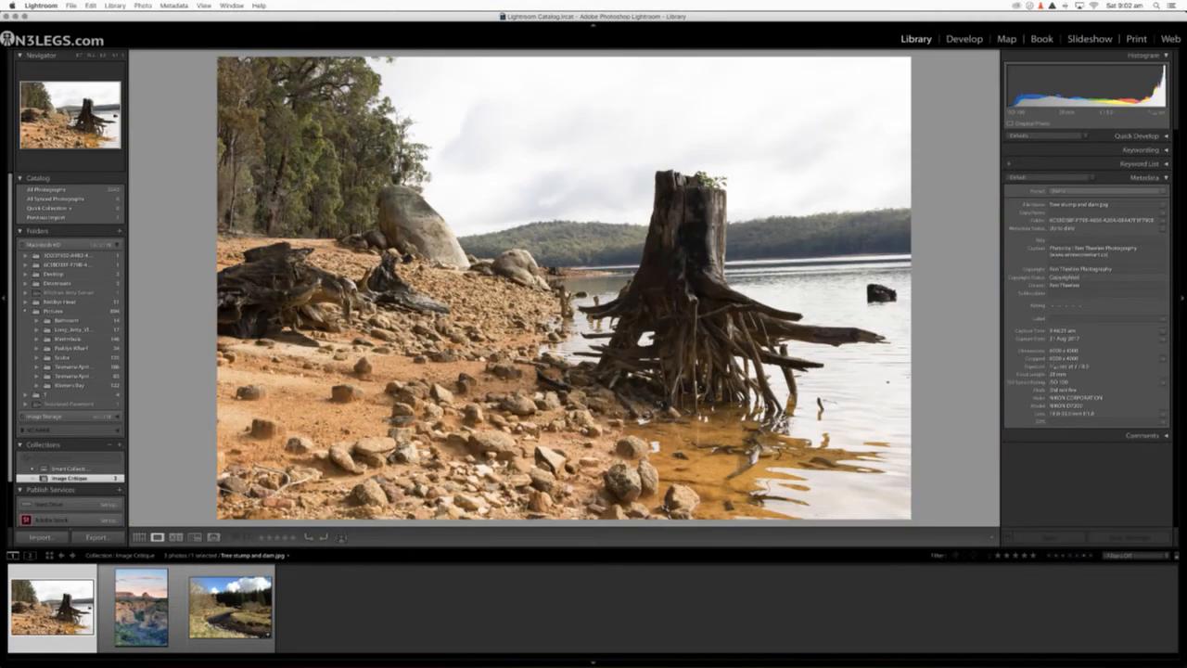
click(411, 156)
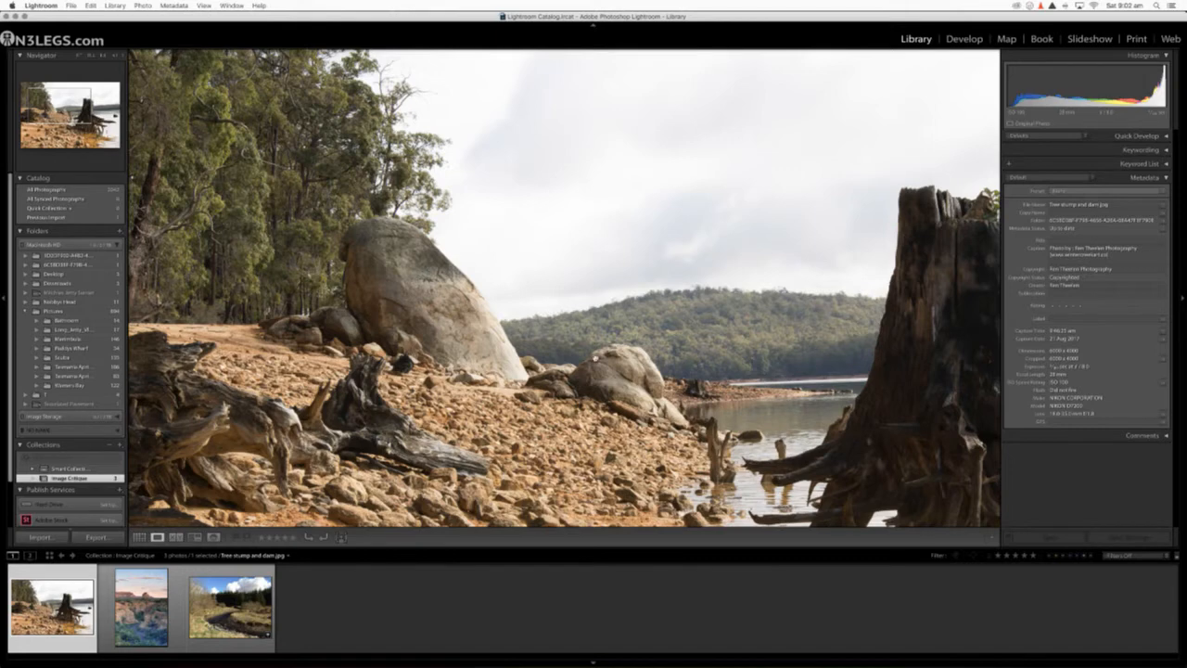
click(597, 360)
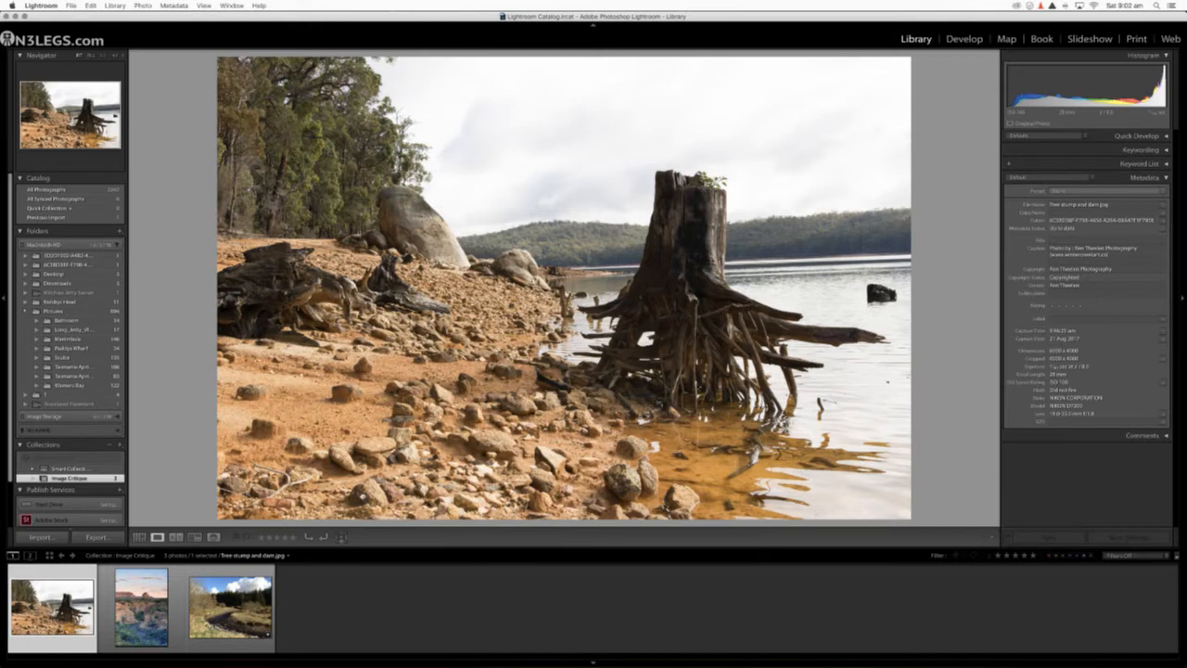
Step: Examine the foreground rocks, driftwood, boulder and tree line at close zoom, and return to the full photo
click(363, 497)
drag(386, 504, 389, 492)
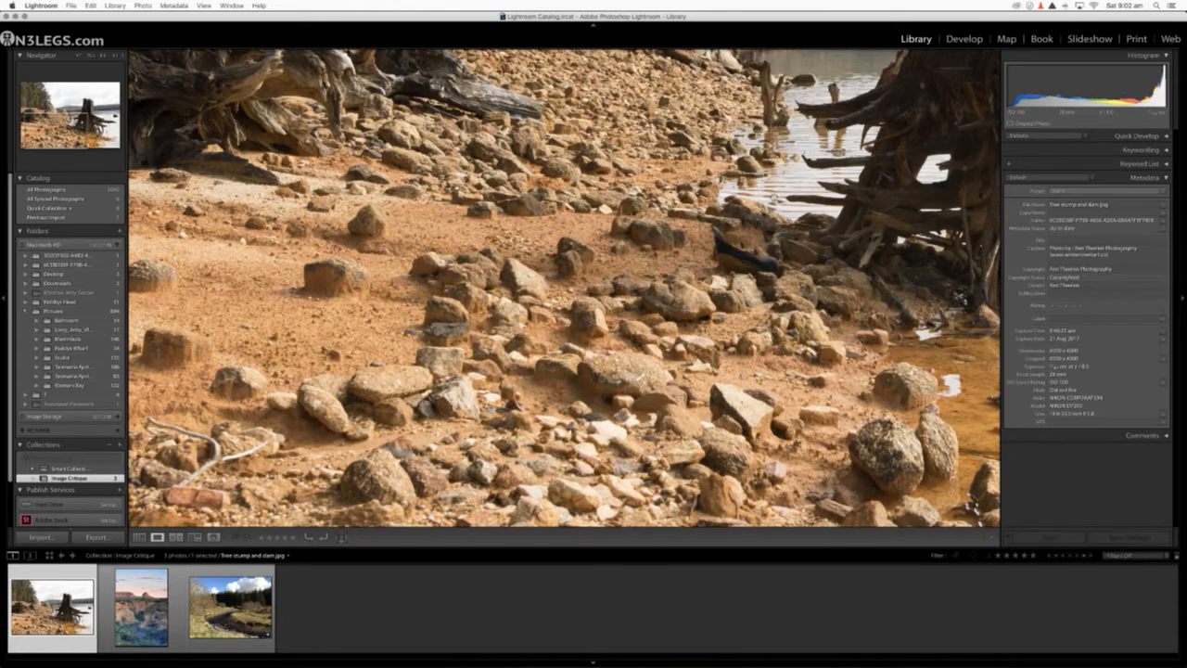
scroll(858, 155, up, 5)
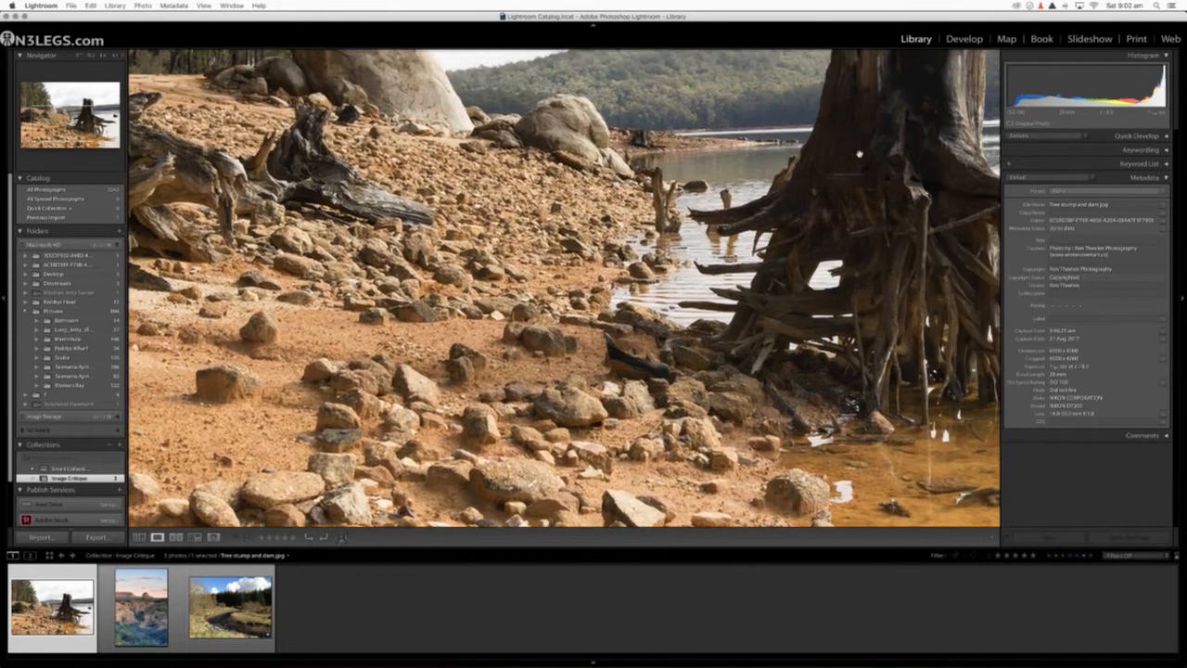
scroll(858, 155, up, 5)
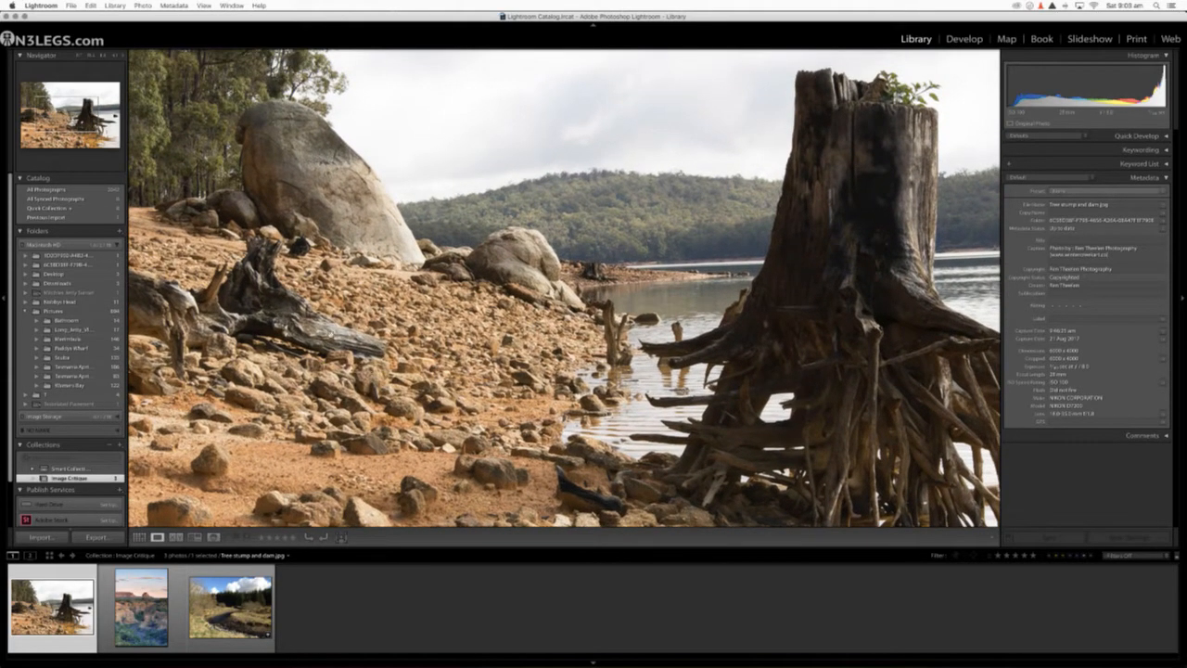
click(332, 336)
click(405, 295)
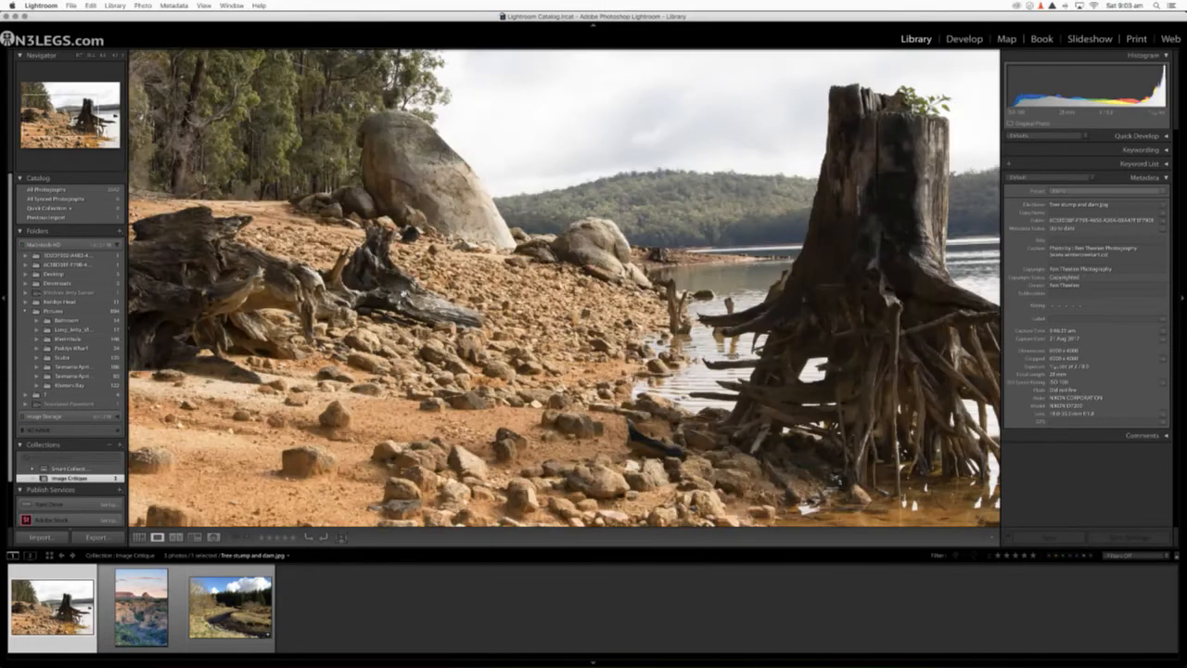
drag(405, 295, 276, 373)
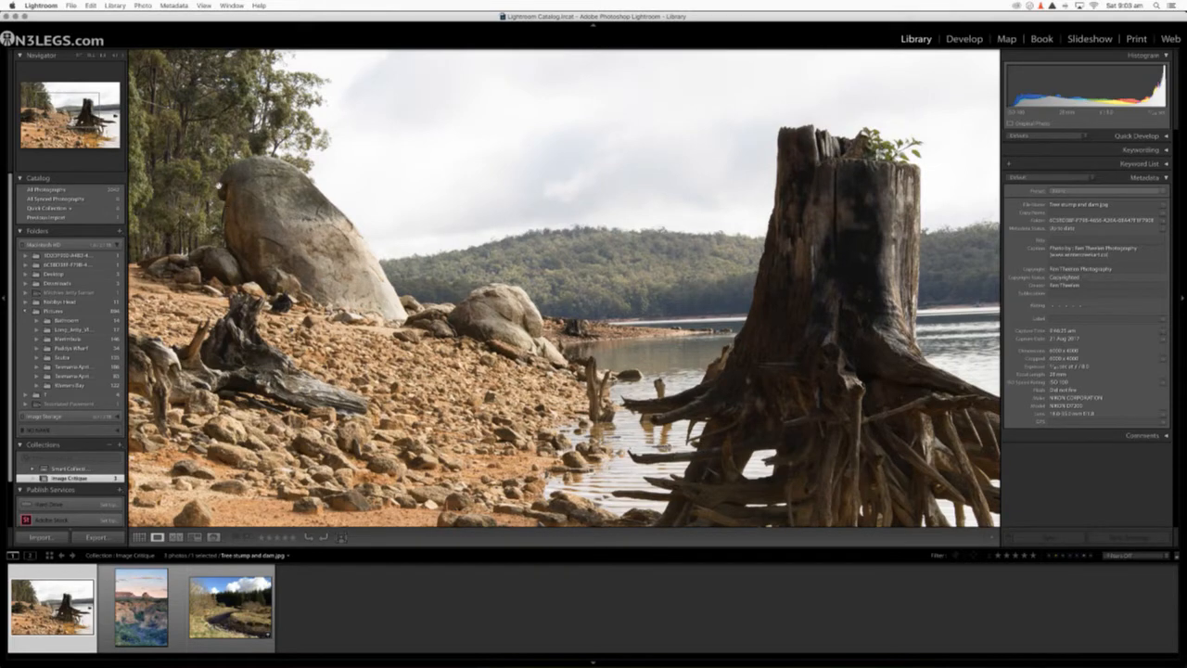
drag(250, 221, 528, 297)
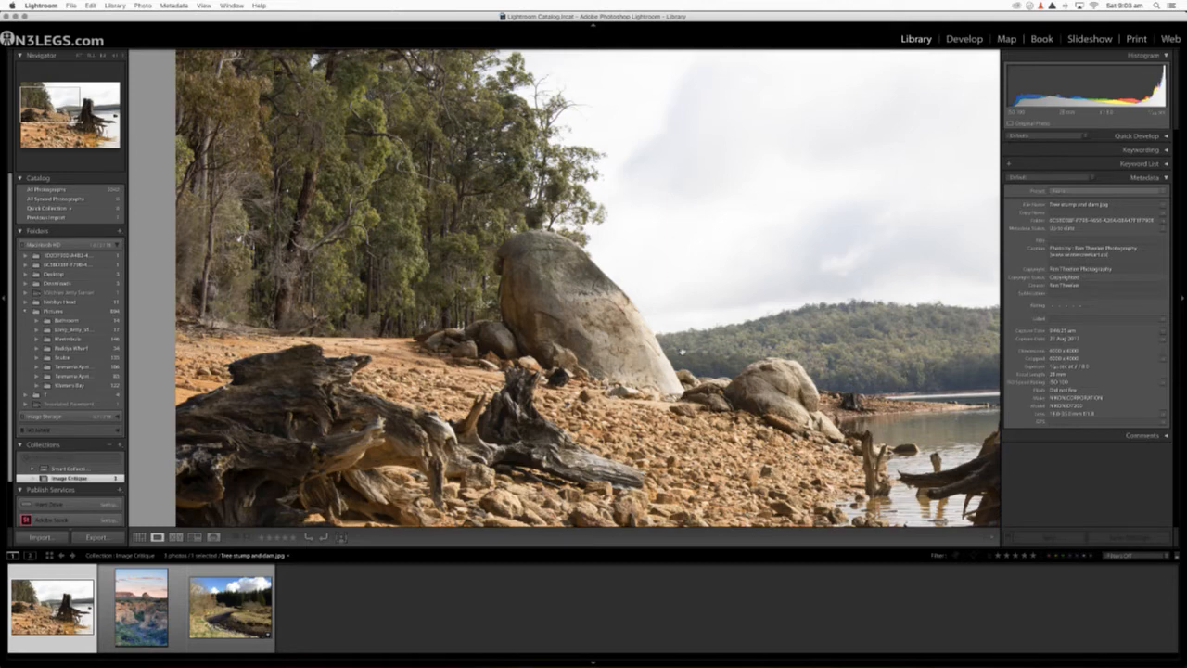
click(704, 297)
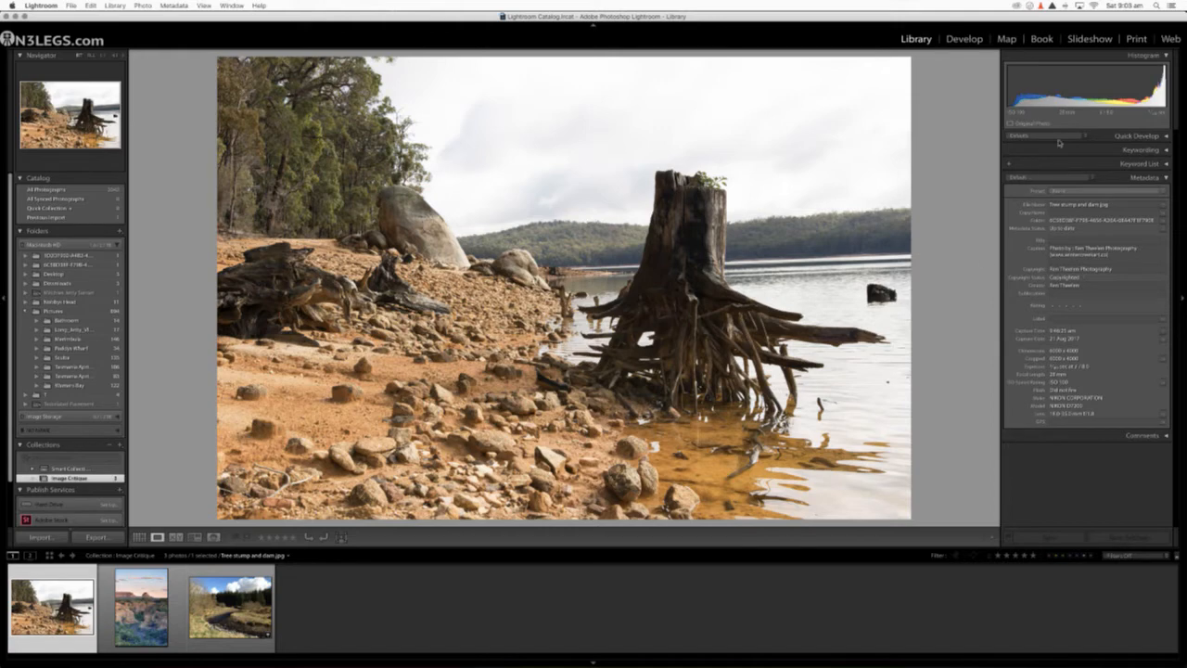
Step: Switch the tree stump photo to the Develop module, turn on the highlight clipping display and inspect the sky close up
click(969, 42)
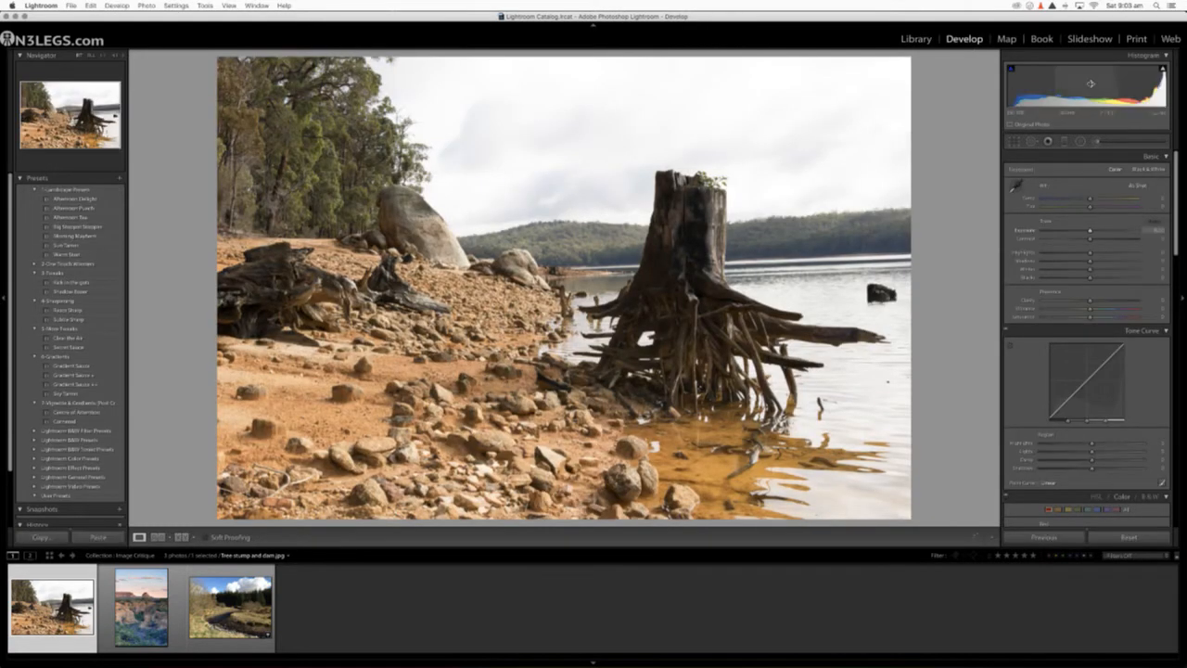
mouse_move(1163, 70)
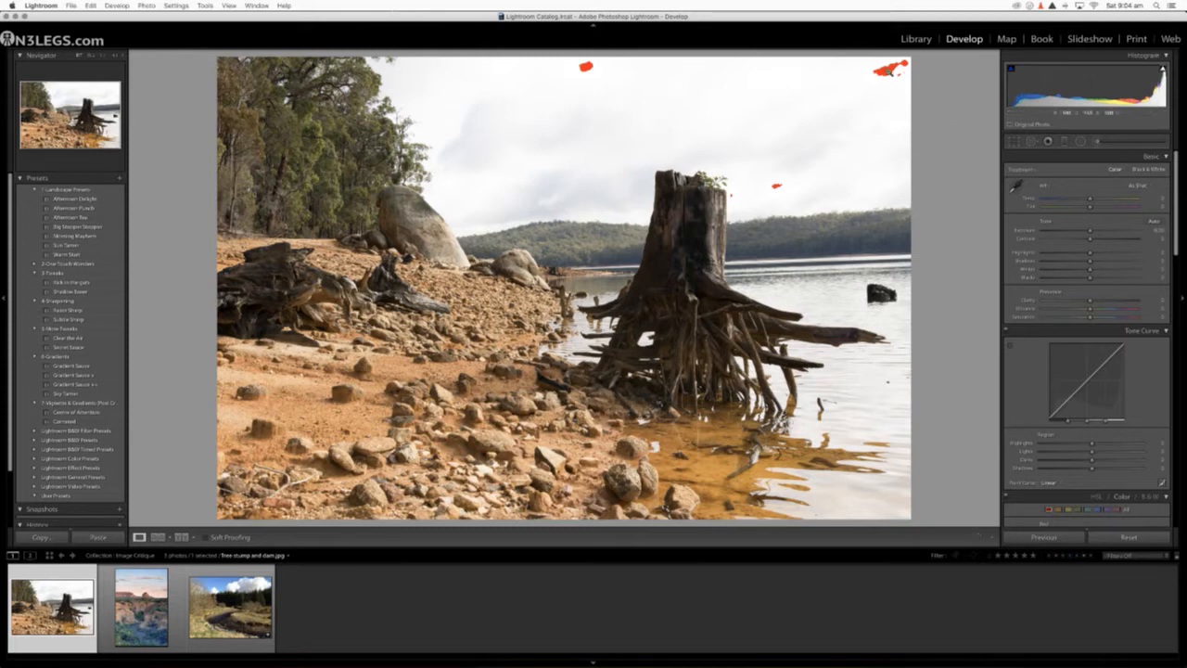
click(891, 70)
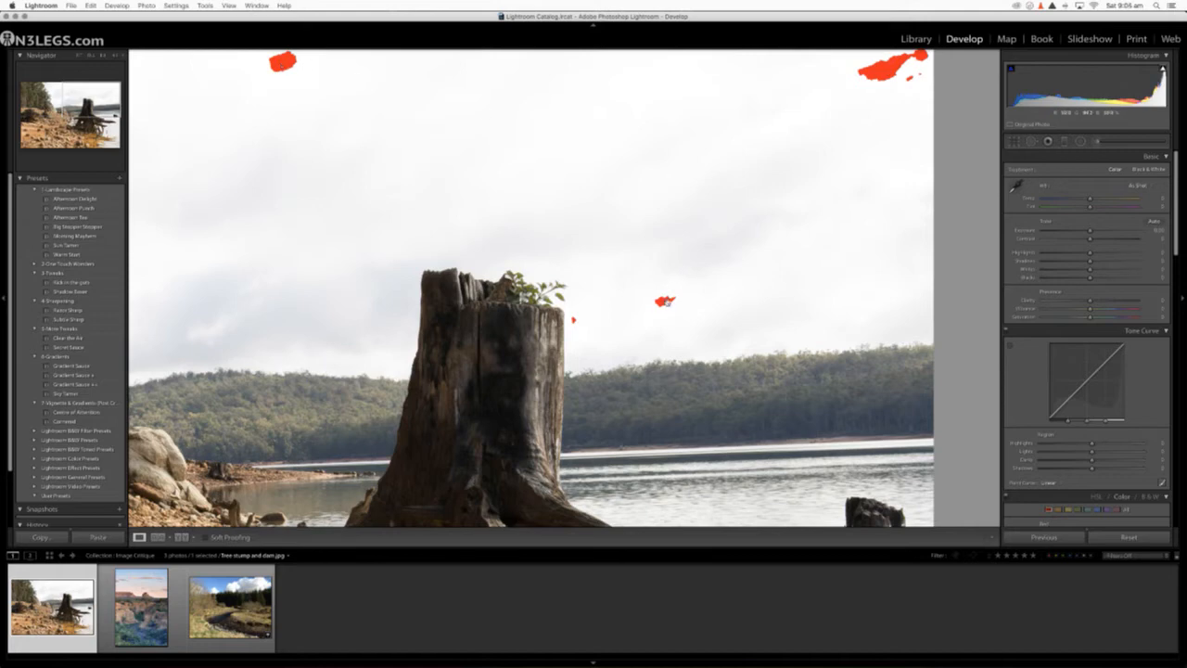
click(843, 142)
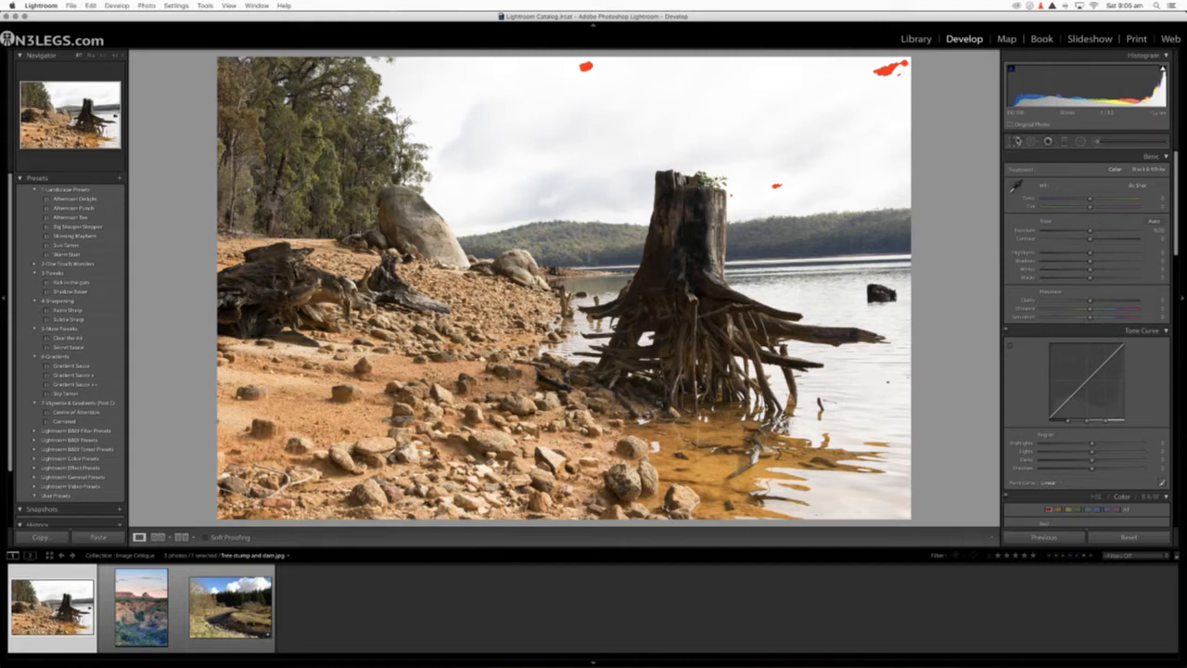
click(1018, 141)
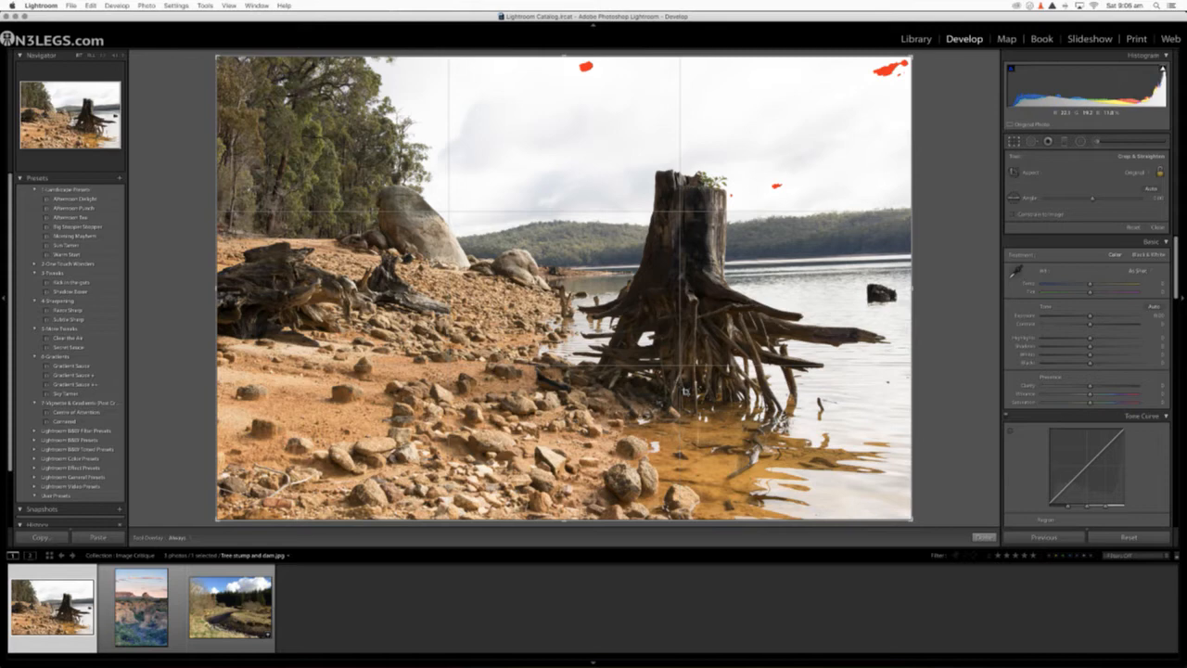
click(921, 41)
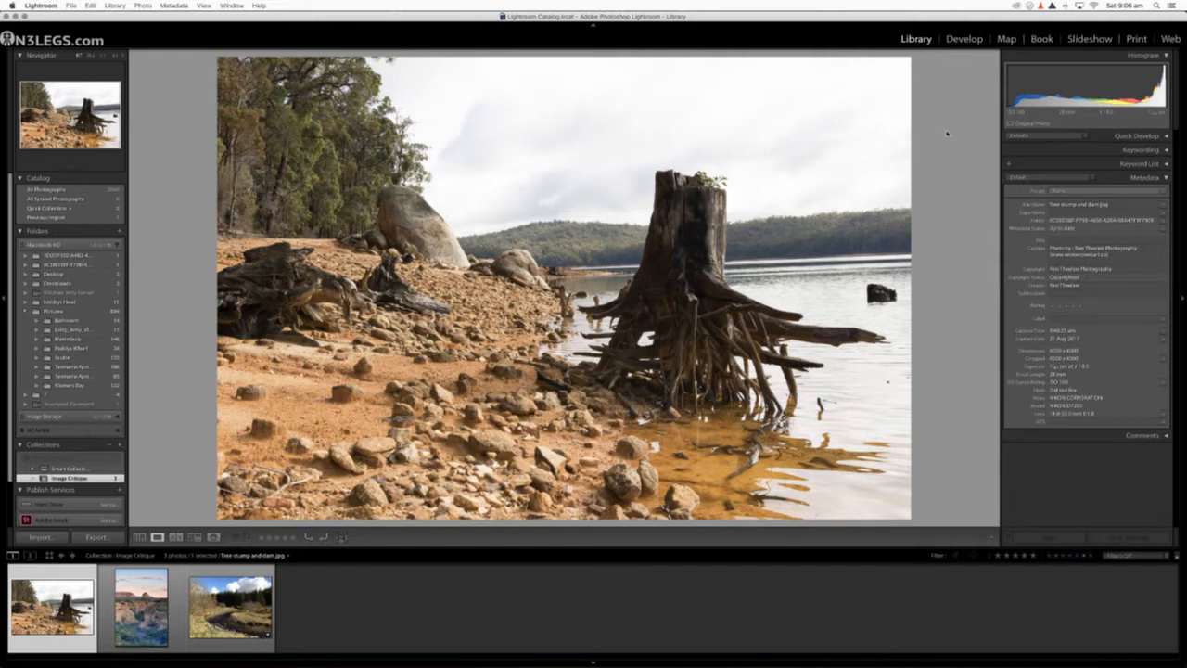
click(965, 39)
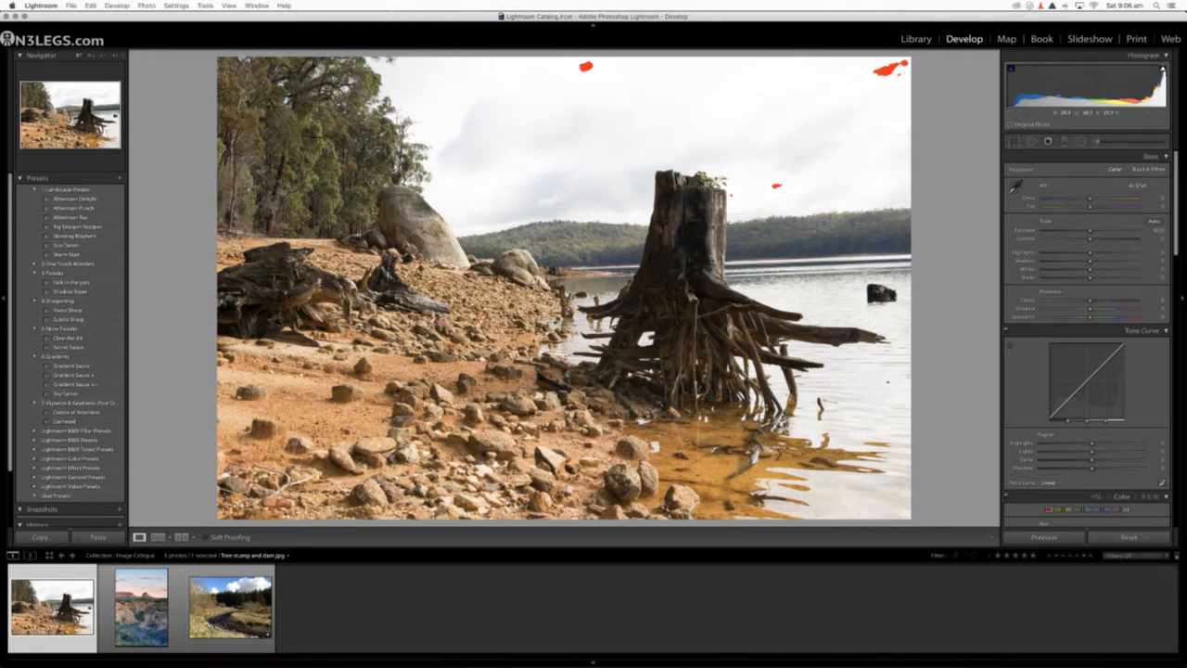
Step: Examine the dark object in the water, the driftwood at the photo's edge and the surrounding shoreline at close zoom
click(880, 291)
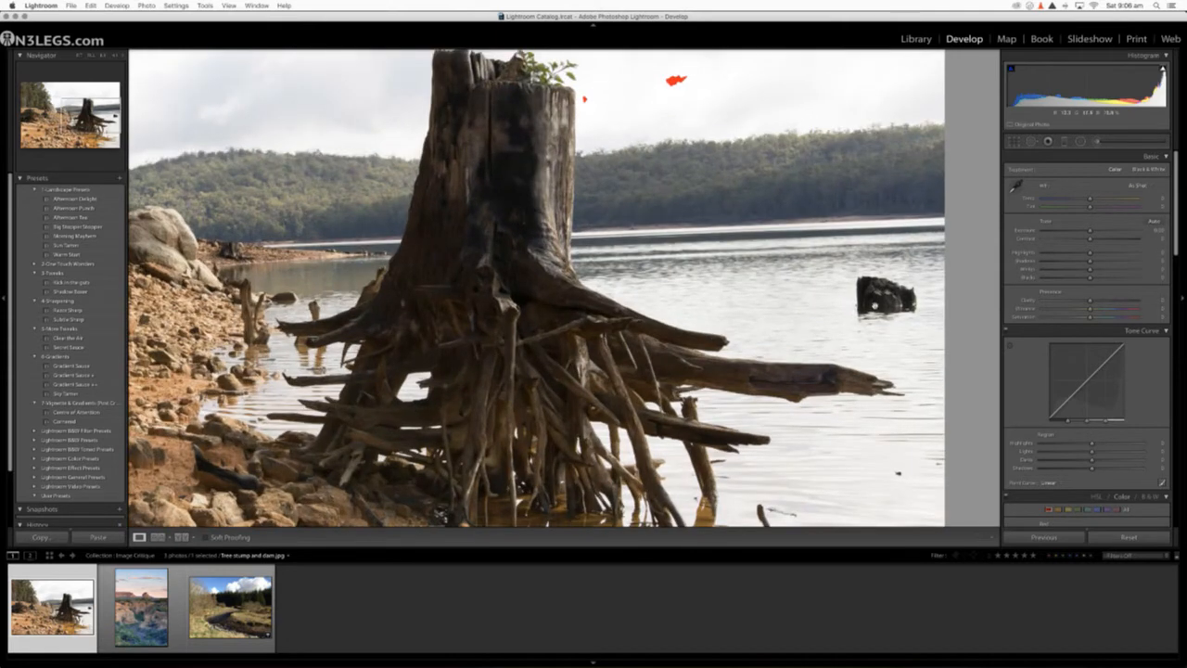
drag(575, 317, 984, 276)
drag(453, 258, 968, 347)
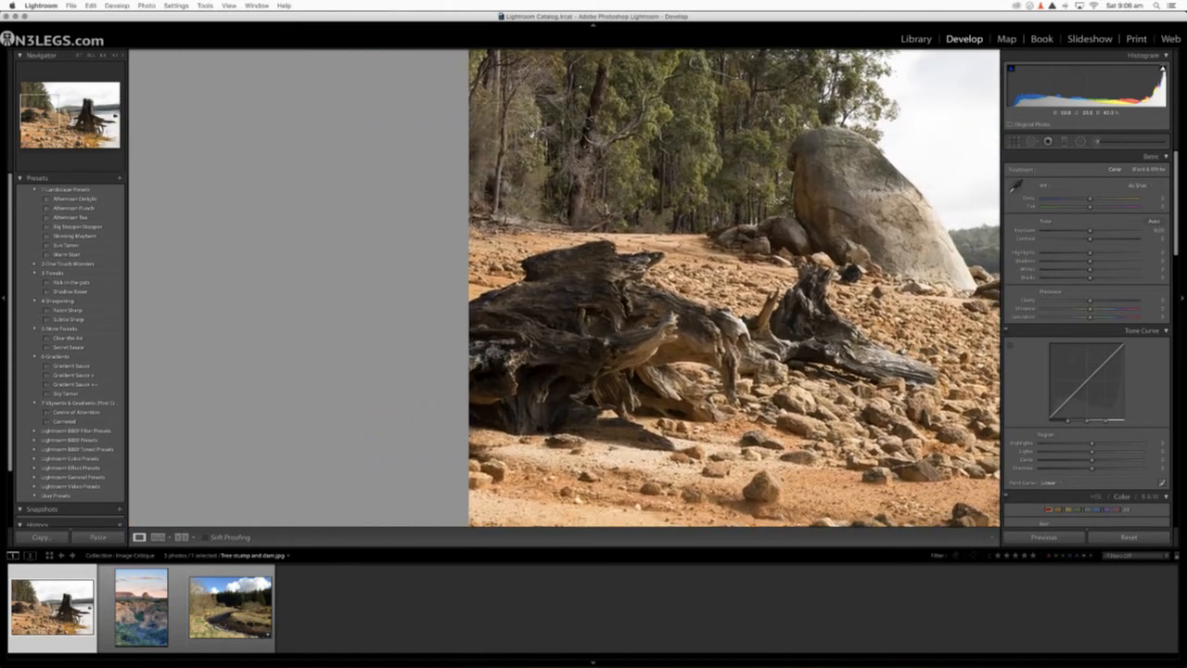
drag(878, 297, 748, 412)
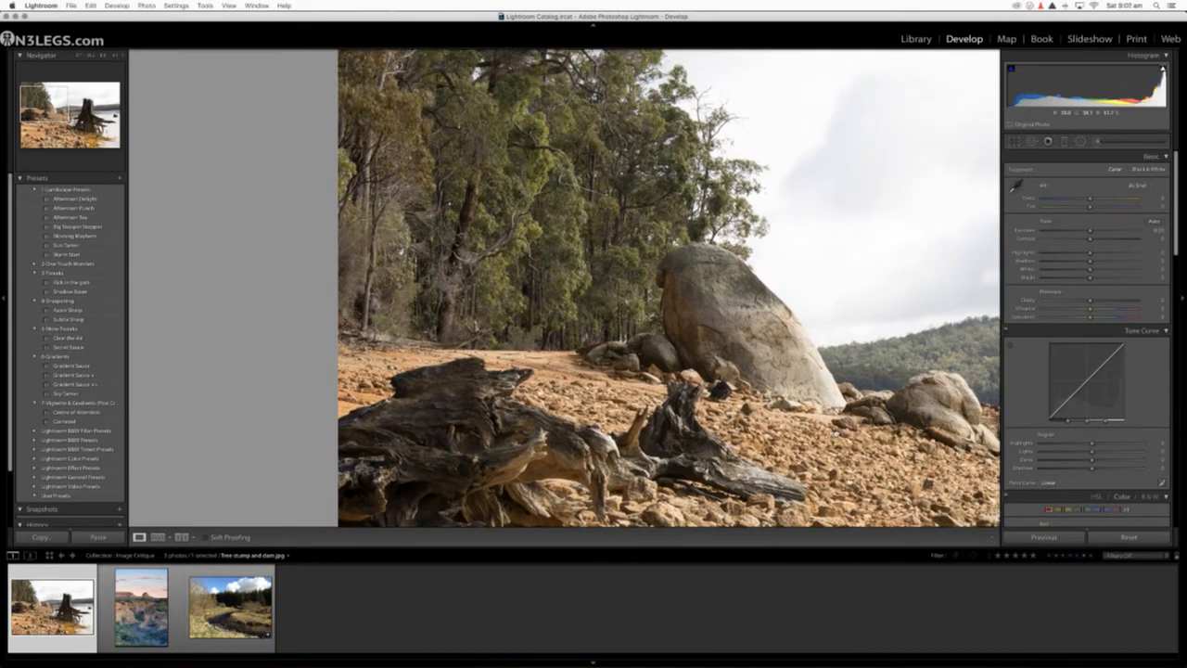
drag(835, 433, 454, 485)
drag(246, 236, 313, 257)
click(564, 249)
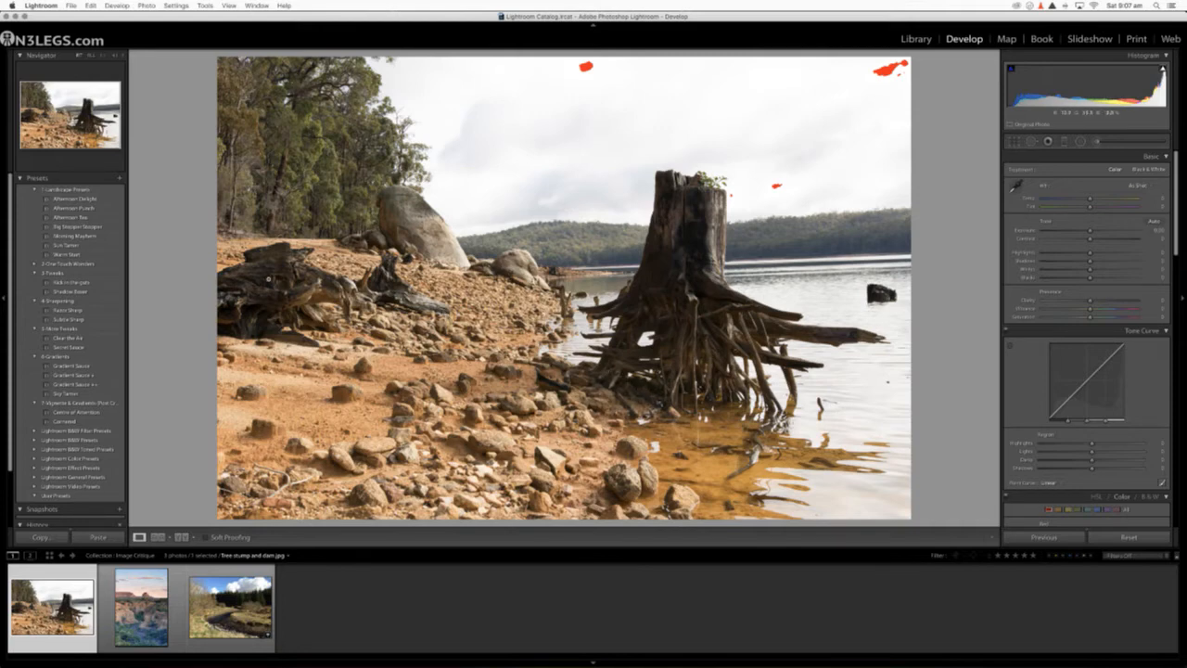
click(268, 280)
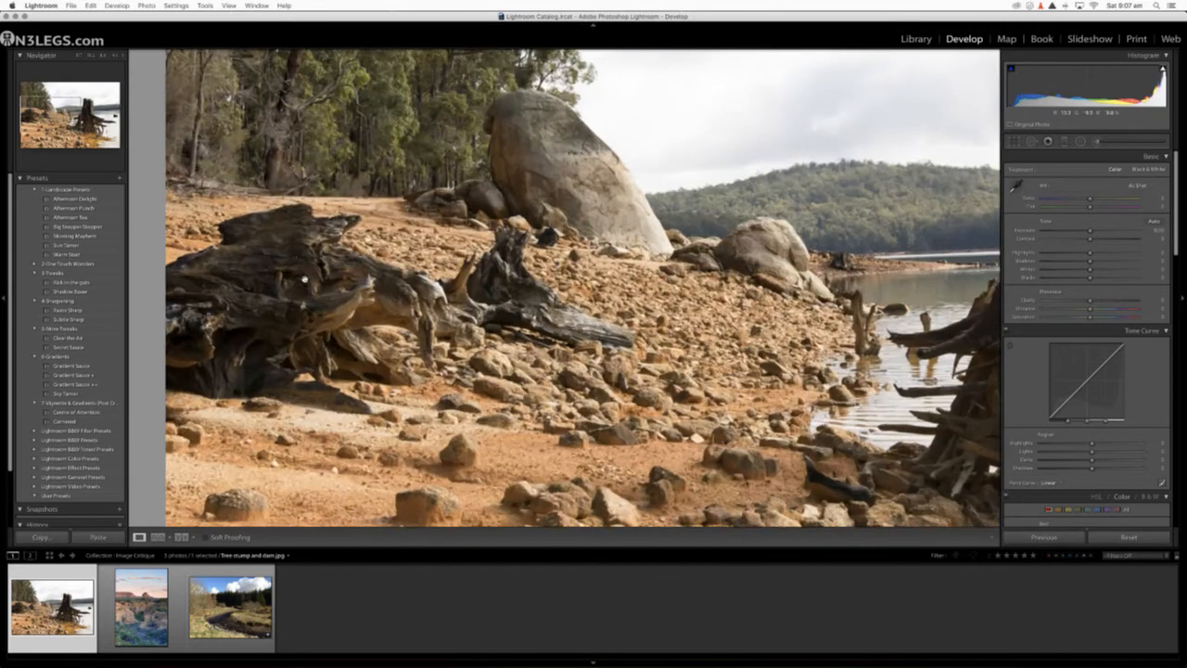
click(275, 303)
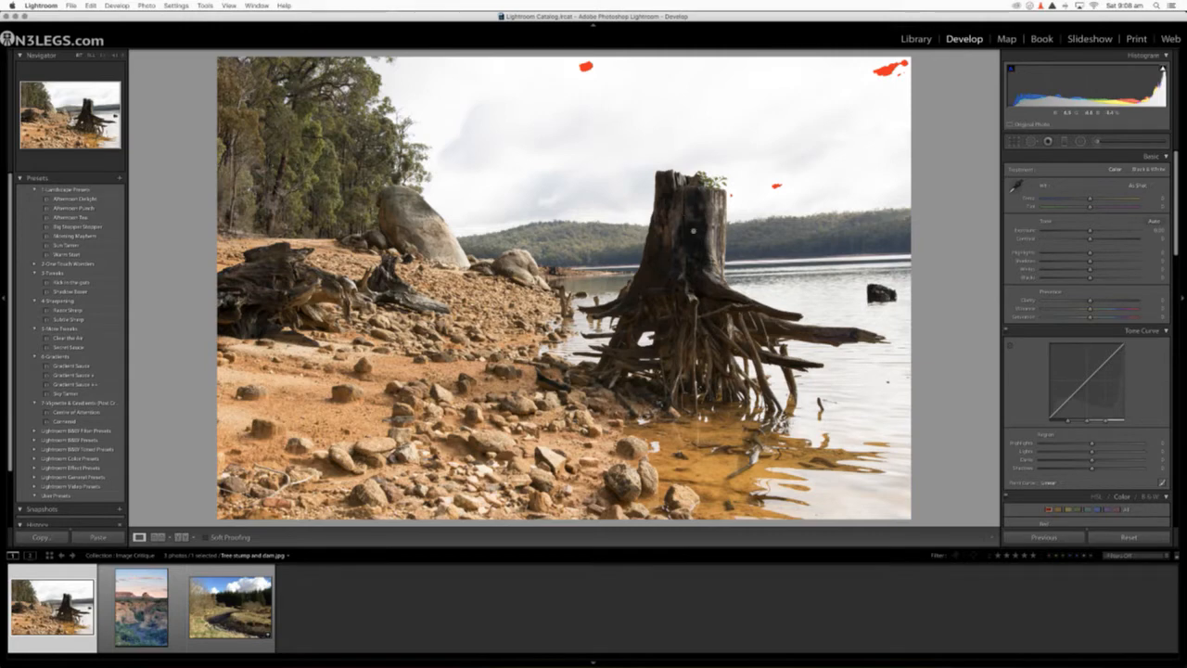
Step: Crop a strip of the rocky foreground and water off the bottom of the photo, keeping its full width
click(1014, 141)
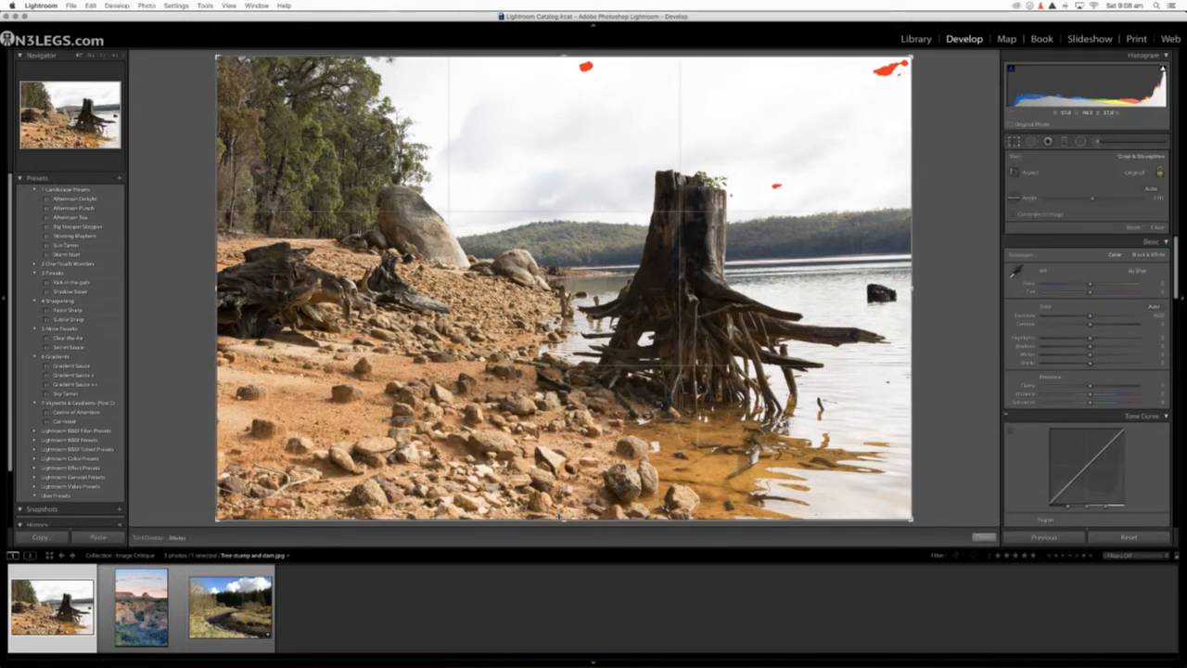
drag(562, 518, 562, 471)
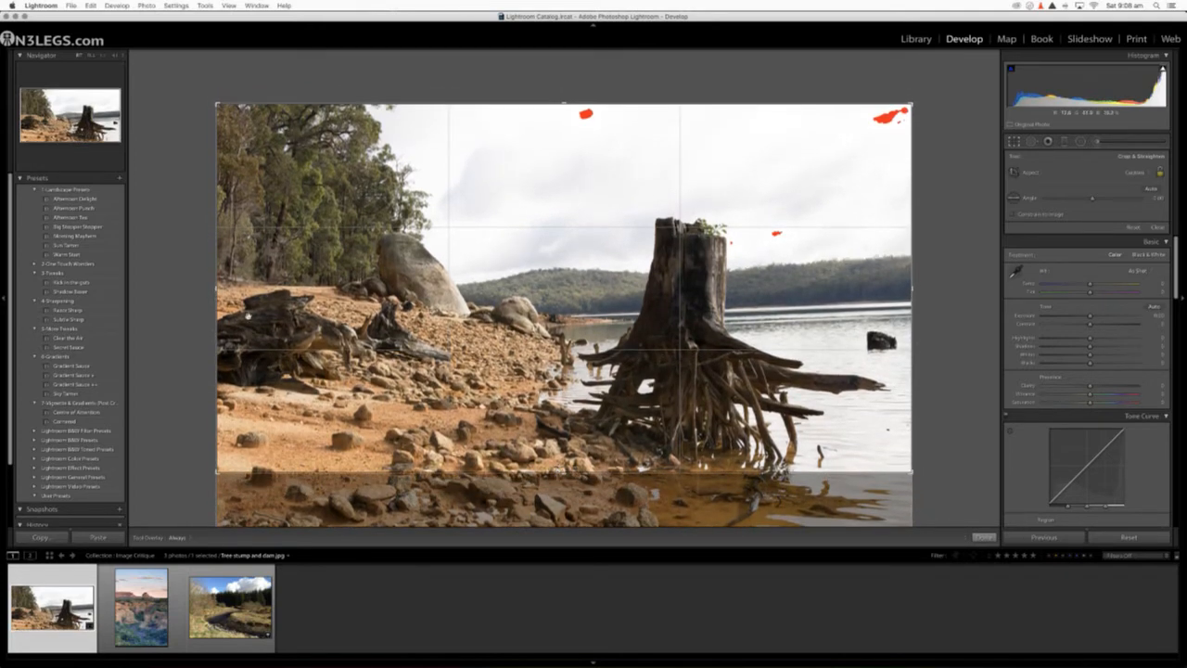
key(Return)
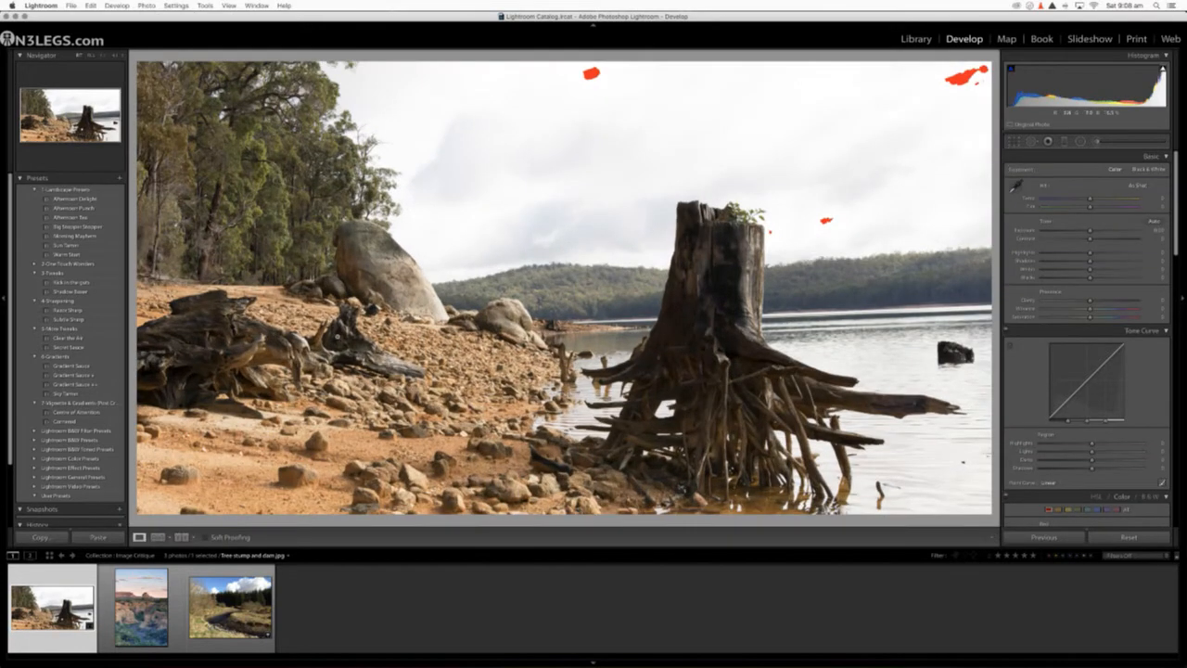
Step: Tighten the crop by cutting part of the driftwood off the photo's left side and a thin strip off its right side
click(1015, 144)
drag(222, 283, 256, 286)
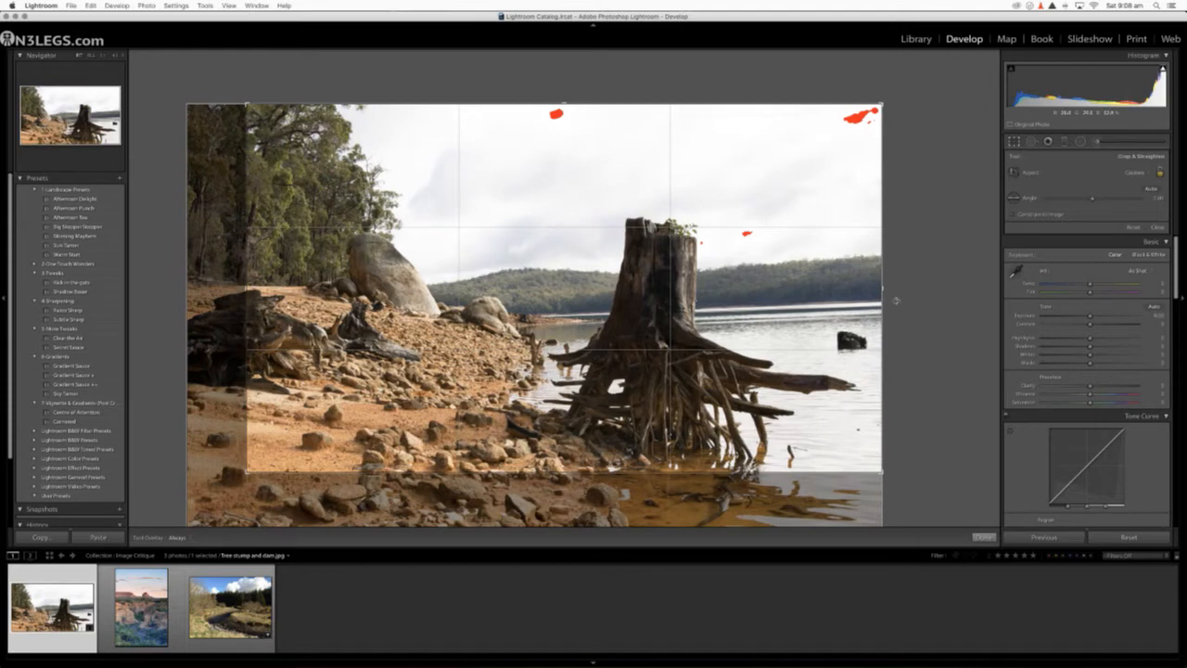
mouse_move(882, 290)
mouse_down()
mouse_move(843, 289)
mouse_move(873, 289)
mouse_up()
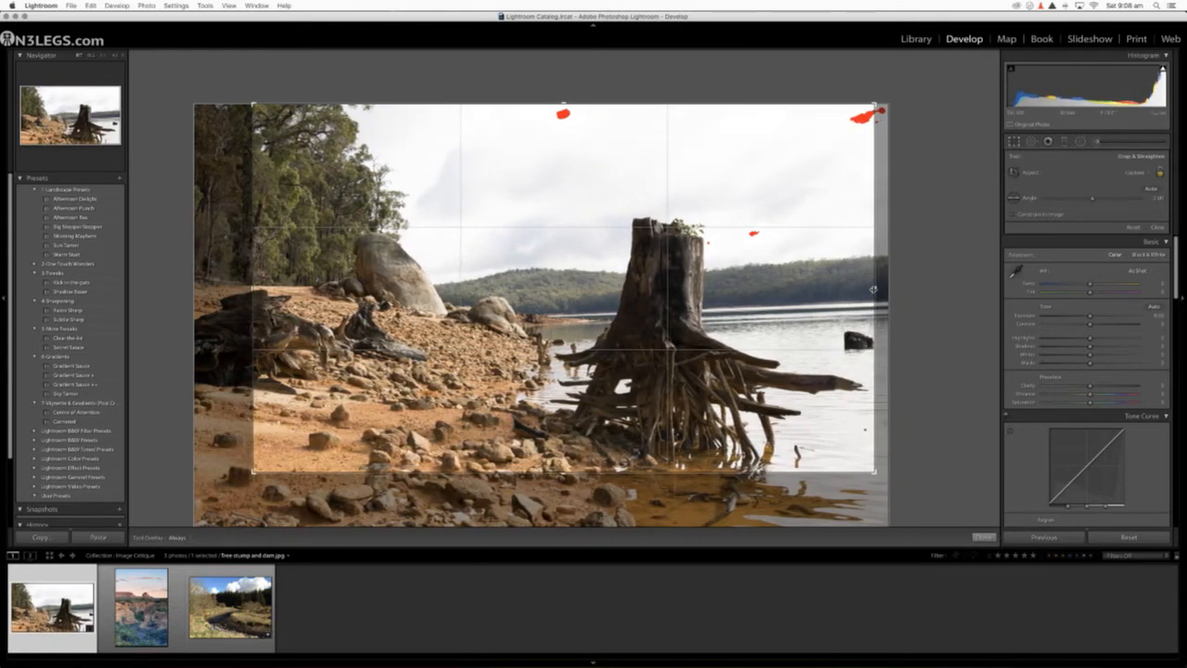
key(Return)
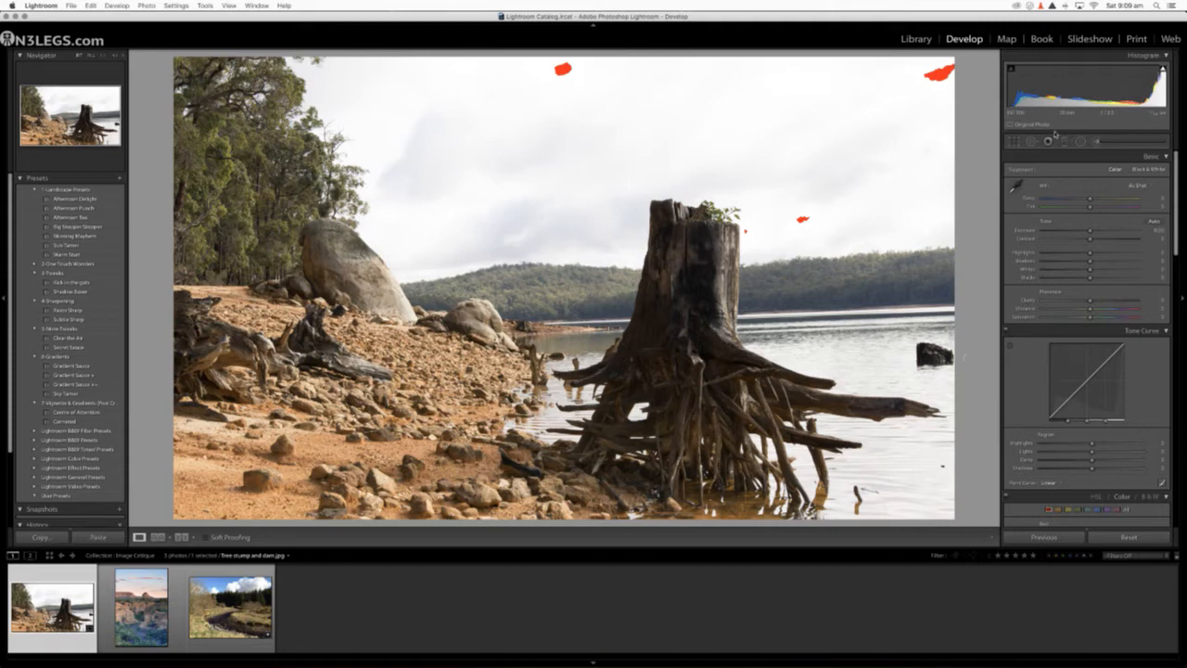
Step: Extend the crop back over the rocky foreground, driftwood and water so the tree stump photo's full original frame is included
click(1014, 142)
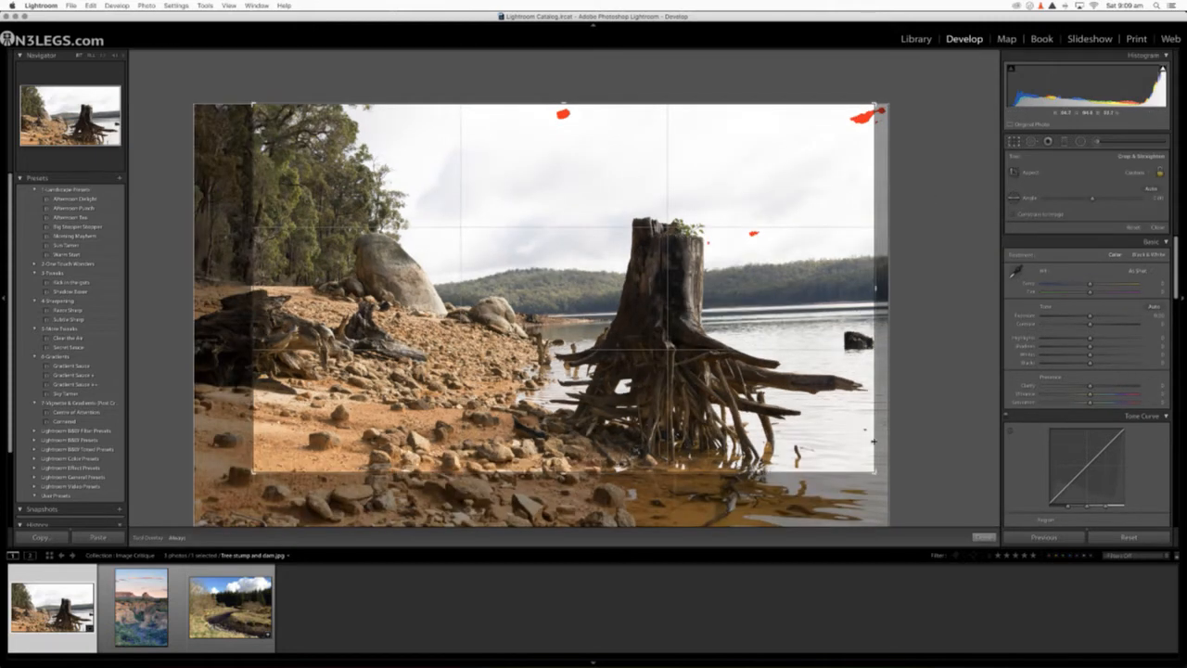
drag(875, 472, 883, 522)
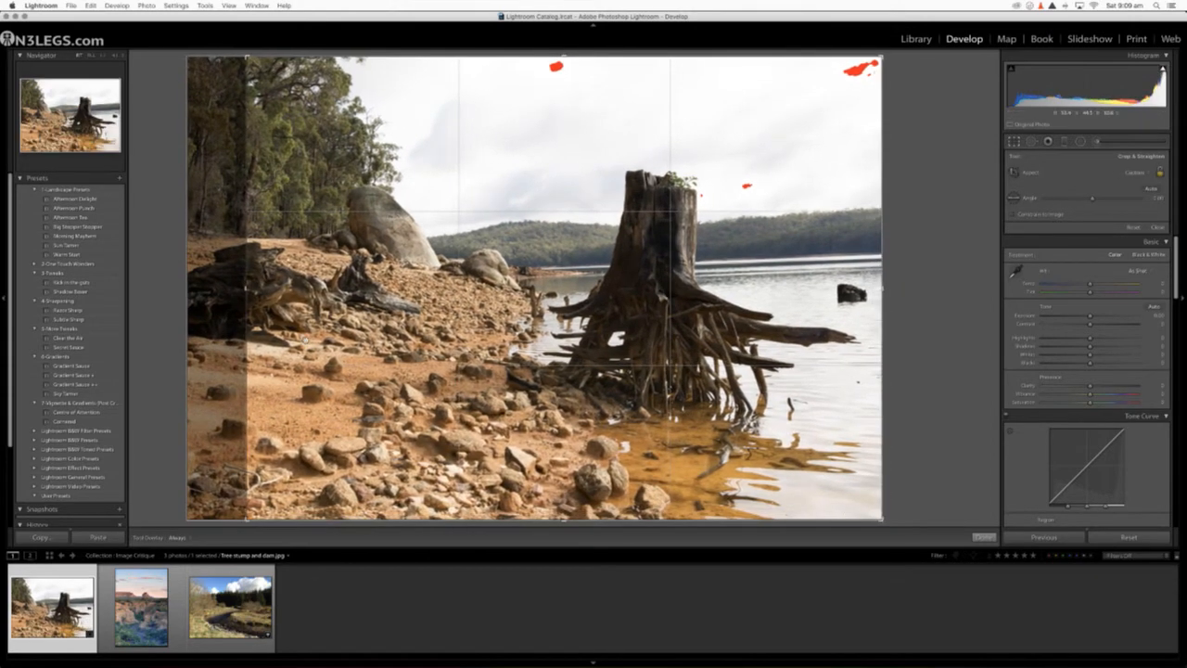
drag(244, 296, 214, 292)
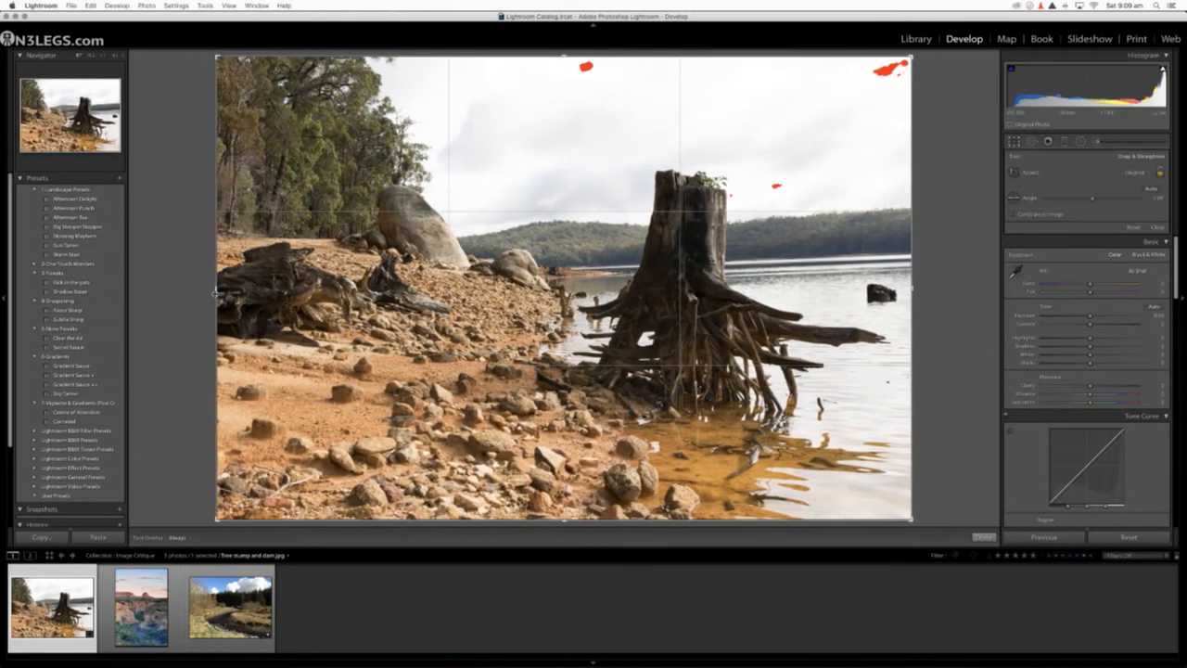
key(Return)
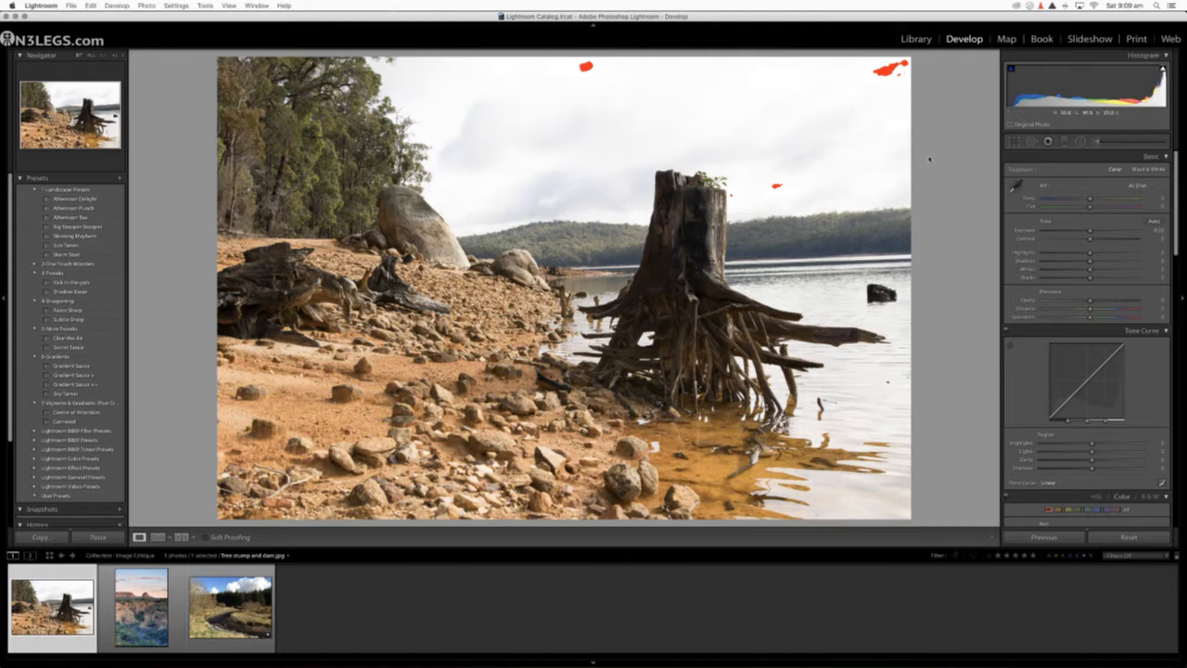
Step: Set the photo's Highlights to -100, raise the Shadows, and set the Whites and Blacks automatically
drag(1089, 254, 1041, 254)
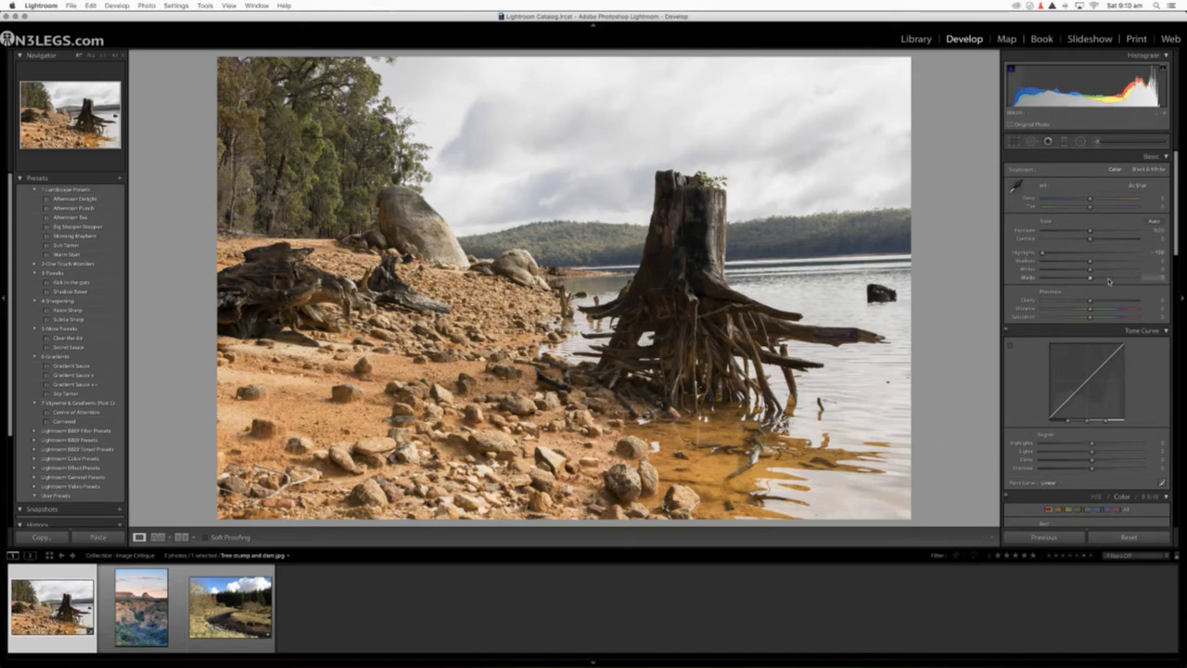
drag(1091, 261, 1119, 257)
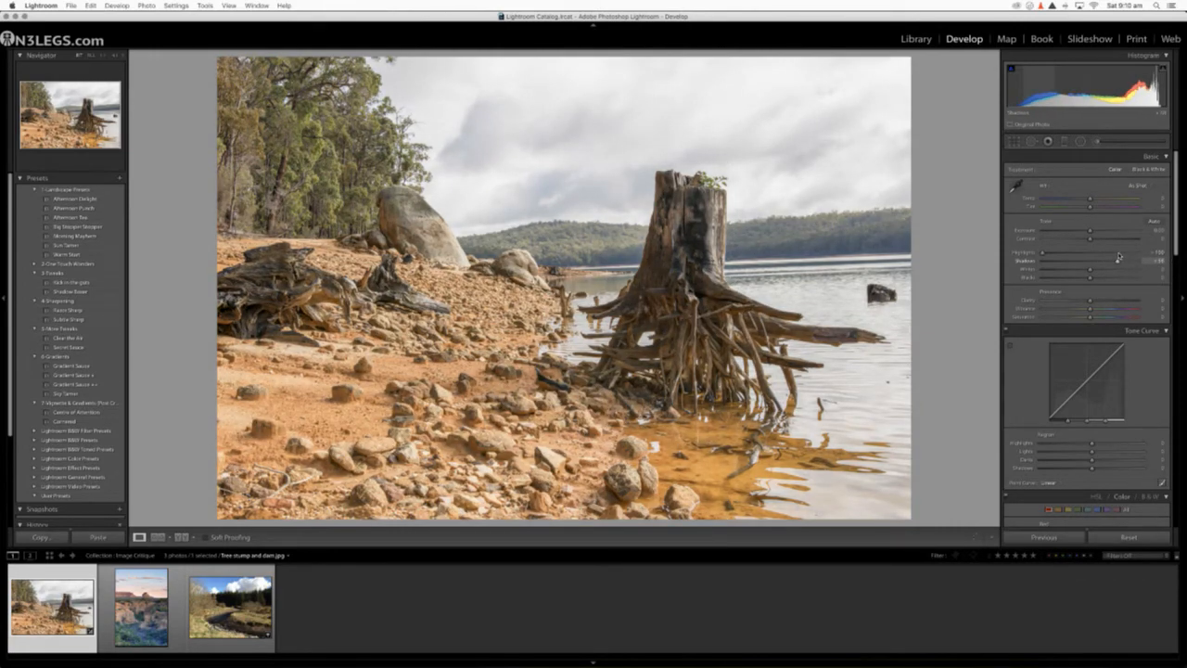
shift+double_click(1028, 271)
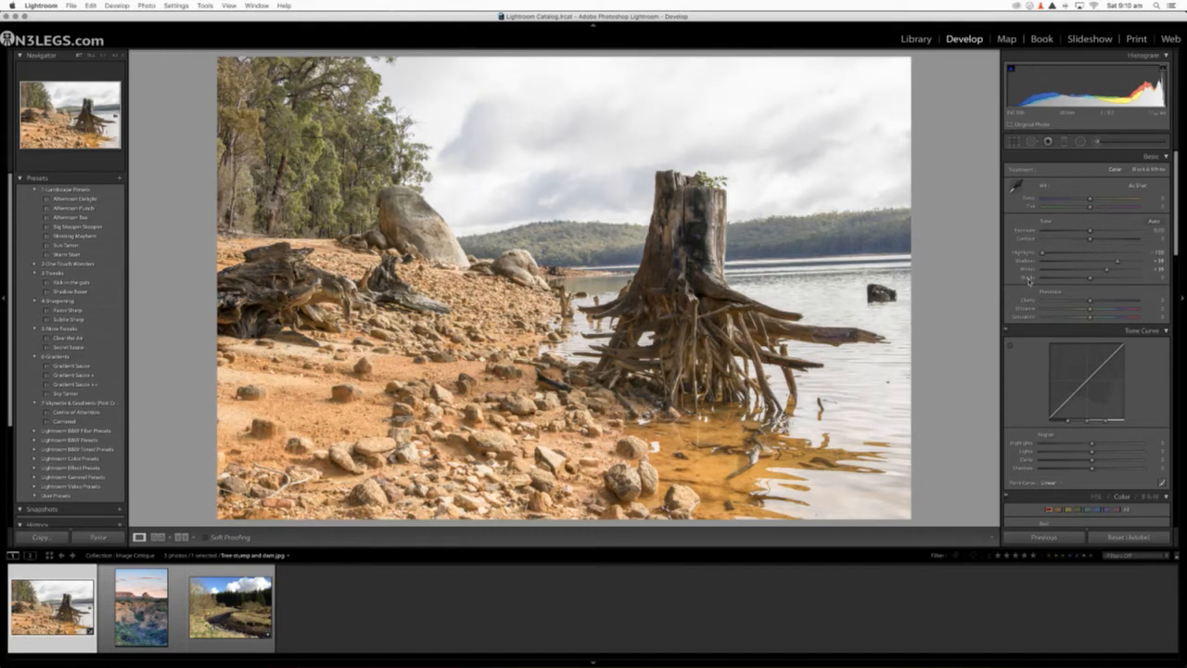
shift+double_click(1028, 280)
Step: Lower the photo's overall Exposure slightly, raise Contrast to about +18 and lift the Shadows further
drag(1090, 239, 1083, 232)
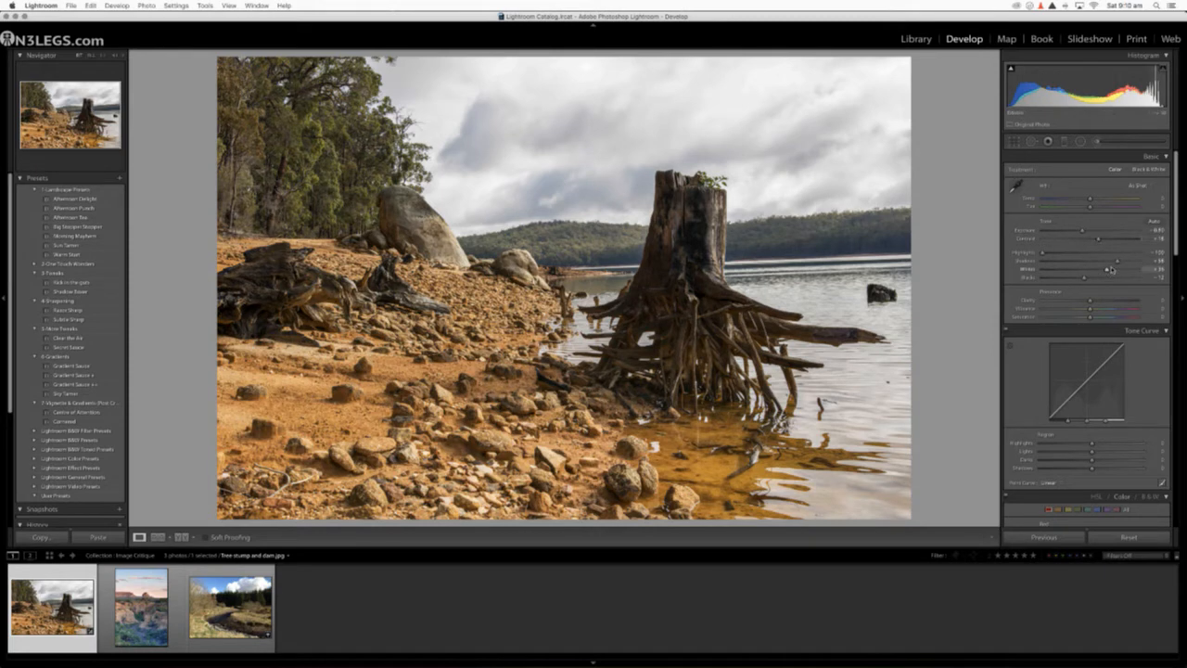
drag(1117, 263, 1123, 264)
drag(1132, 265, 1127, 263)
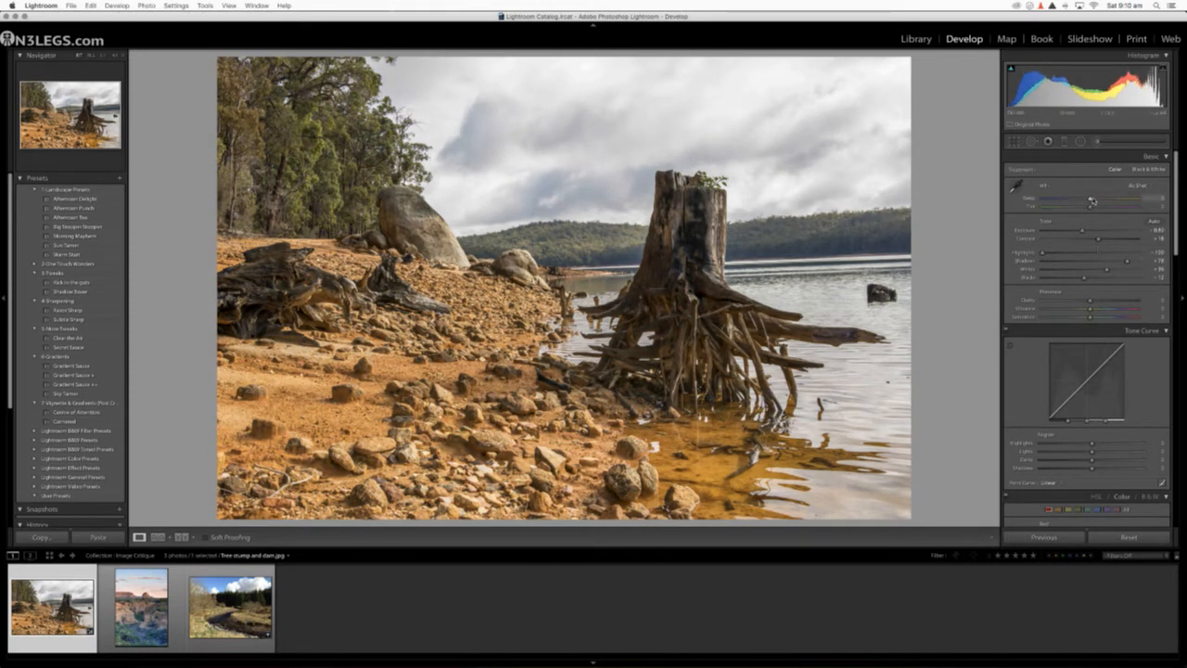
Step: Cool the photo's colour temperature slightly, set Clarity to +10 and add a small amount of Vibrance
drag(1090, 201, 1088, 202)
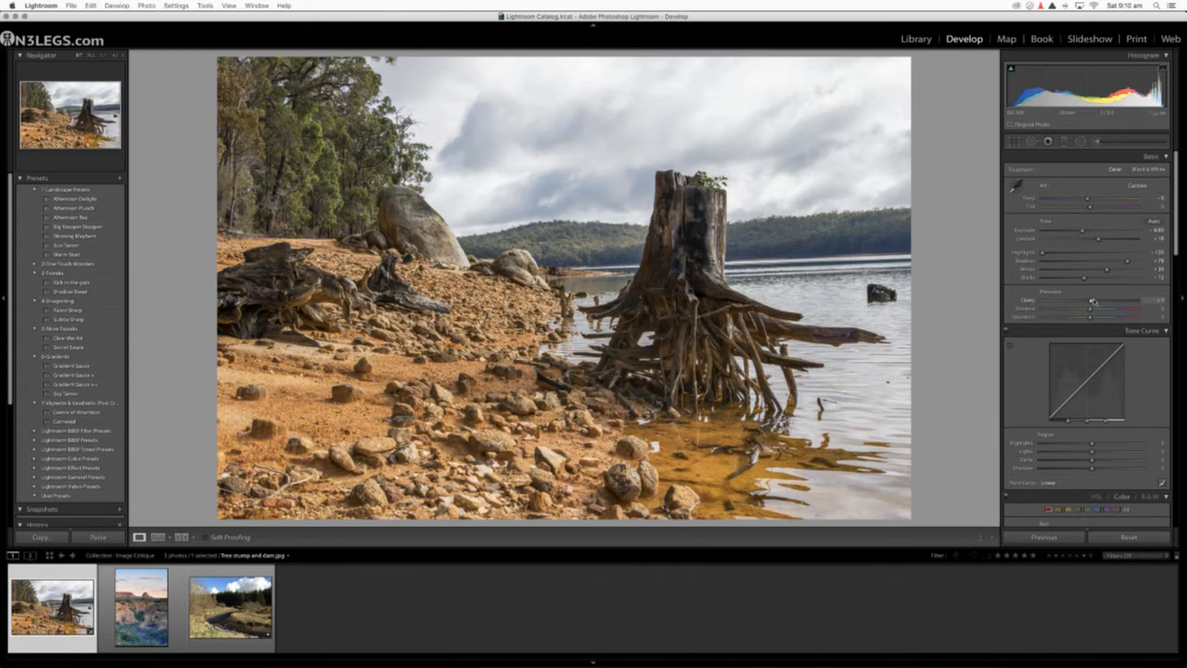
drag(1092, 311, 1094, 312)
scroll(1014, 382, down, 5)
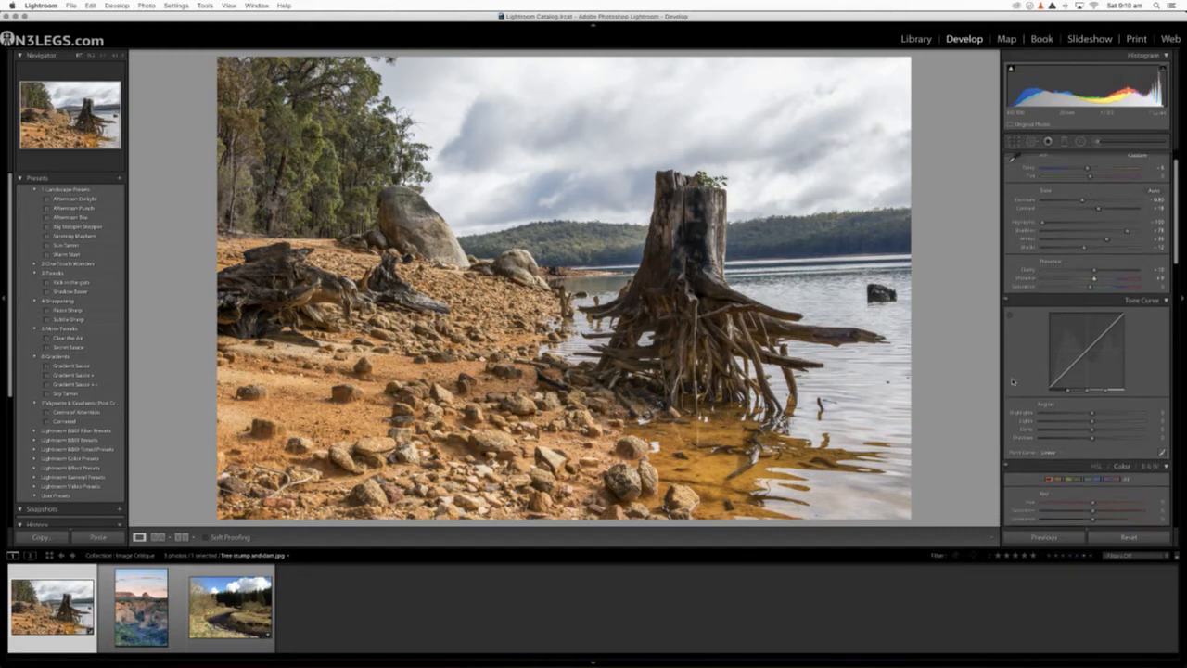
scroll(1014, 381, up, 5)
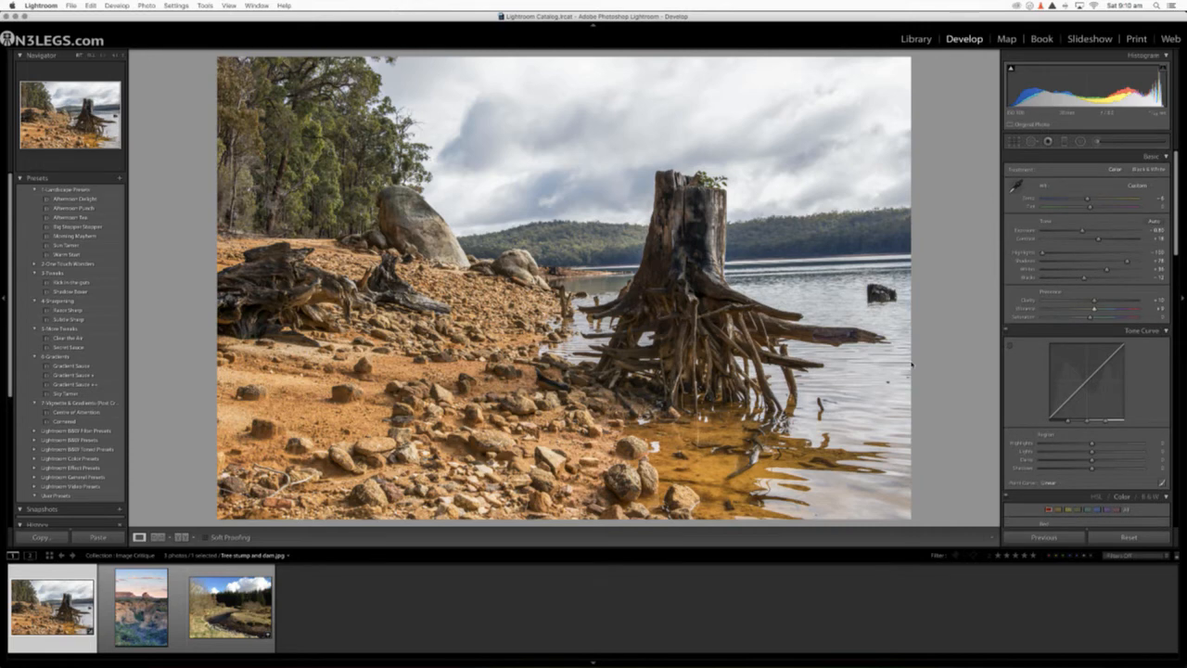
Step: Compare the edited tree stump photo with its unedited version several times, checking the sky and stump detail
key(backslash)
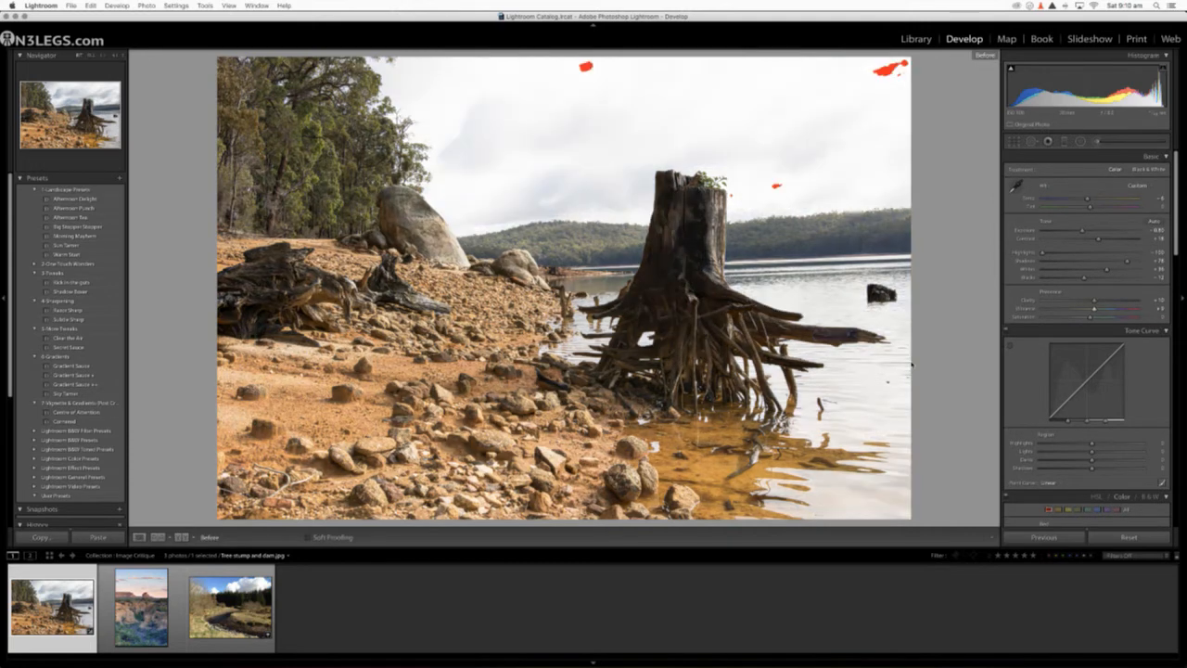
key(backslash)
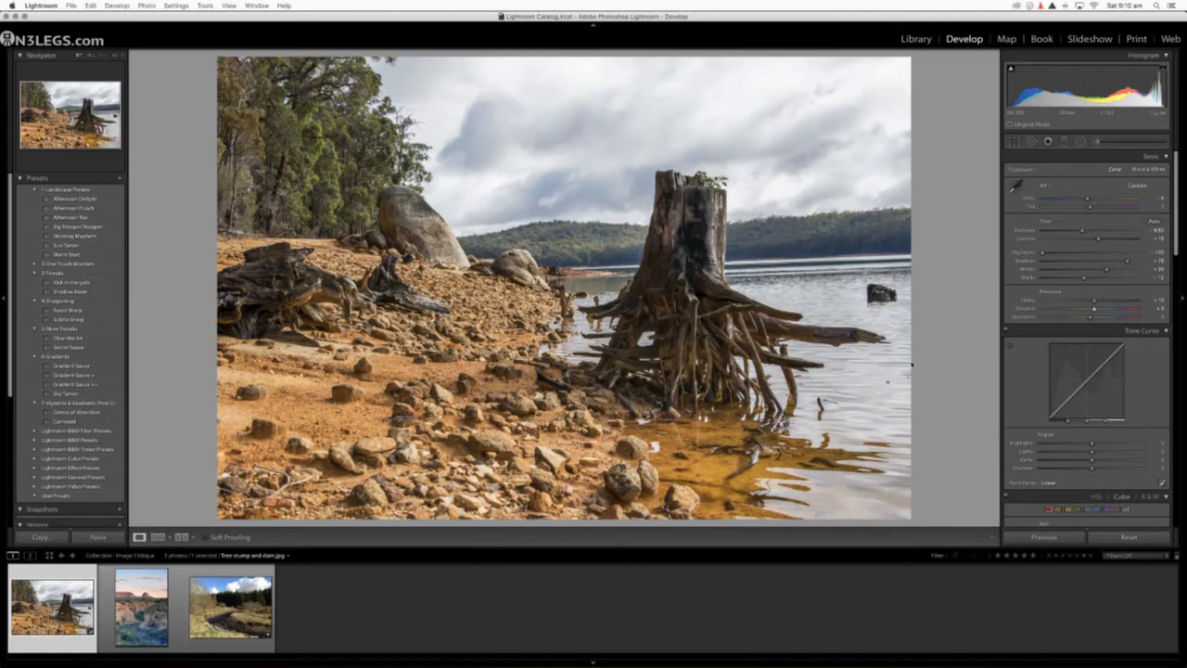
key(backslash)
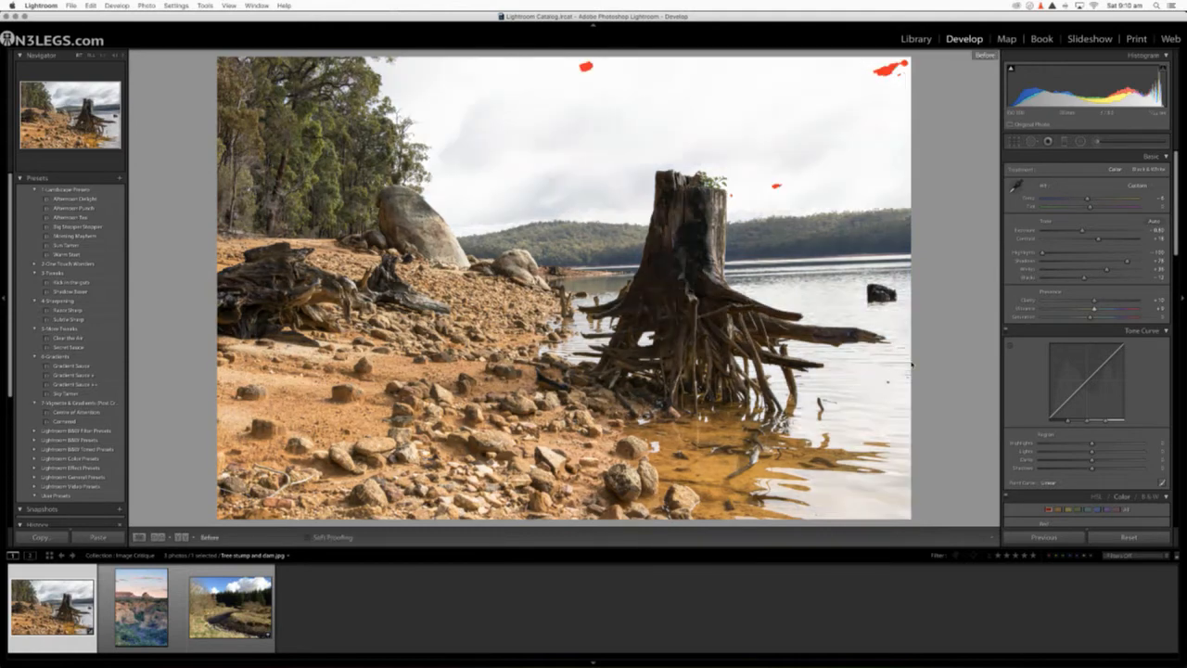
key(backslash)
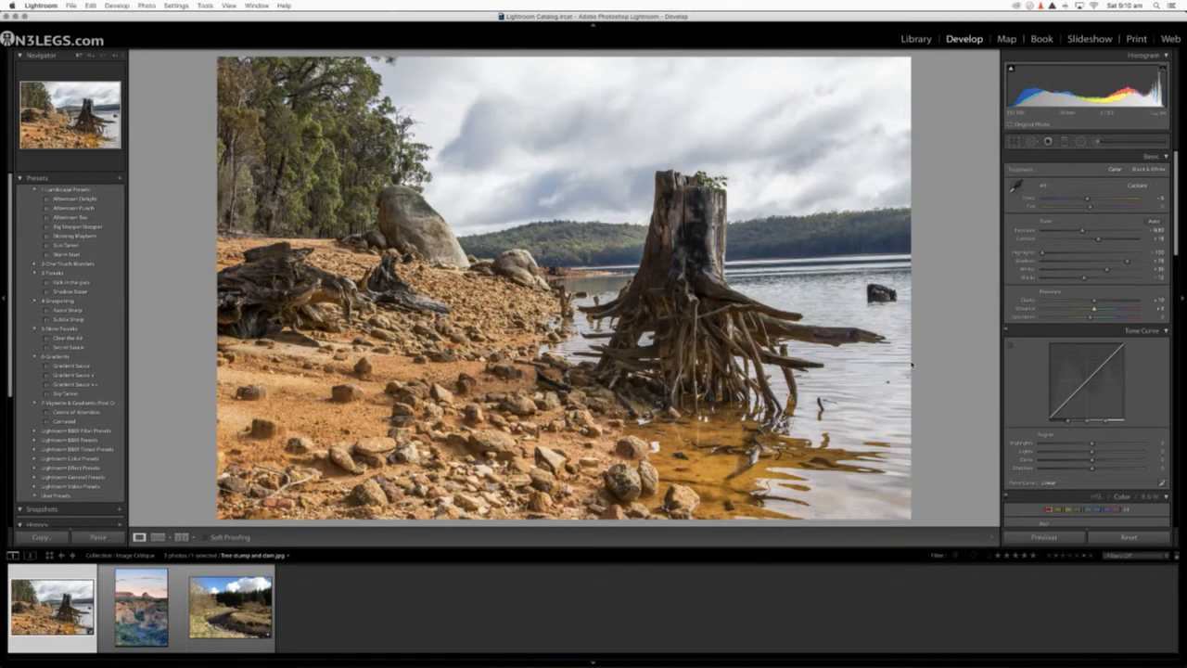
key(backslash)
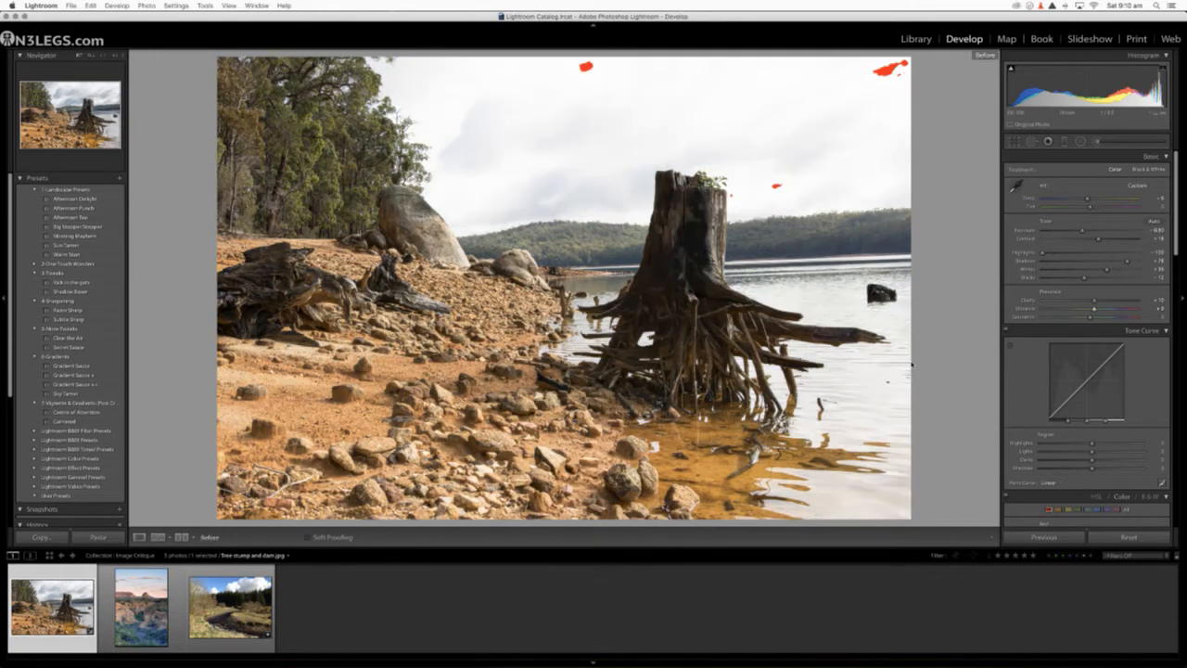
key(backslash)
key(backslash)
key(backslash)
key(backslash)
key(backslash)
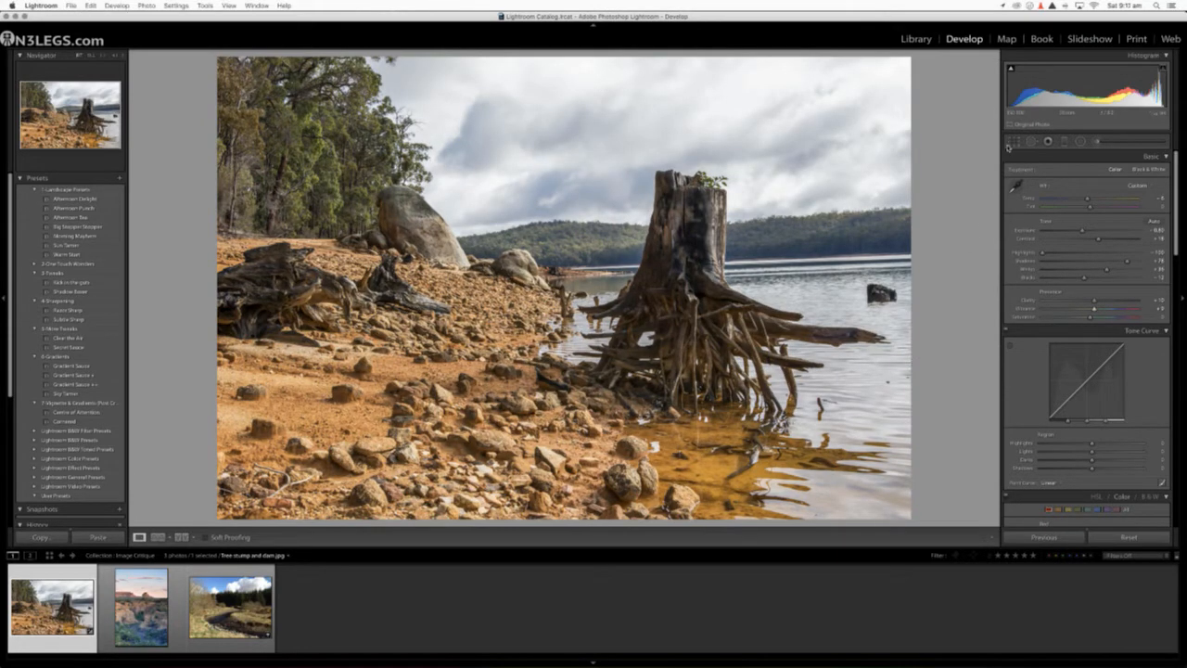
Step: Crop a strip of the rocky foreground and water off the photo's bottom edge, keeping the full width
click(1013, 141)
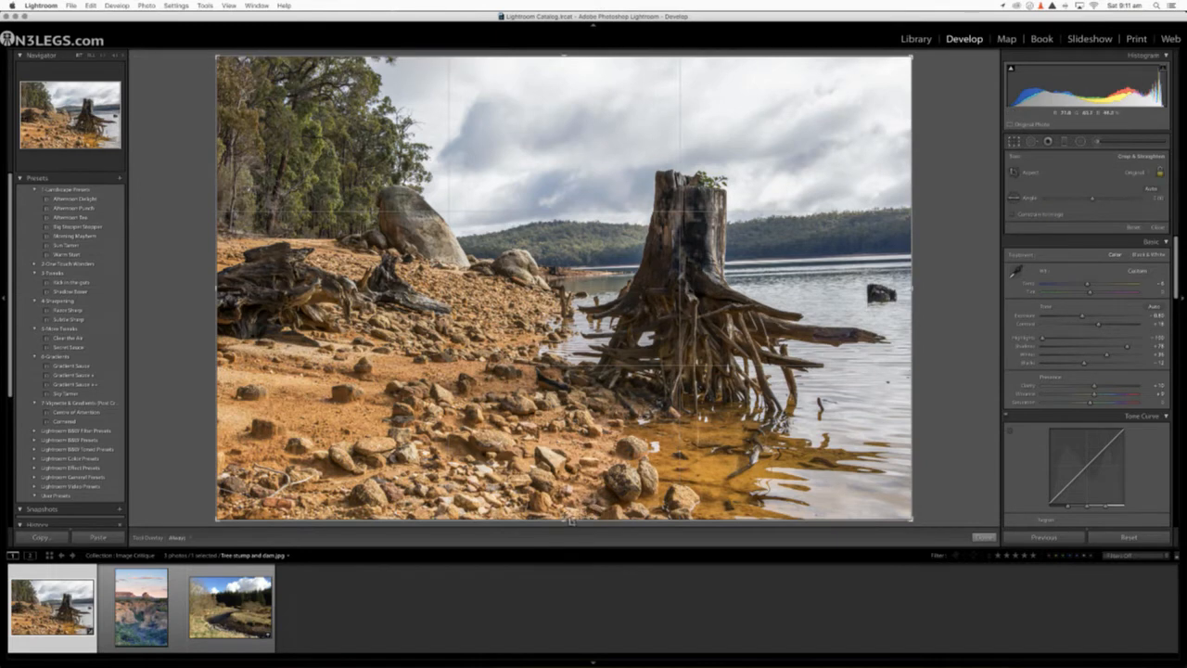
drag(564, 520, 564, 449)
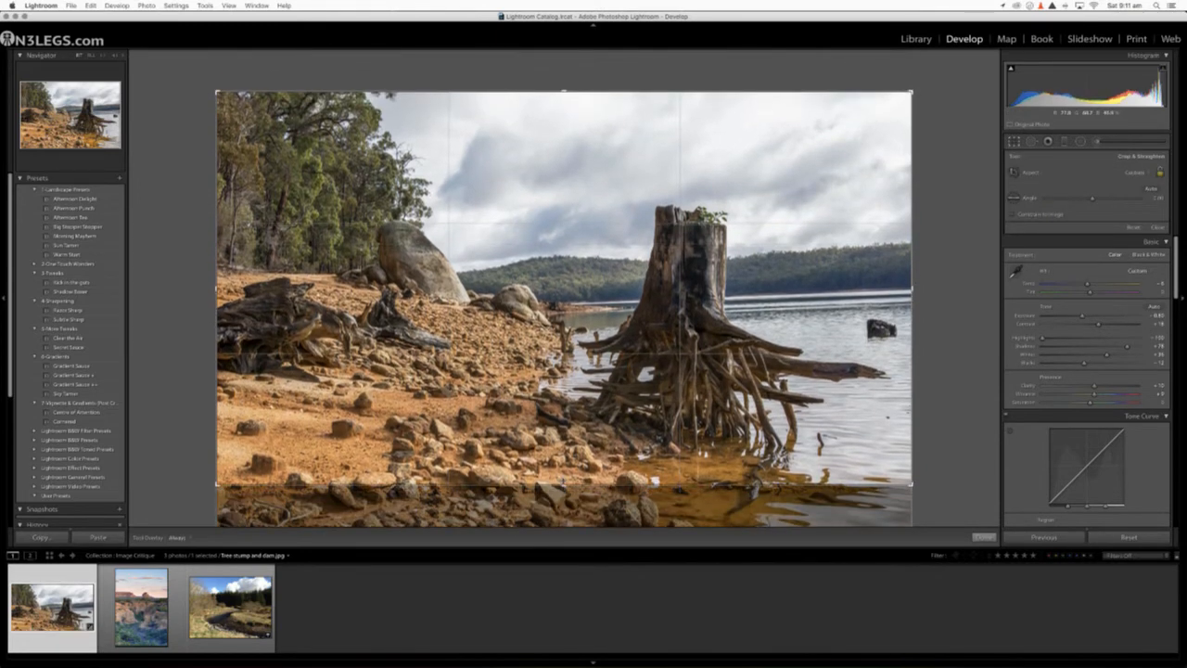
key(Return)
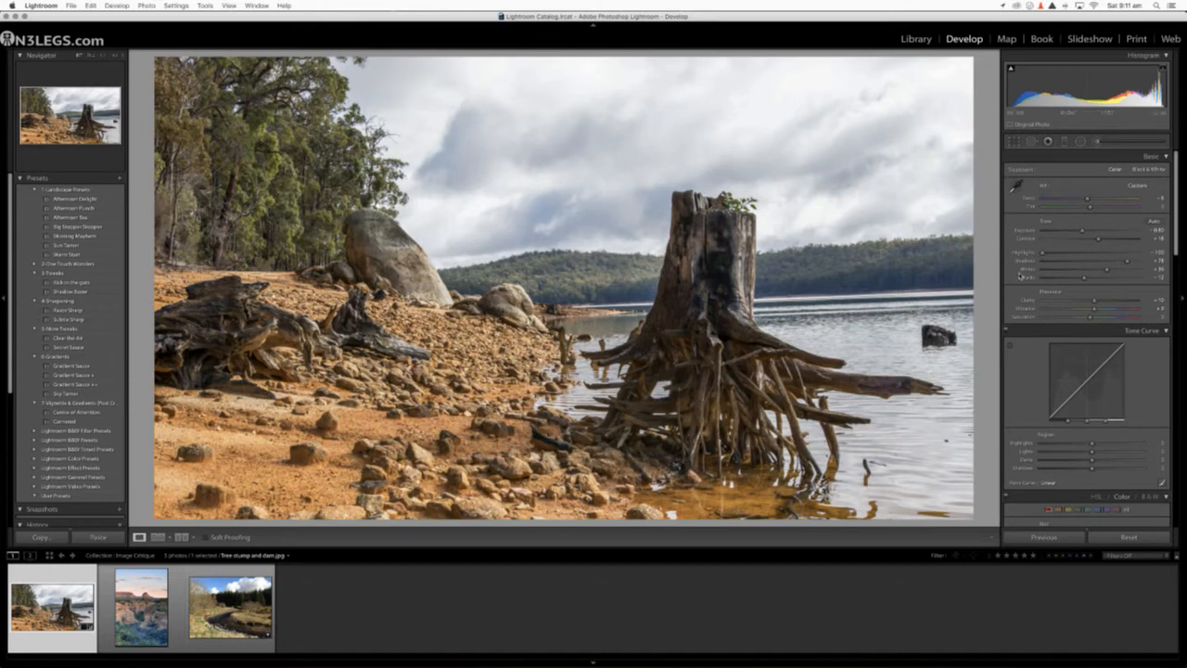
Step: Paint an Adjustment Brush with Clarity 100 and an enlarged brush over the tree stump's trunk and roots
click(1098, 143)
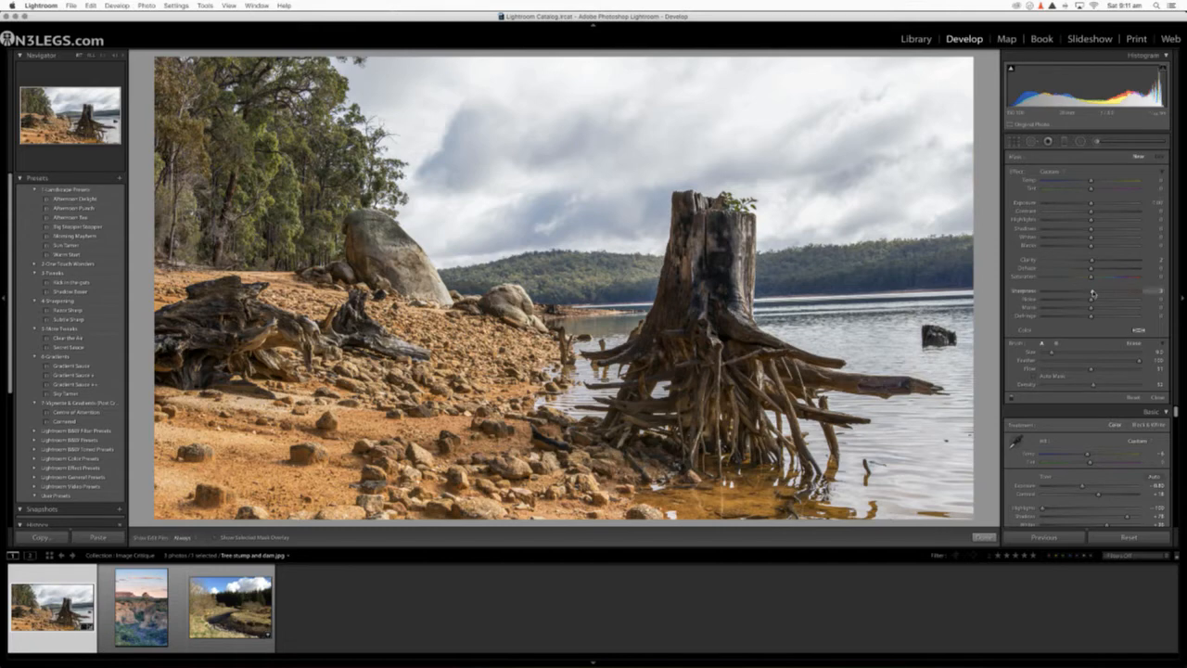
drag(1095, 263, 1167, 262)
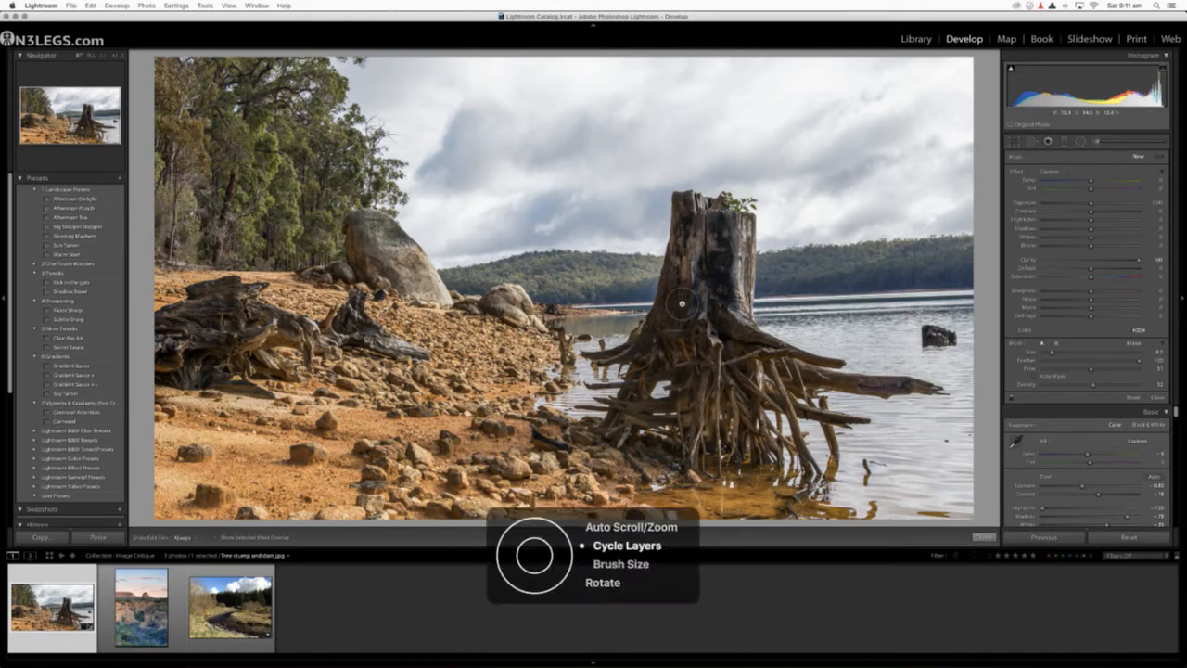
key(bracketright)
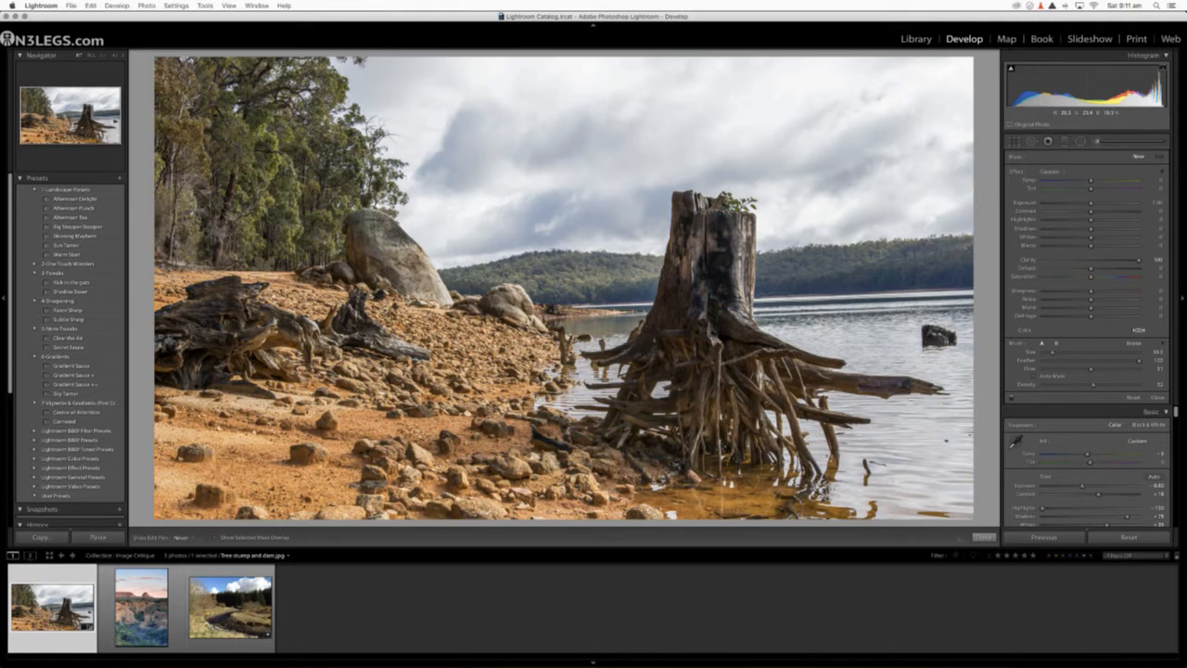
mouse_move(766, 346)
mouse_down()
mouse_move(717, 265)
mouse_move(679, 304)
mouse_move(718, 277)
mouse_move(718, 258)
mouse_move(676, 310)
mouse_up()
drag(721, 267, 729, 251)
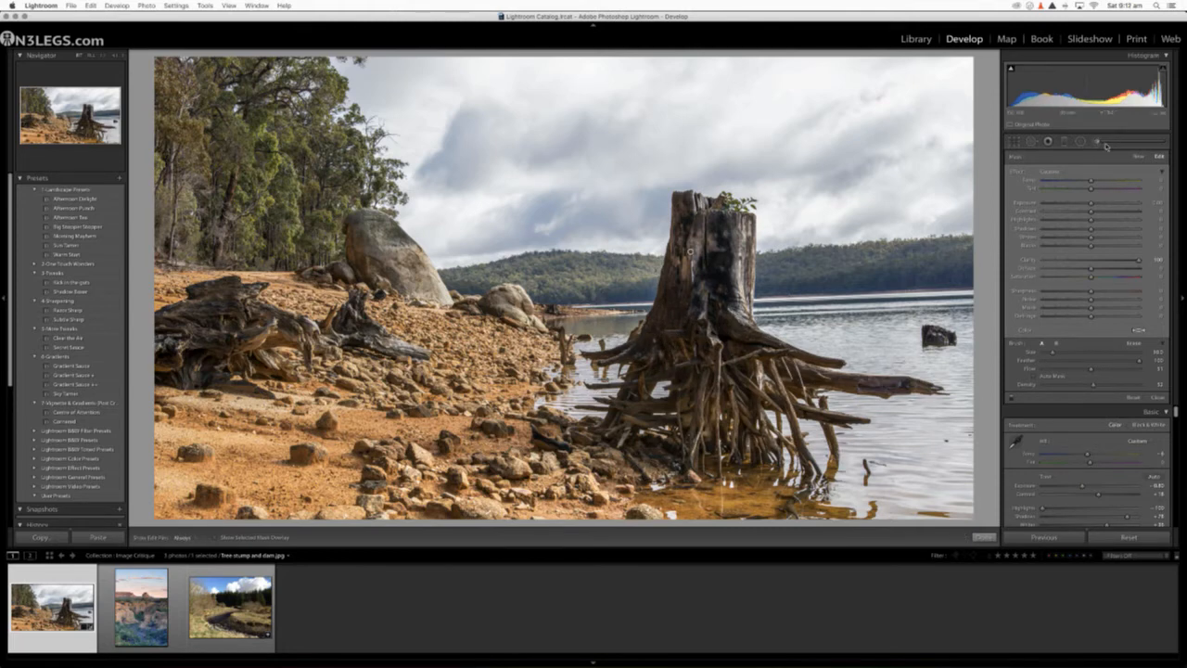
click(1098, 142)
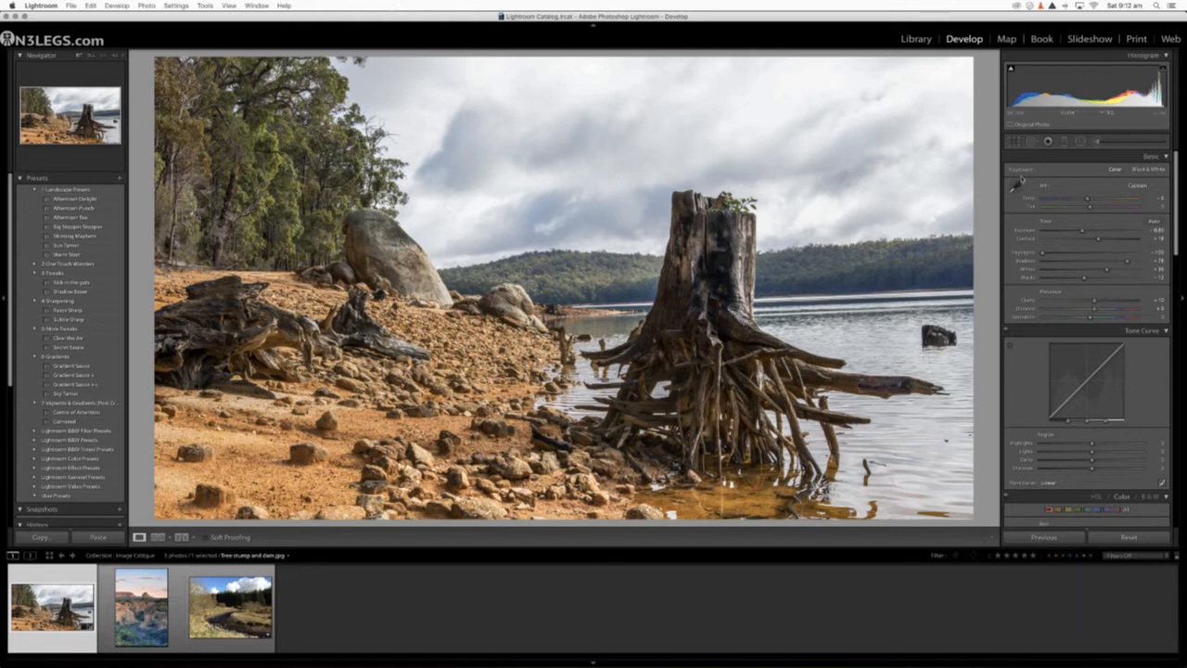
Step: Add a diagonal Graduated Filter from the sky's upper-right corner, with Clarity near zero and Exposure lowered to about -1
click(1064, 141)
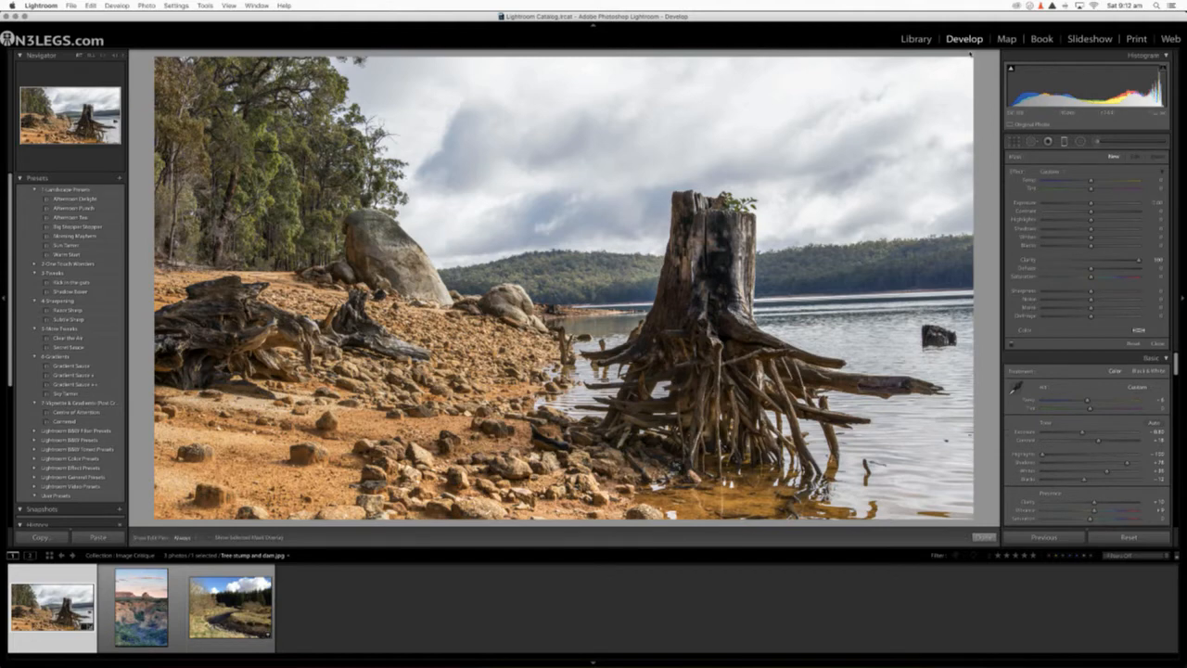
drag(984, 61, 835, 334)
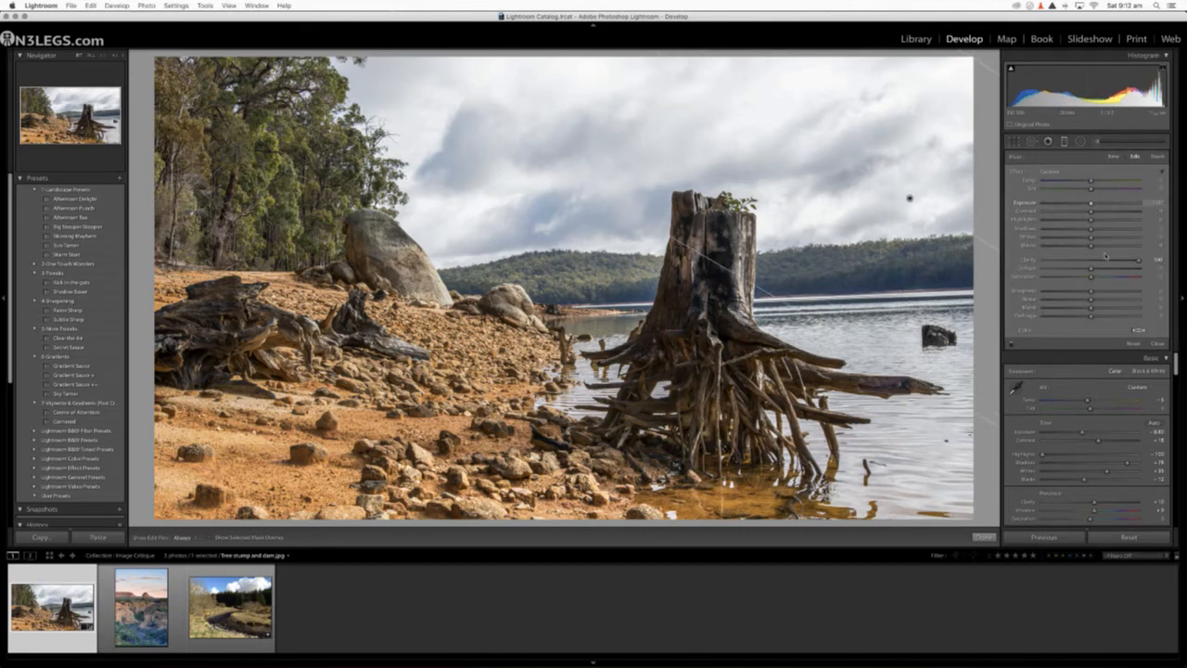
drag(1139, 261, 1090, 264)
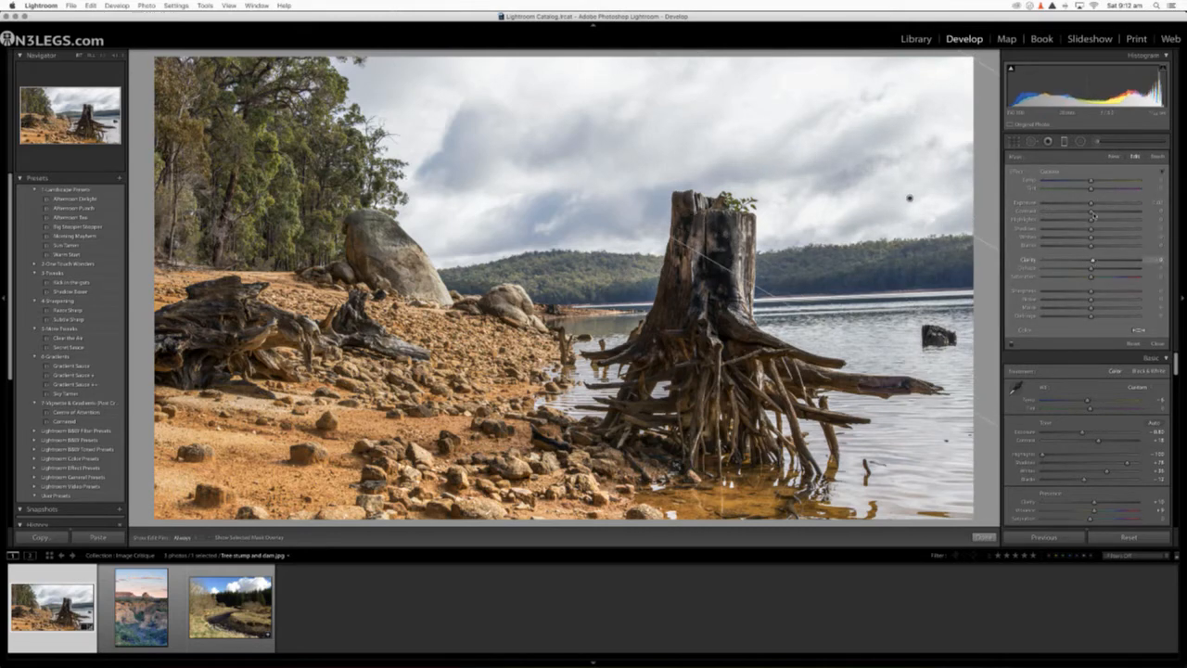
drag(1091, 205, 1077, 209)
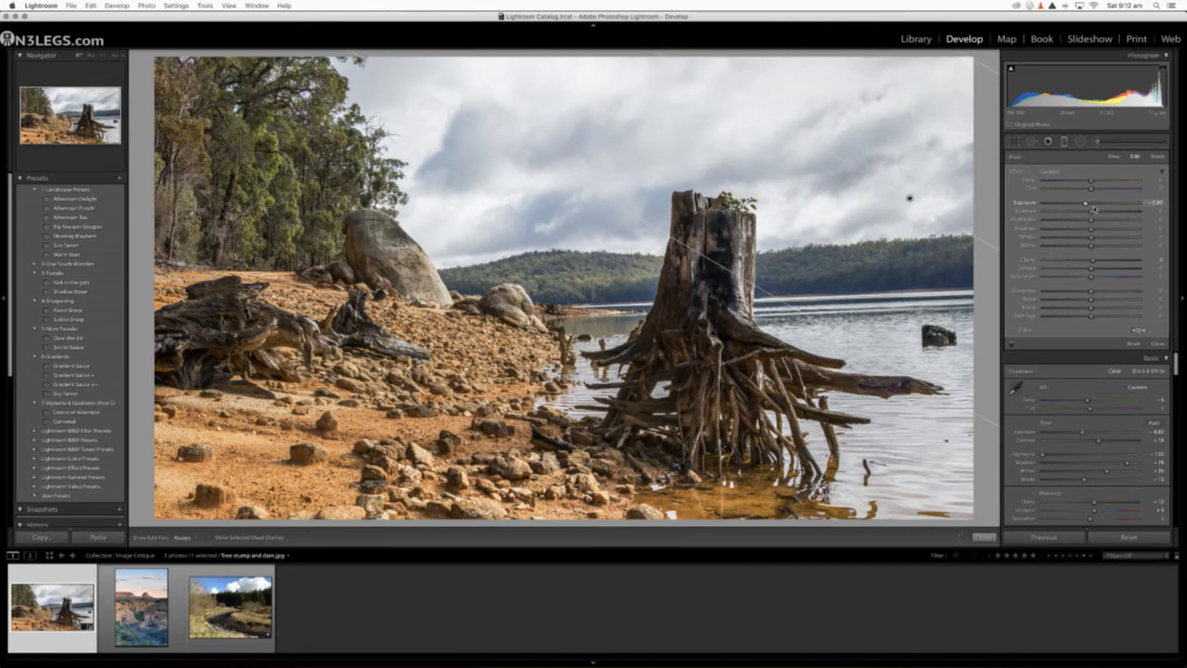
mouse_move(1076, 209)
mouse_down()
mouse_move(1045, 211)
mouse_move(1089, 211)
mouse_move(1076, 214)
mouse_up()
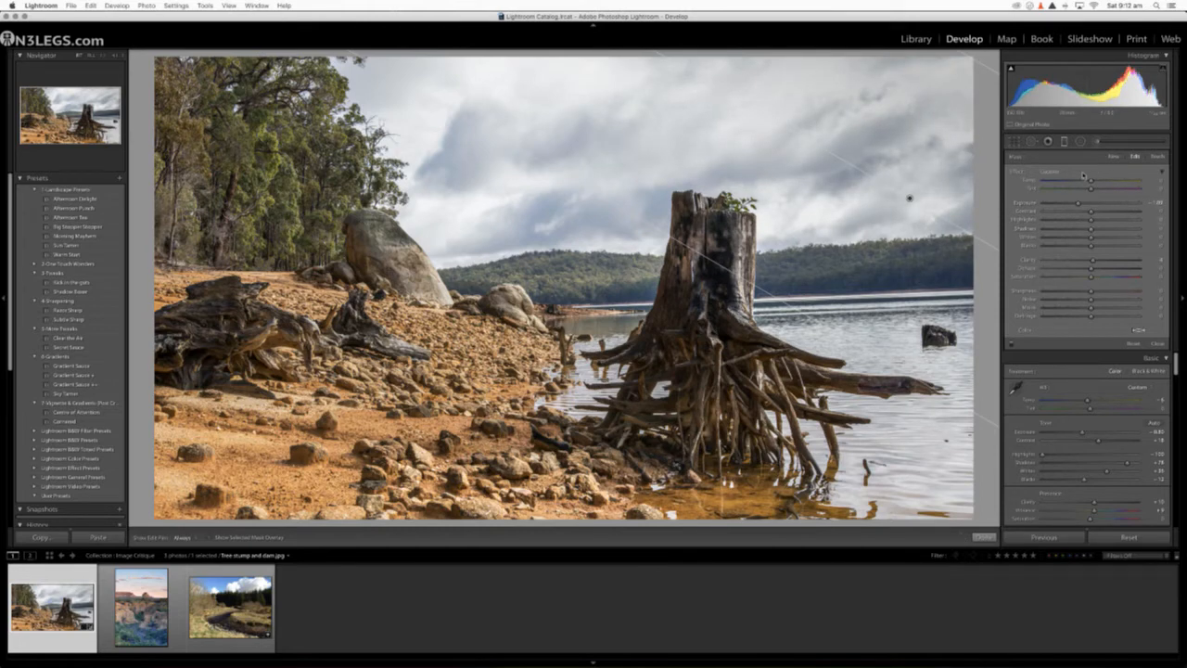
click(1066, 141)
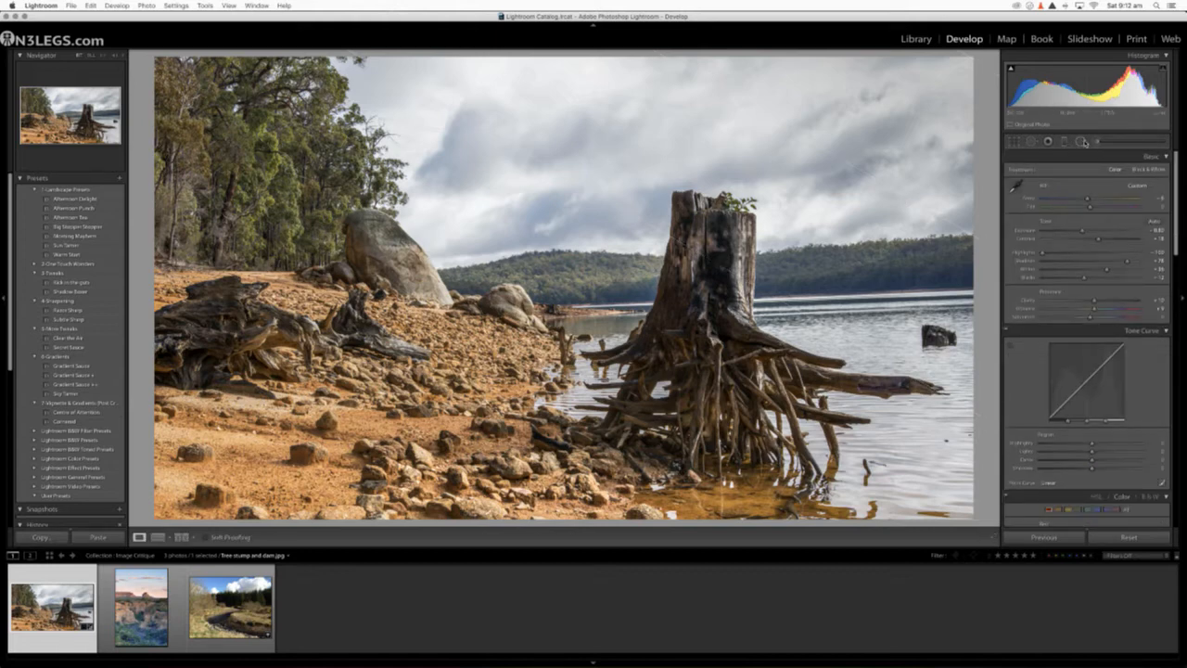
Step: Add a small Radial Filter over the bright cloud beside the trees and lower its Exposure slightly
click(1081, 141)
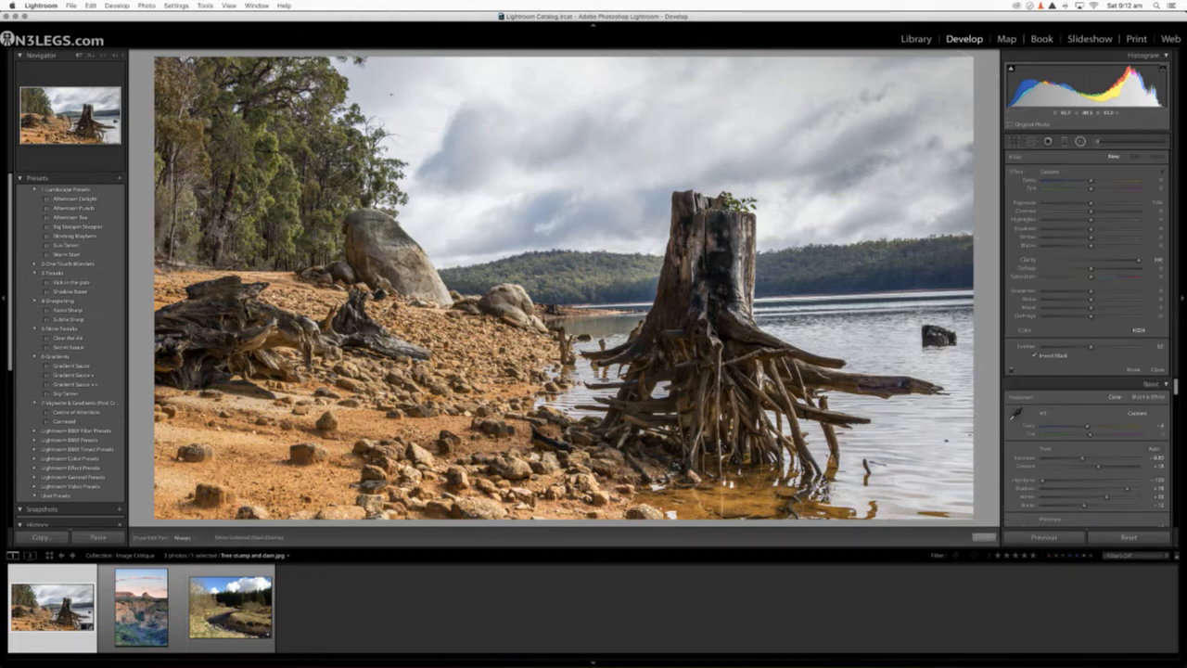
drag(400, 84, 509, 89)
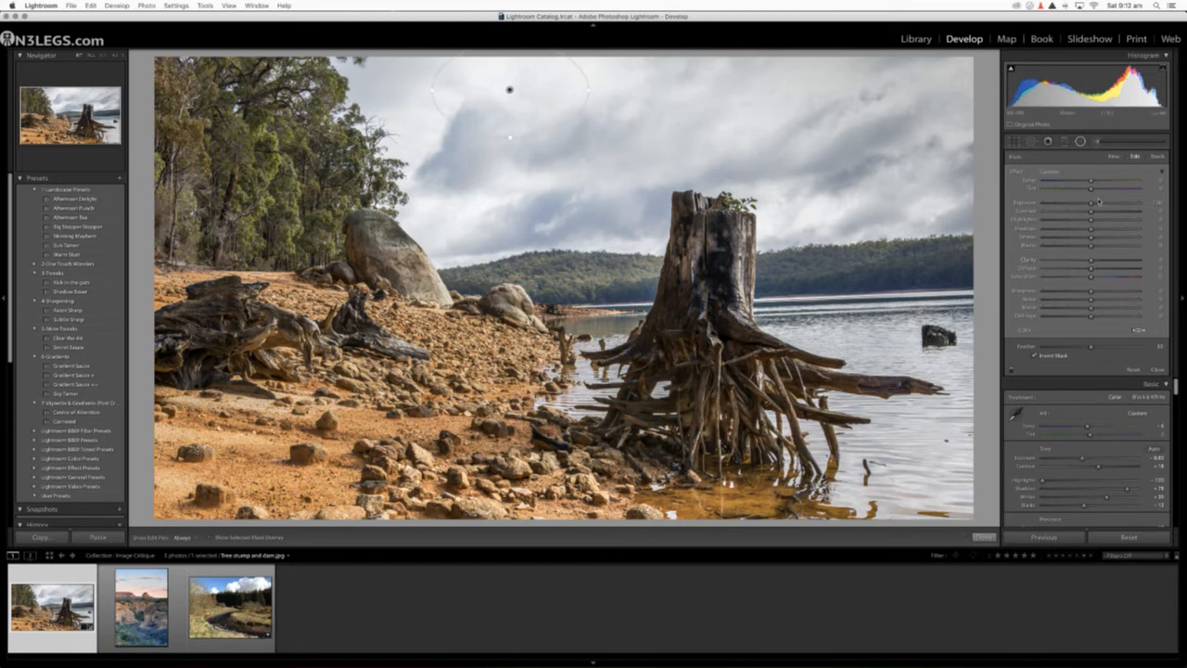
drag(1092, 203, 1086, 204)
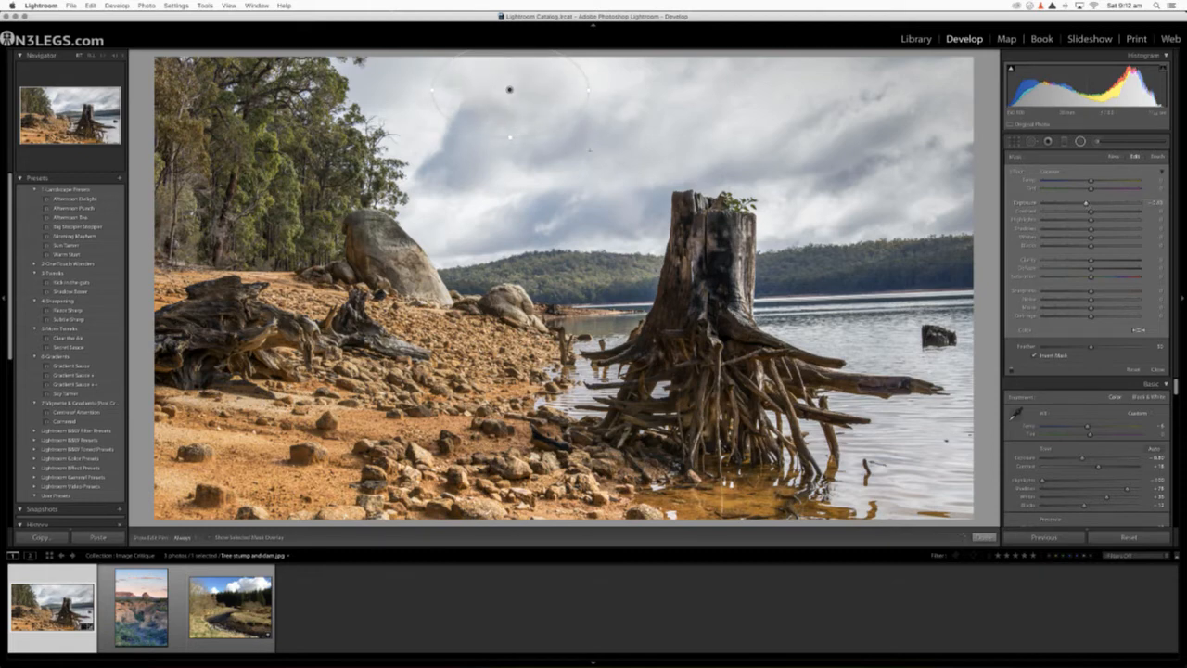
Step: Duplicate the cloud's Radial Filter, place the copy over the lower sky beside the trees, and close the filter tool
right_click(509, 90)
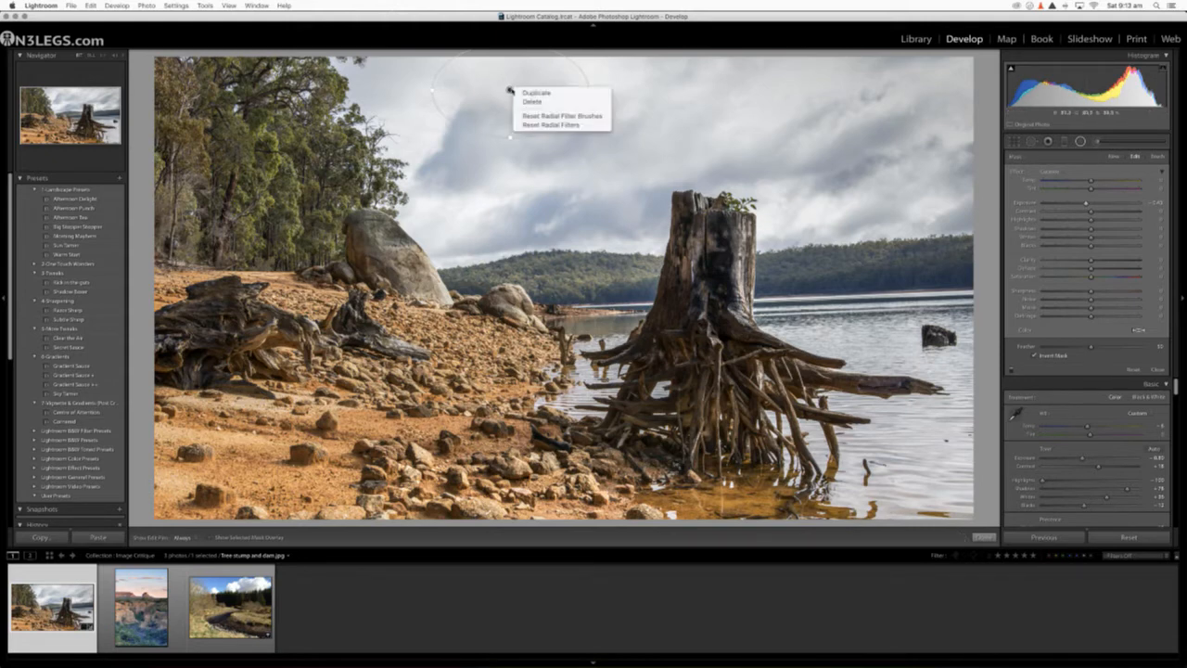
click(531, 94)
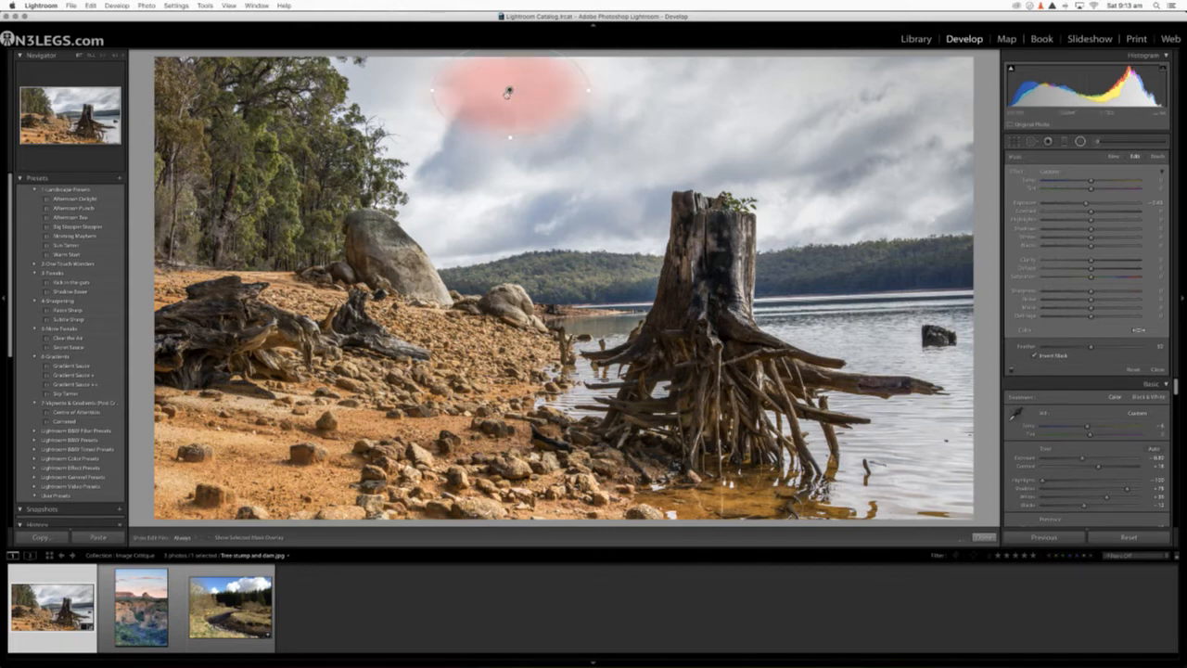
drag(508, 92, 462, 199)
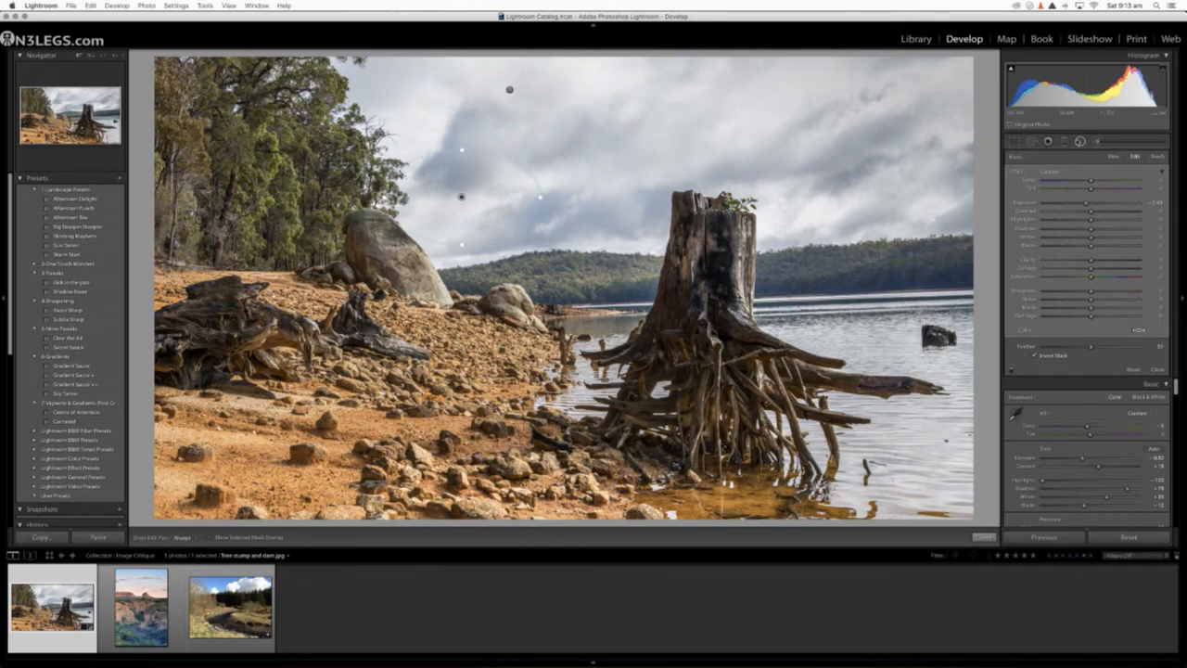
click(1076, 141)
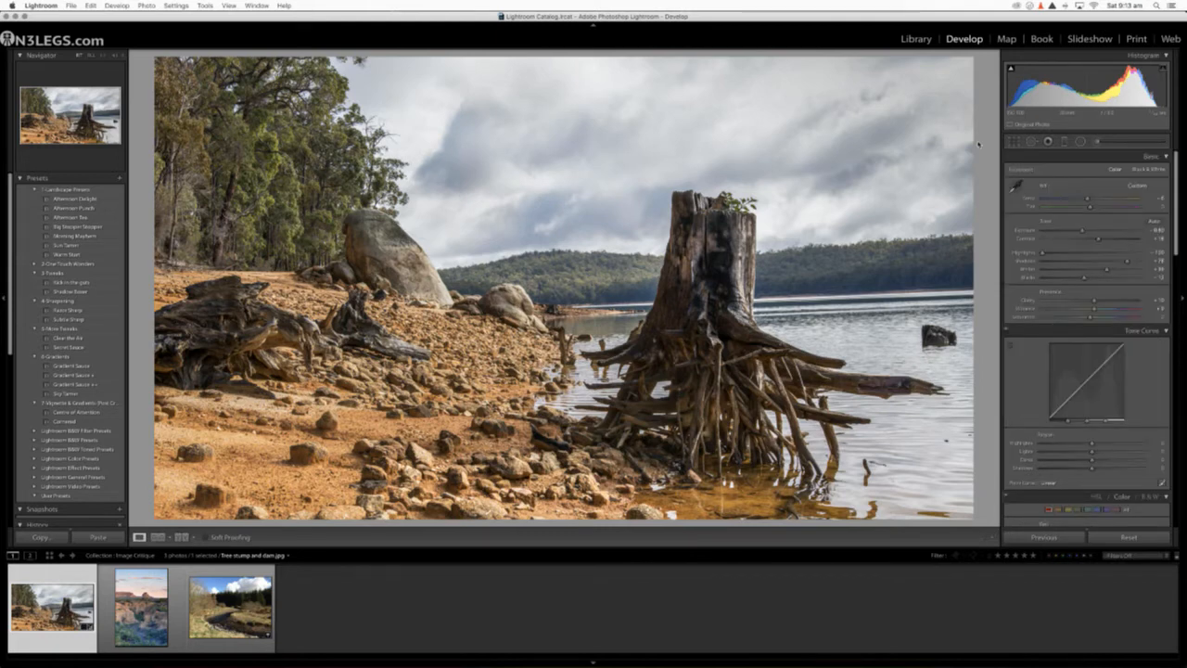
Step: Compare the edited tree stump photo with its original version, paying attention to the sky and the clipped highlights
key(backslash)
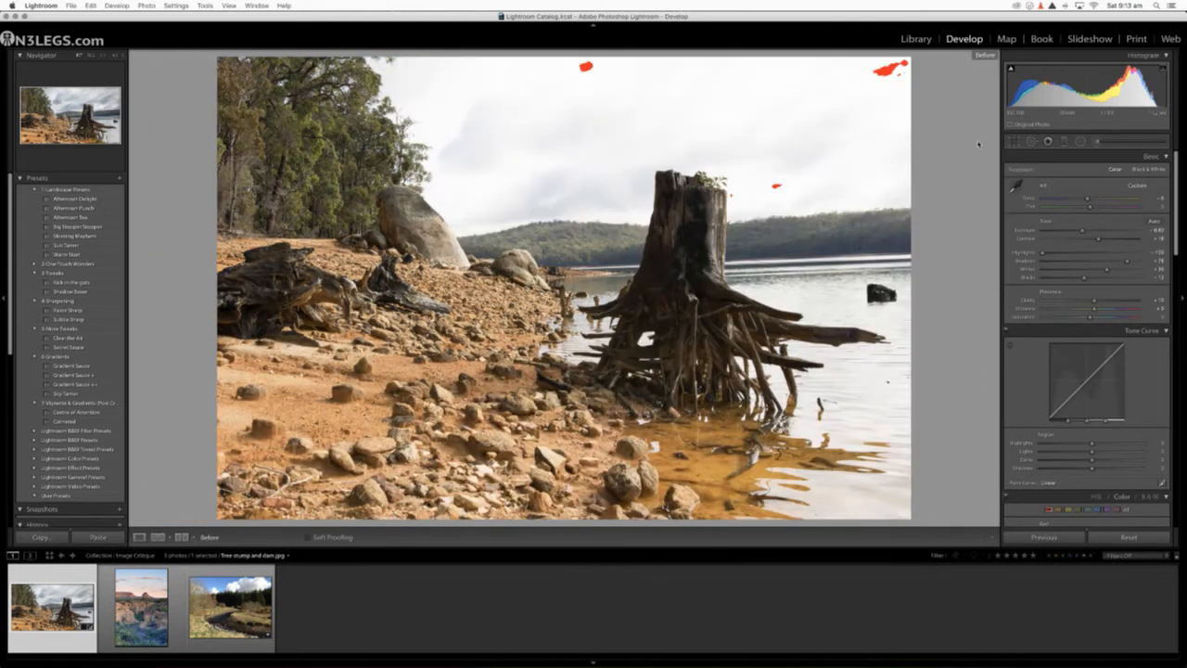
key(backslash)
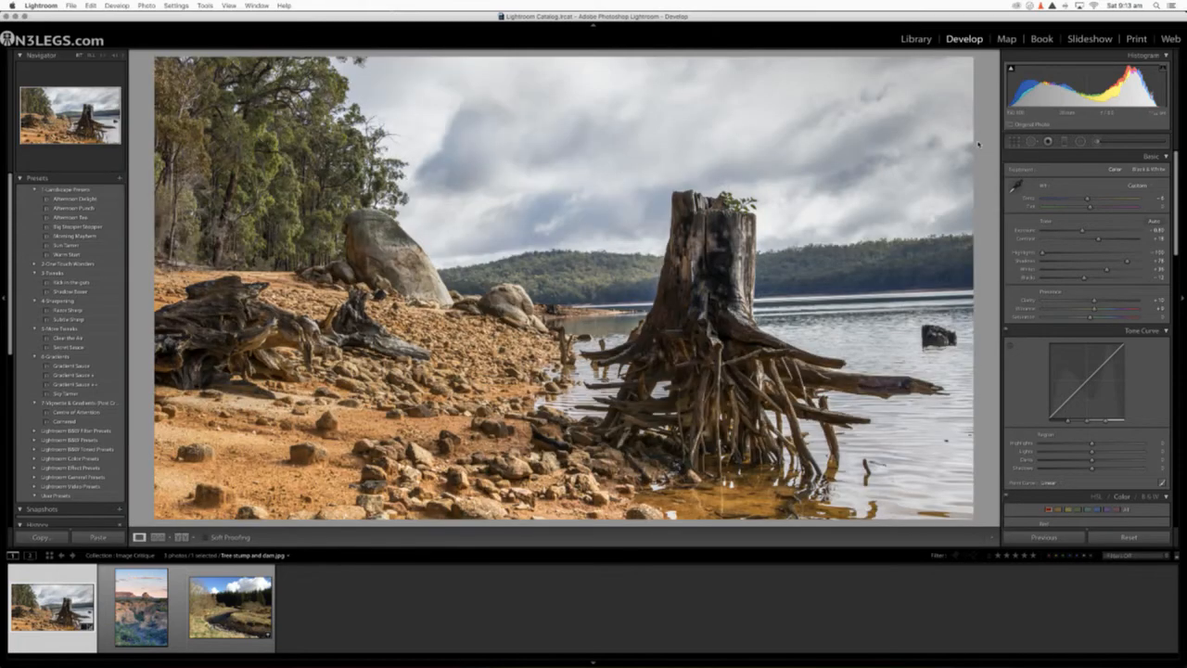
key(backslash)
key(backslash)
key(backslash)
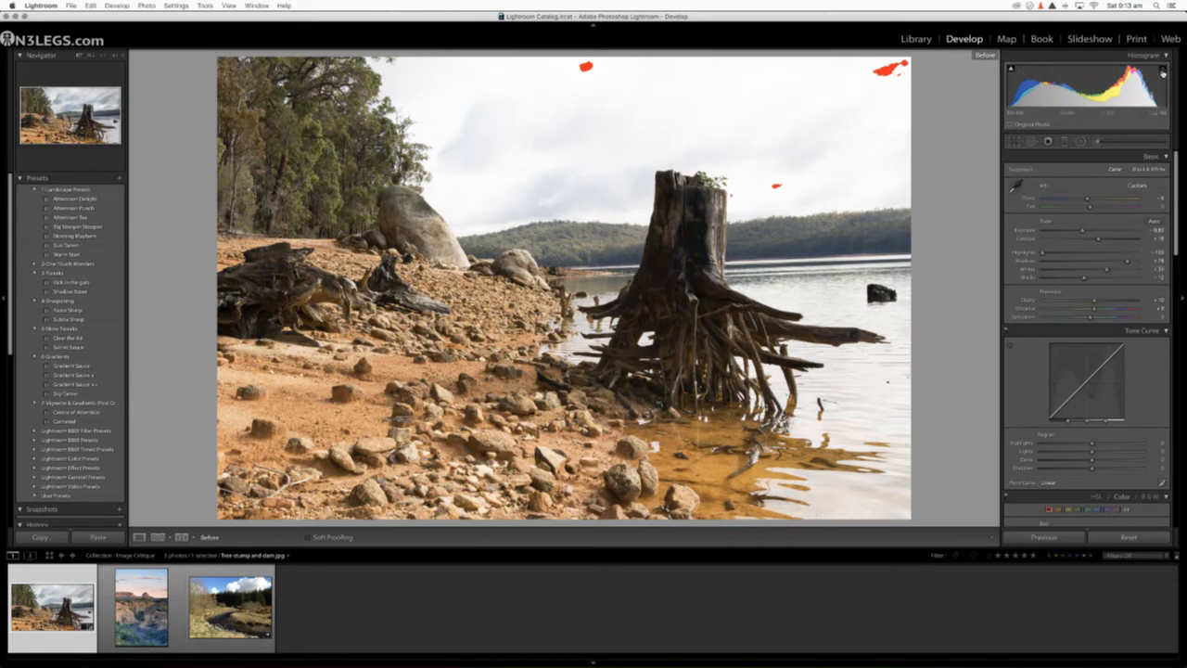
key(backslash)
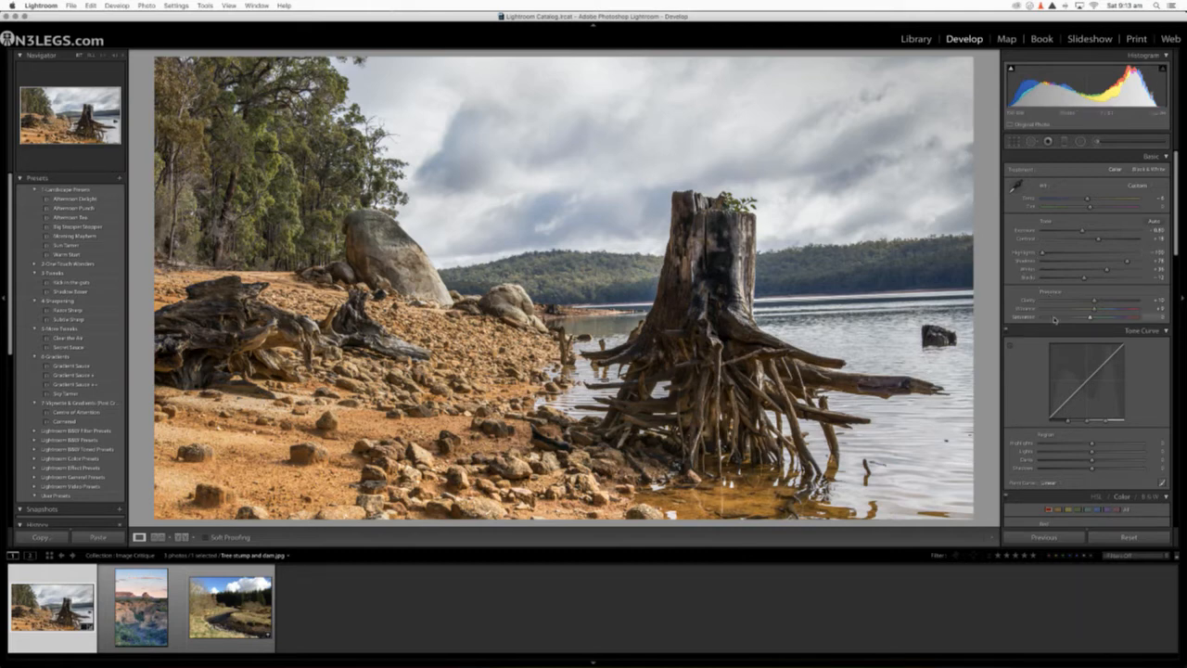
Step: Raise the Sharpening Amount well above 100 and set Masking to about 55 using the mask preview, keeping the sky unsharpened
scroll(1037, 258, down, 10)
scroll(1055, 320, down, 5)
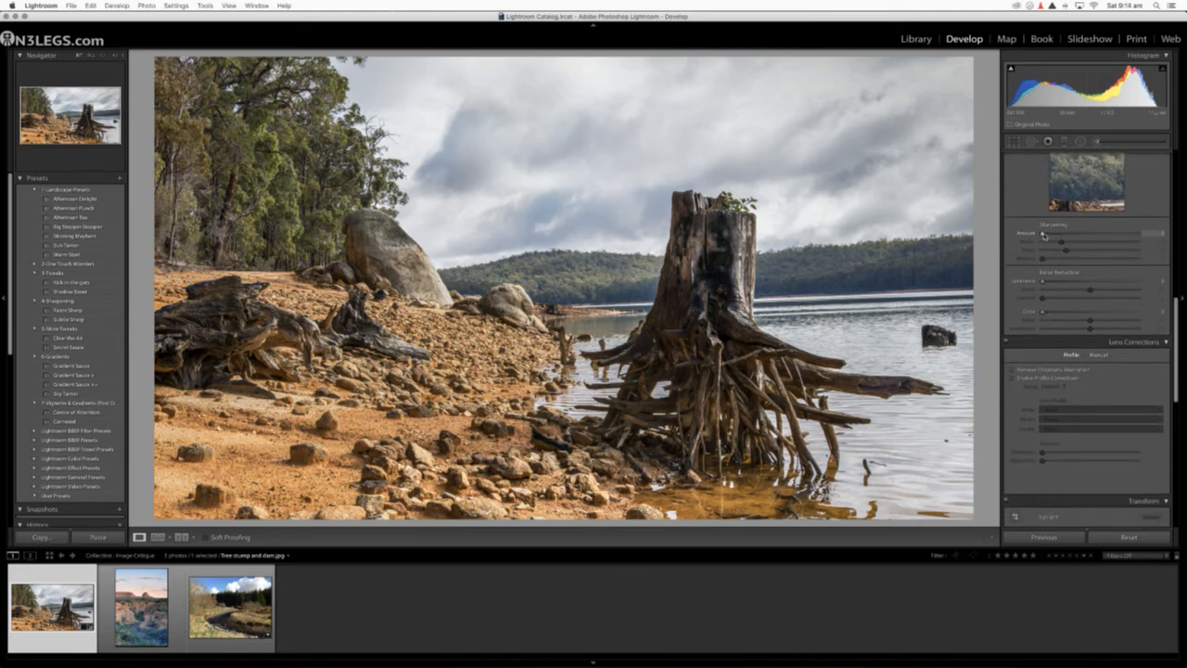
mouse_move(1043, 234)
mouse_down()
mouse_move(1122, 234)
mouse_move(1066, 232)
mouse_up()
scroll(1066, 232, up, 2)
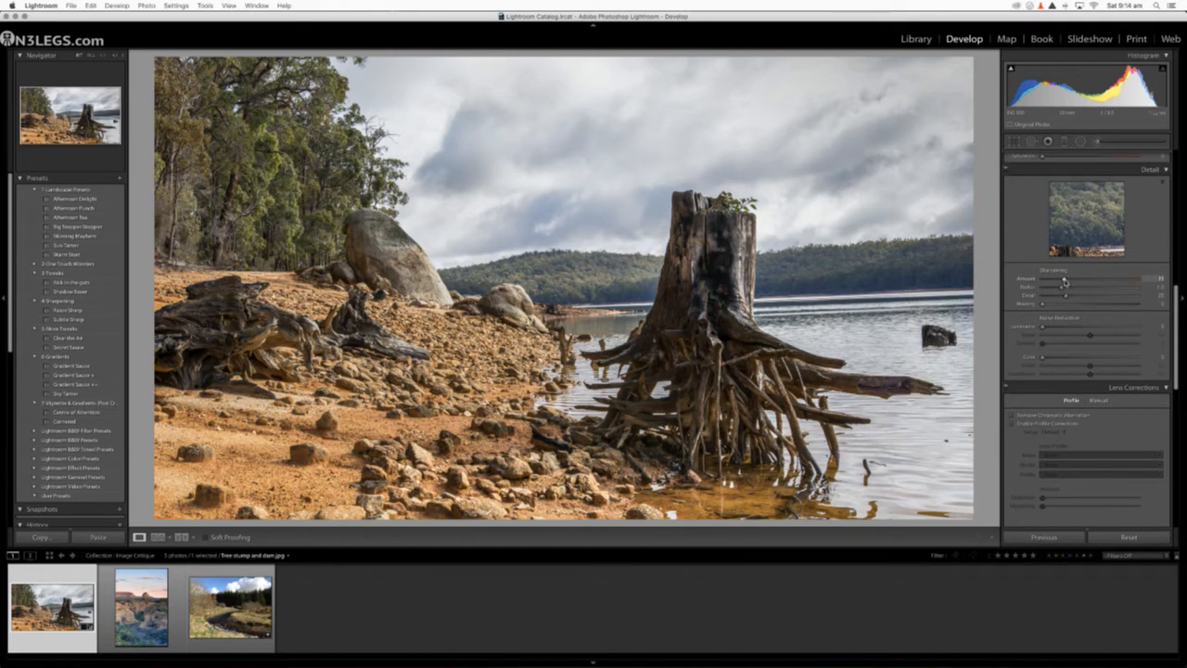
drag(1067, 282, 1095, 307)
key(alt)
drag(1082, 279, 1119, 280)
key(alt)
alt+click(1093, 305)
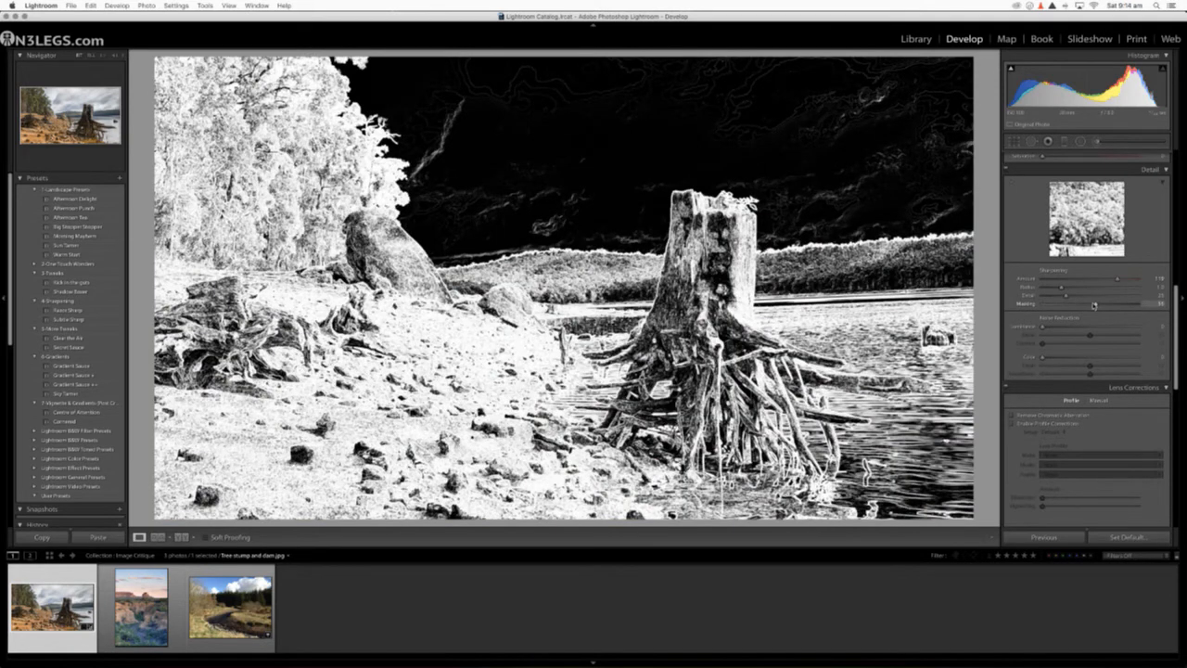
drag(1094, 304, 1095, 304)
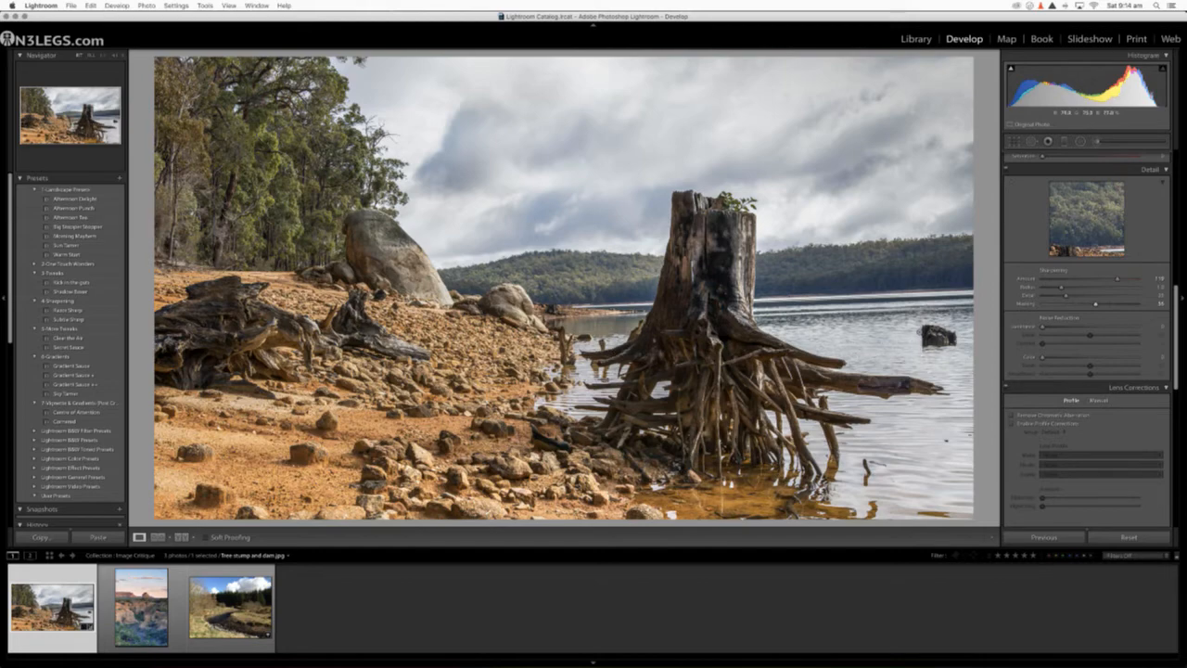
Step: Heal away the small dark stump in the water and the distracting specks around it with Spot Removal
click(939, 339)
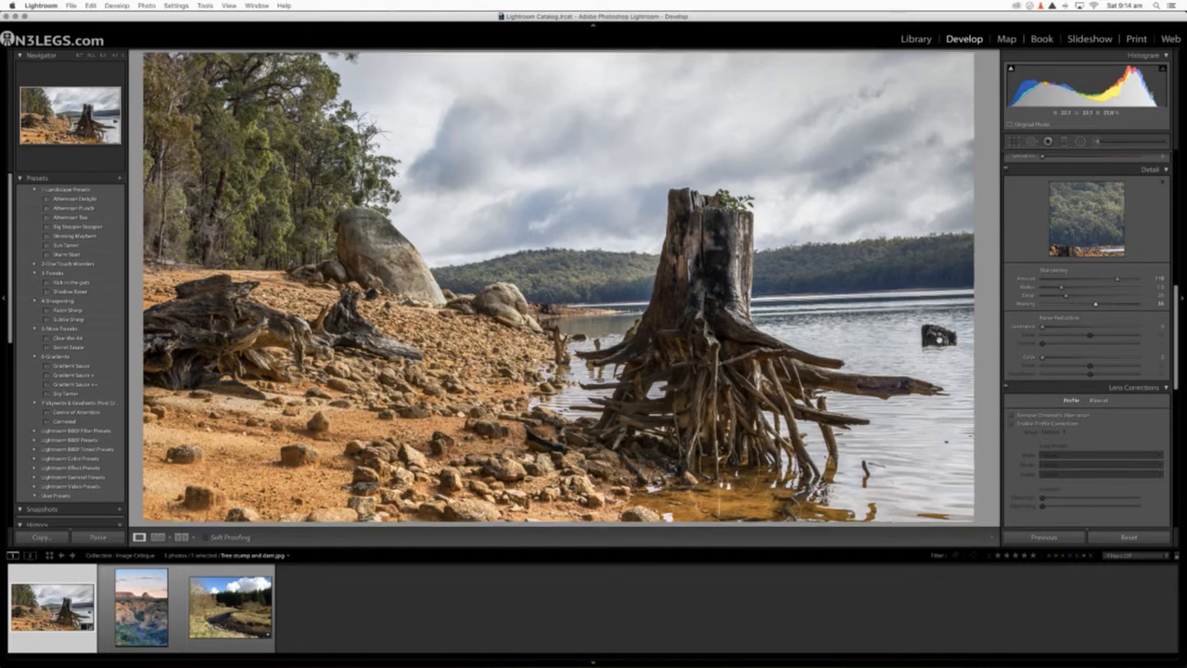
click(937, 336)
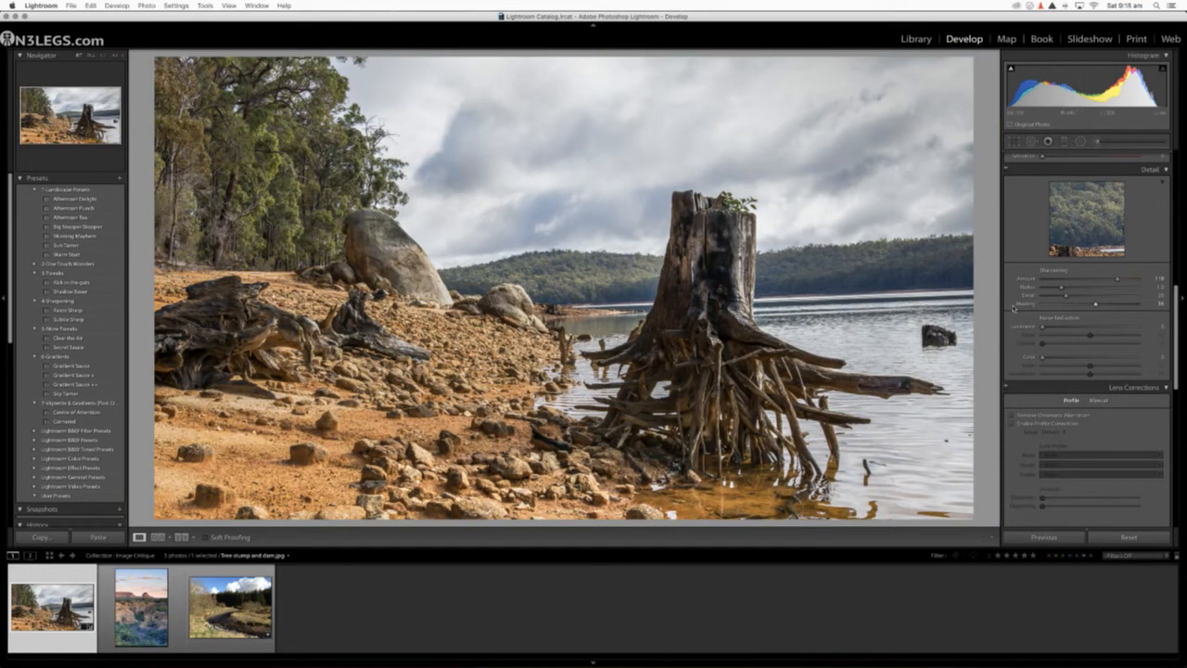
click(1032, 141)
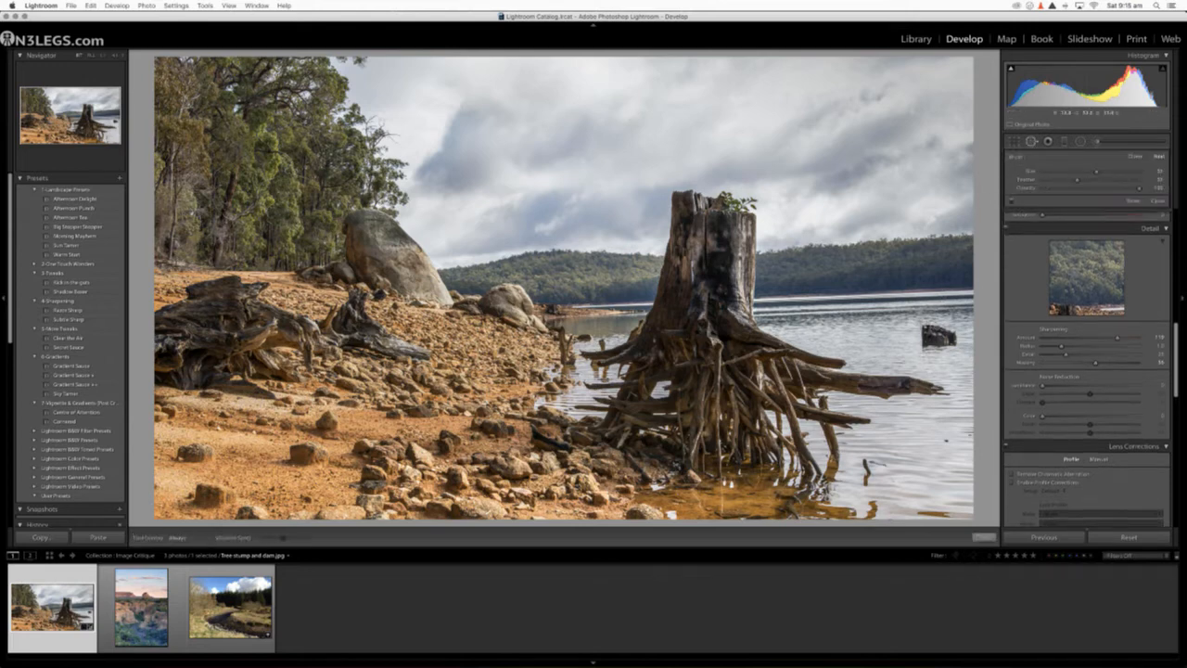
mouse_move(923, 328)
mouse_down()
mouse_move(956, 337)
mouse_move(923, 344)
mouse_move(928, 334)
mouse_move(946, 341)
mouse_move(926, 351)
mouse_up()
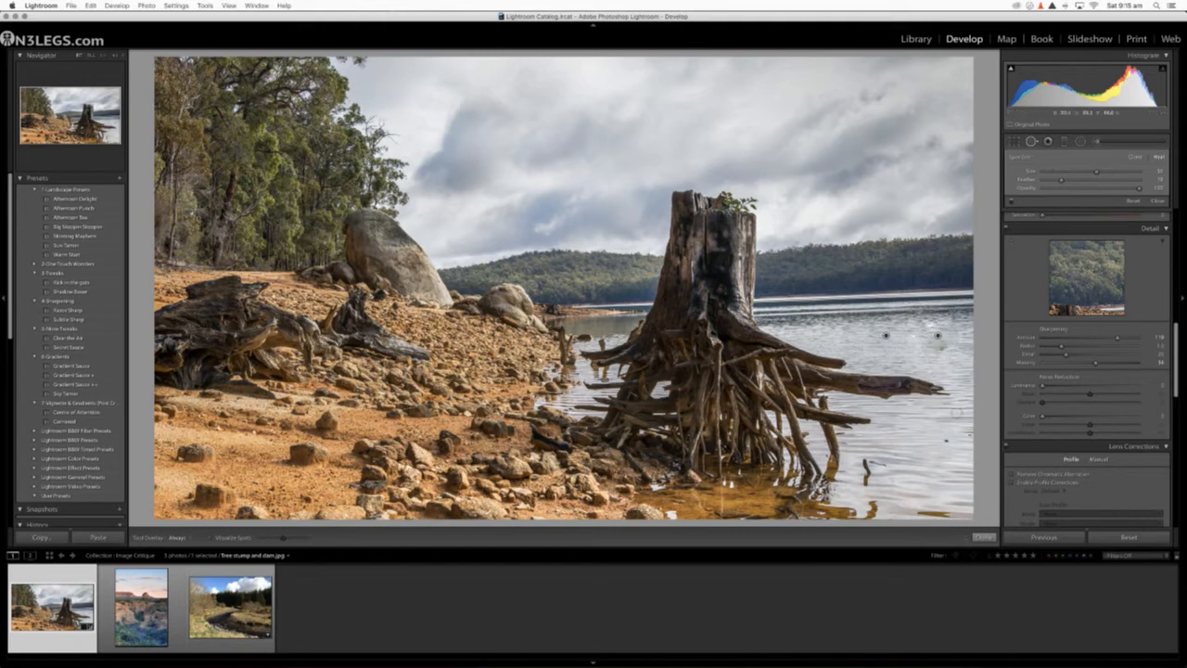
drag(942, 440, 953, 442)
mouse_move(939, 351)
mouse_down()
mouse_move(950, 345)
mouse_move(927, 362)
mouse_up()
drag(919, 406, 892, 347)
click(1031, 142)
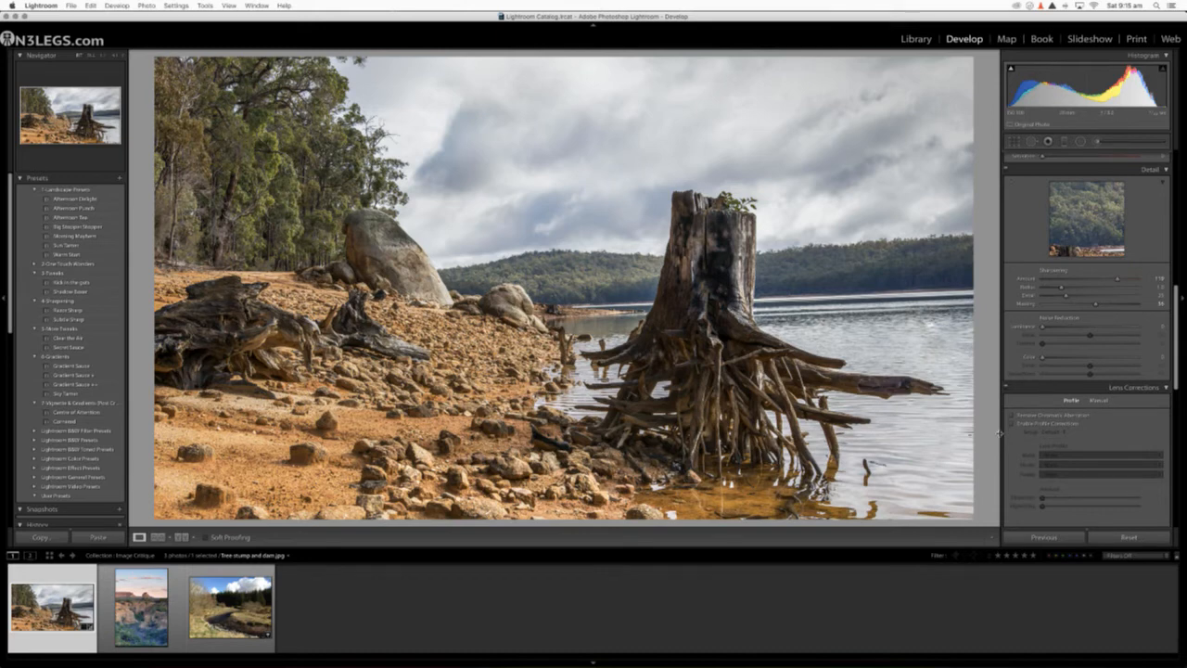
Step: Compare the finished tree stump photo with its original at full size and side by side
key(backslash)
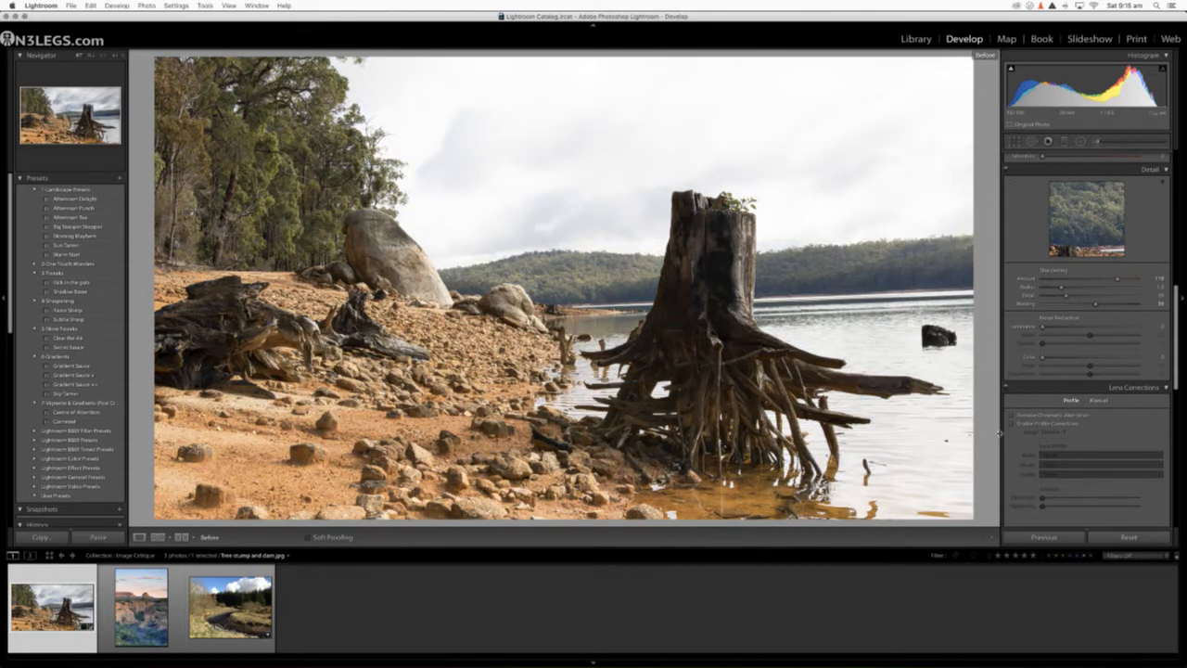
key(backslash)
key(backslash)
key(backslash)
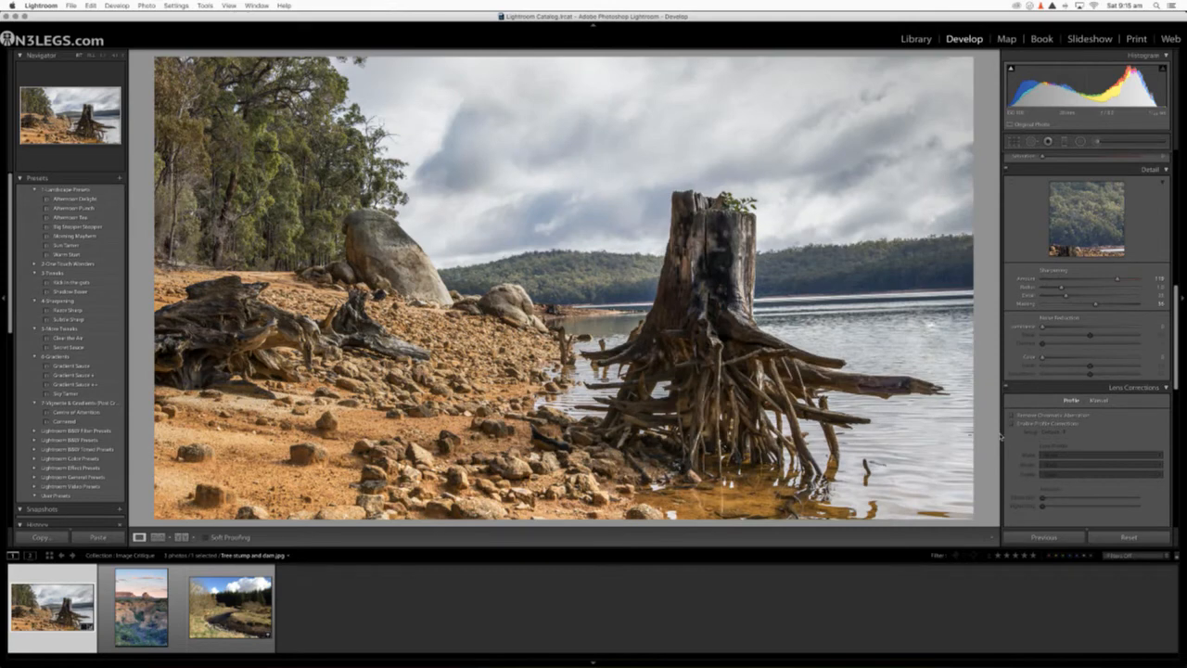
key(backslash)
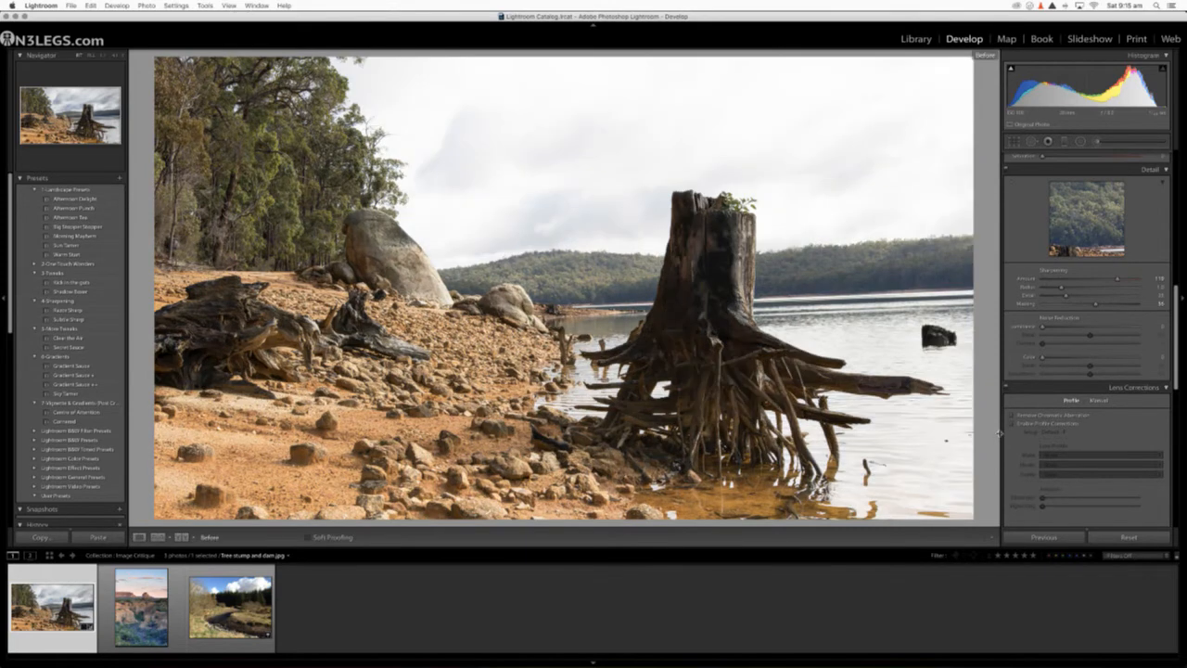
key(backslash)
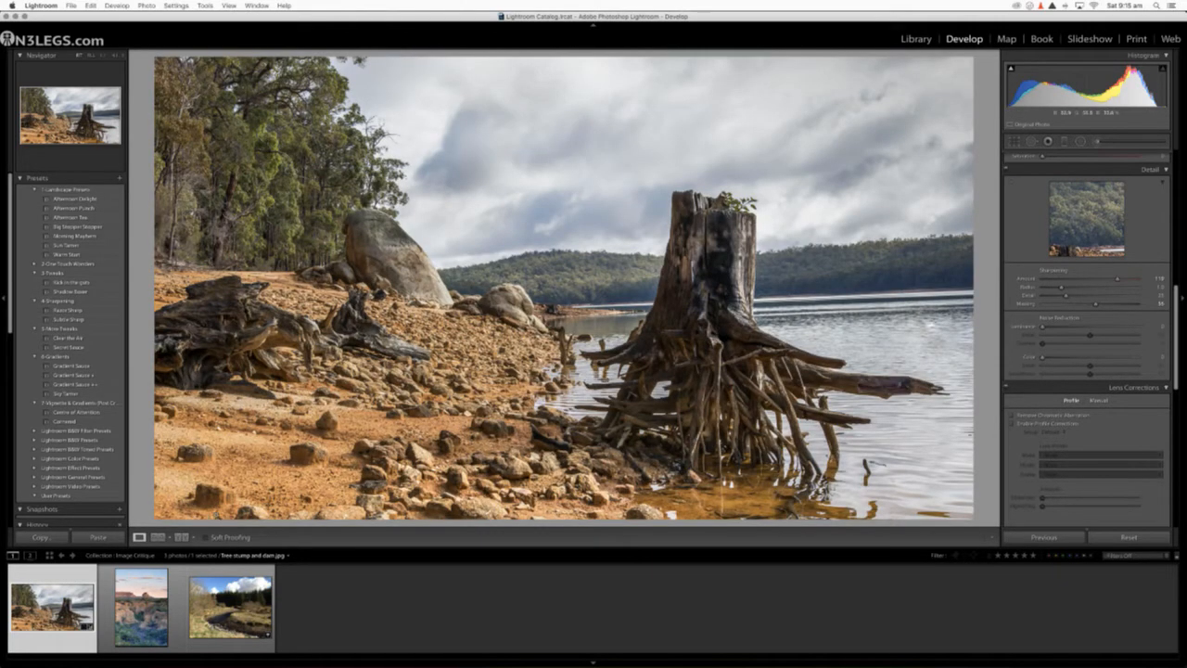
click(182, 537)
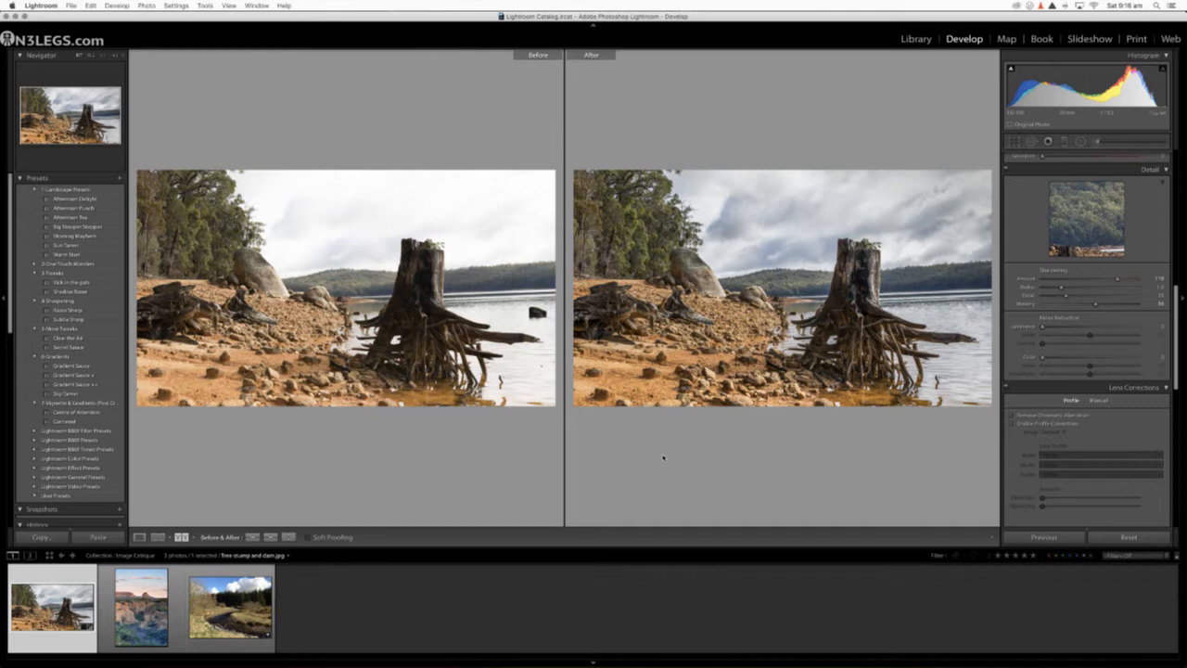
Step: Open the Chaco Canyon photo from the collection and show it as a single image without the before/after comparison
click(130, 584)
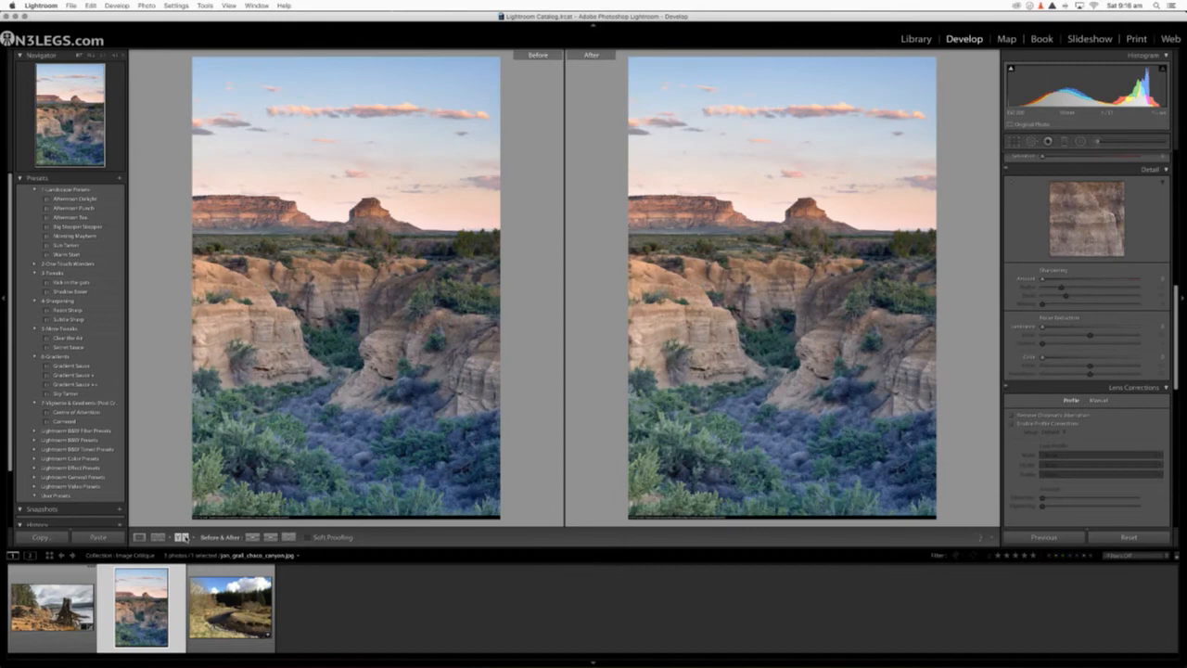
click(182, 537)
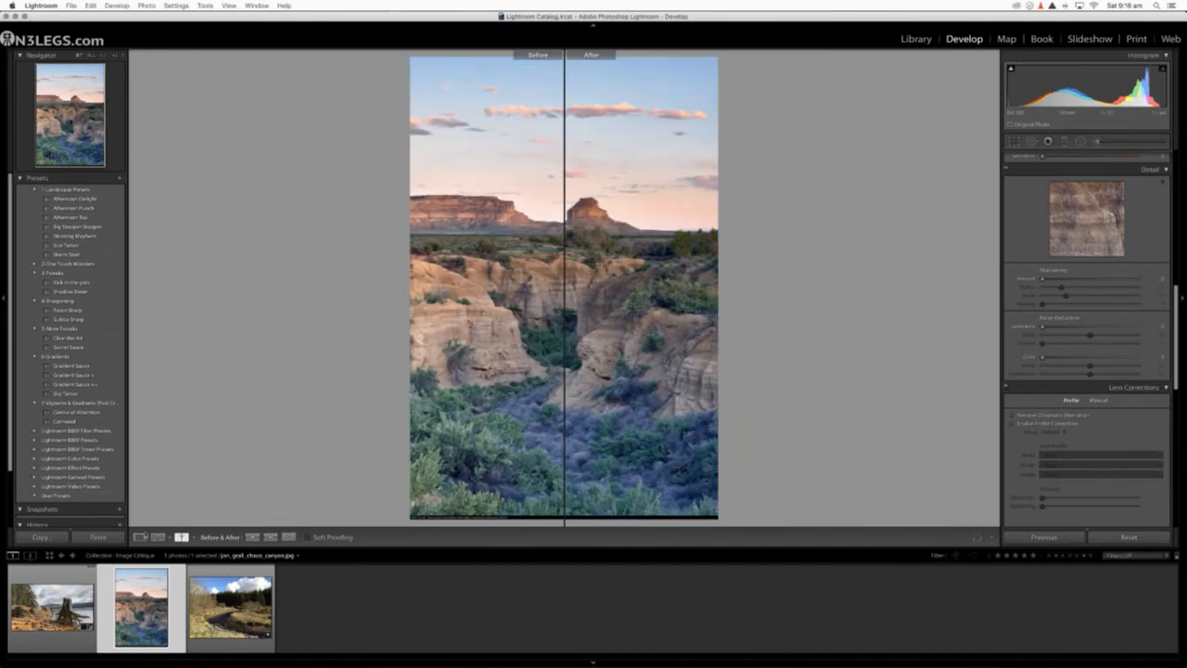
click(139, 537)
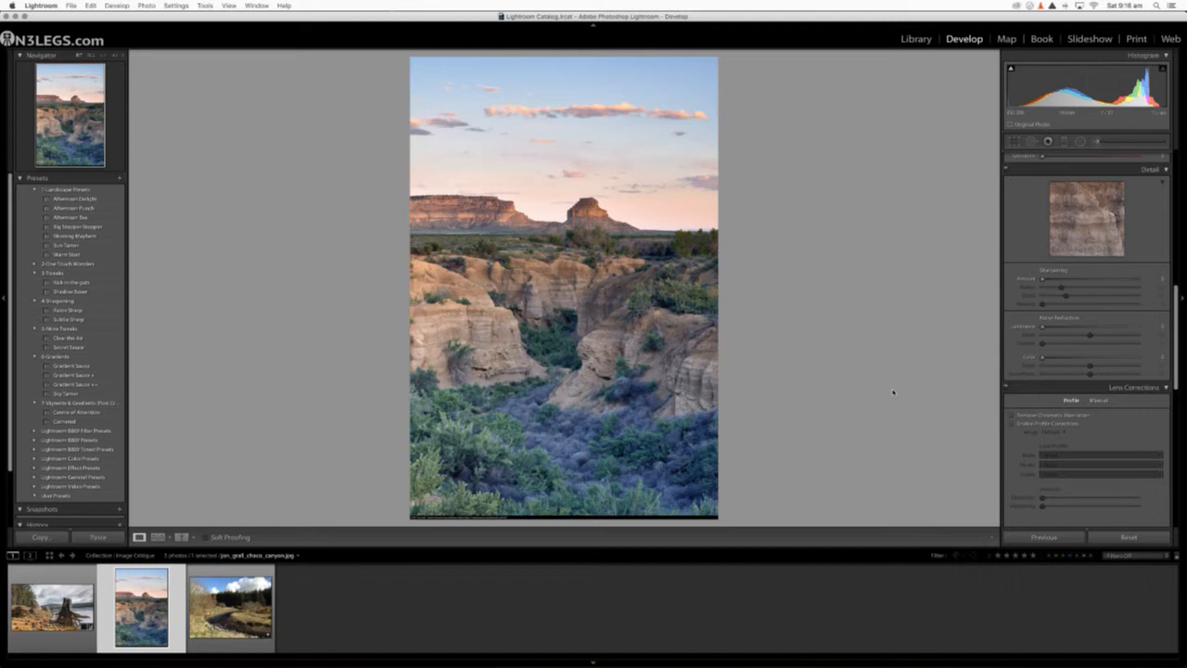
Step: Examine the canyon photo in the Library module, including a close-up of the butte on the horizon
click(928, 39)
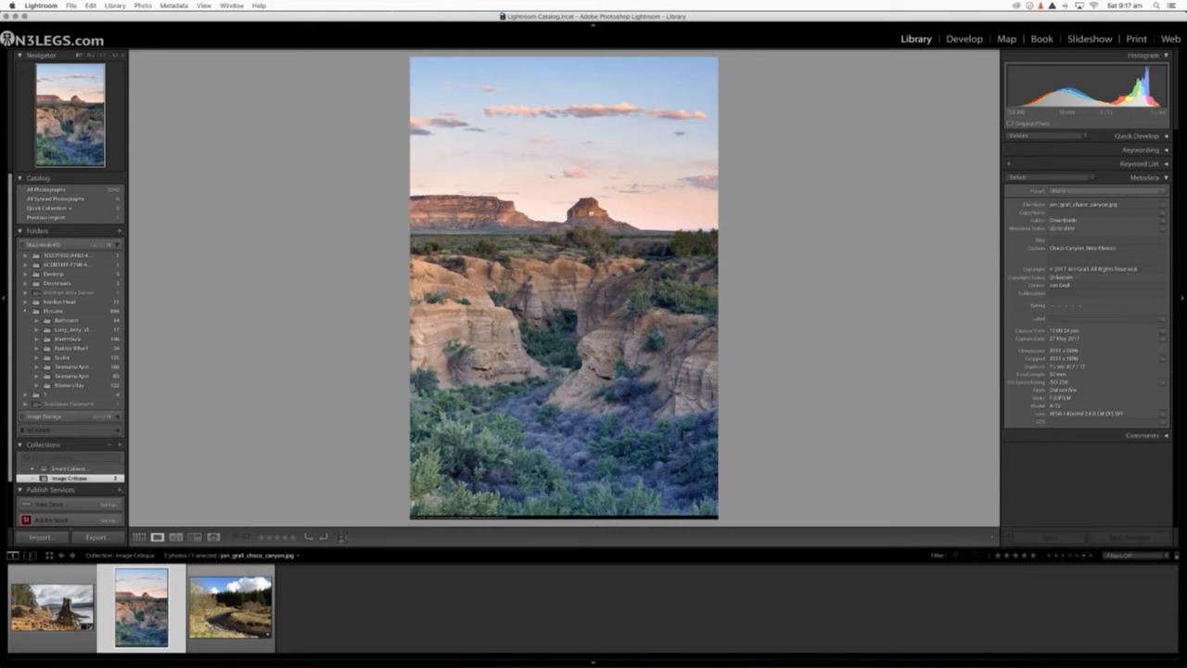
click(592, 216)
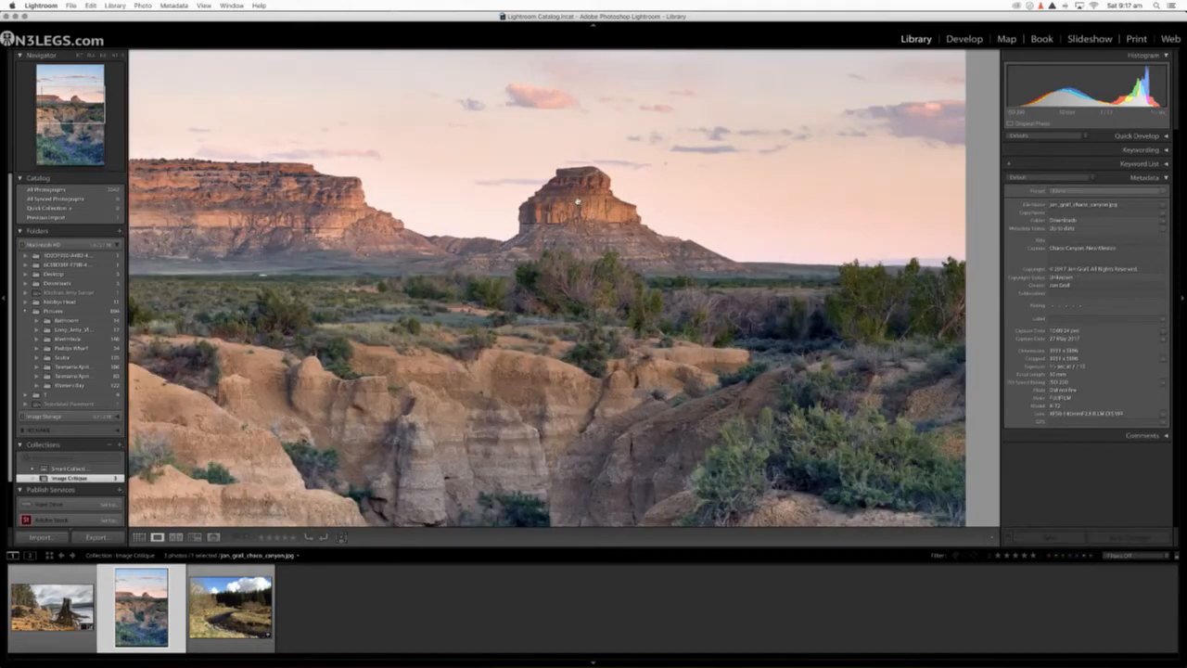
click(578, 200)
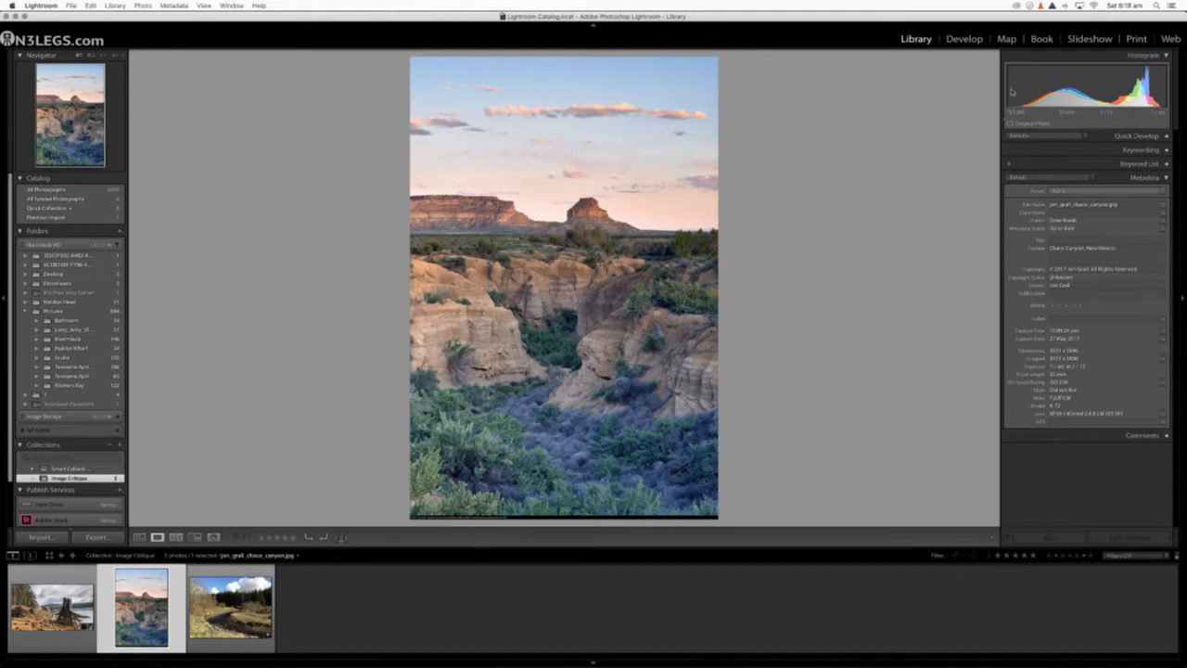
Step: Crop the canyon photo to a full-width landscape format framing the mesas, the butte and the upper canyon walls
click(964, 40)
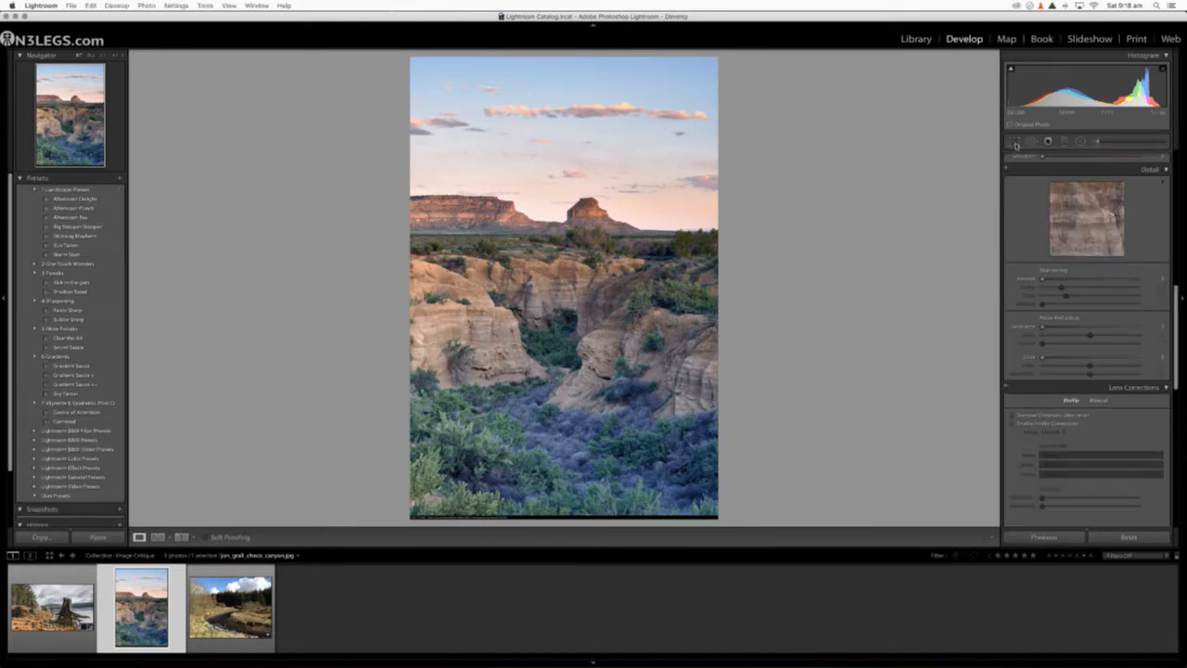
click(1014, 141)
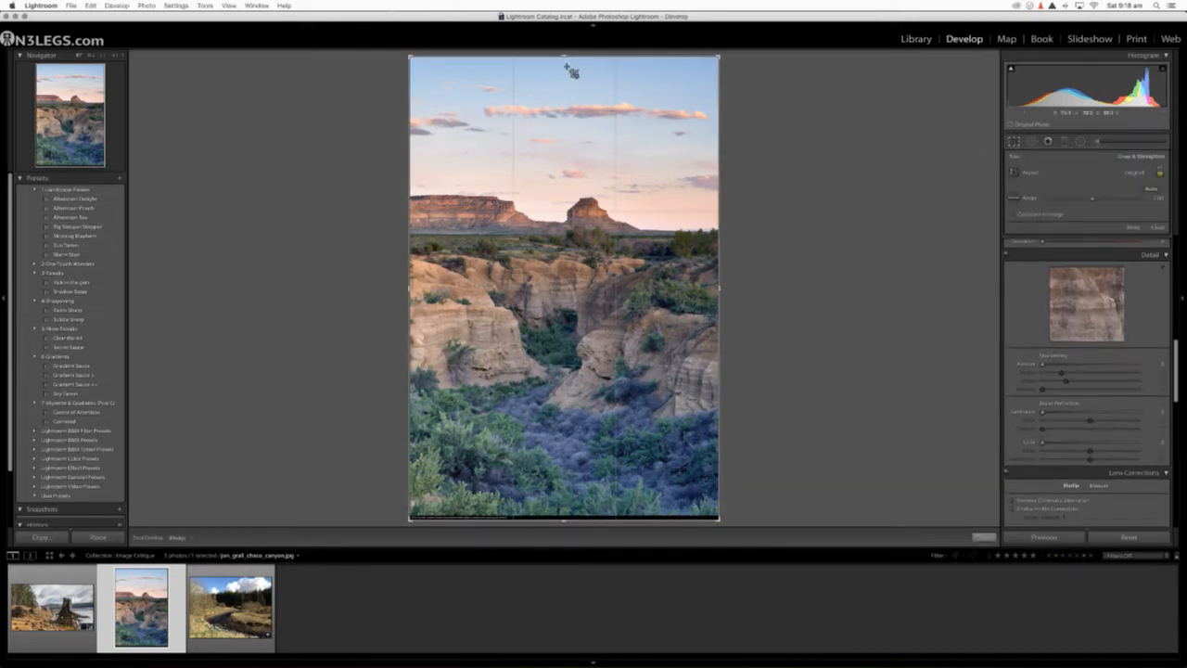
drag(562, 58, 562, 71)
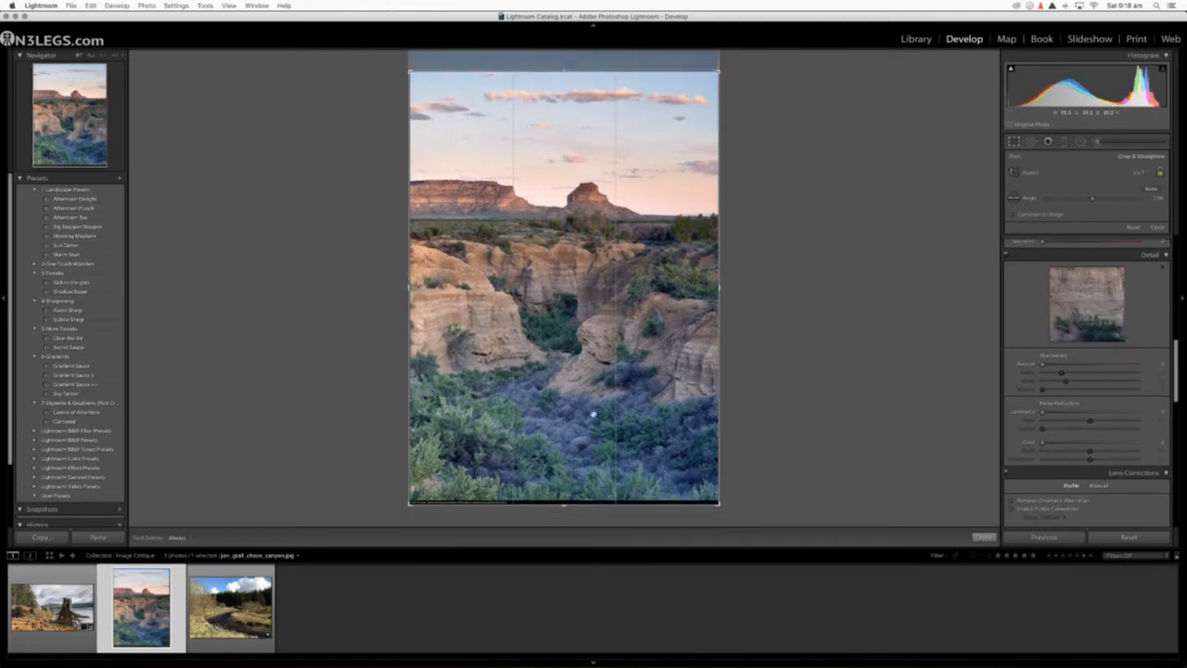
drag(563, 502, 563, 403)
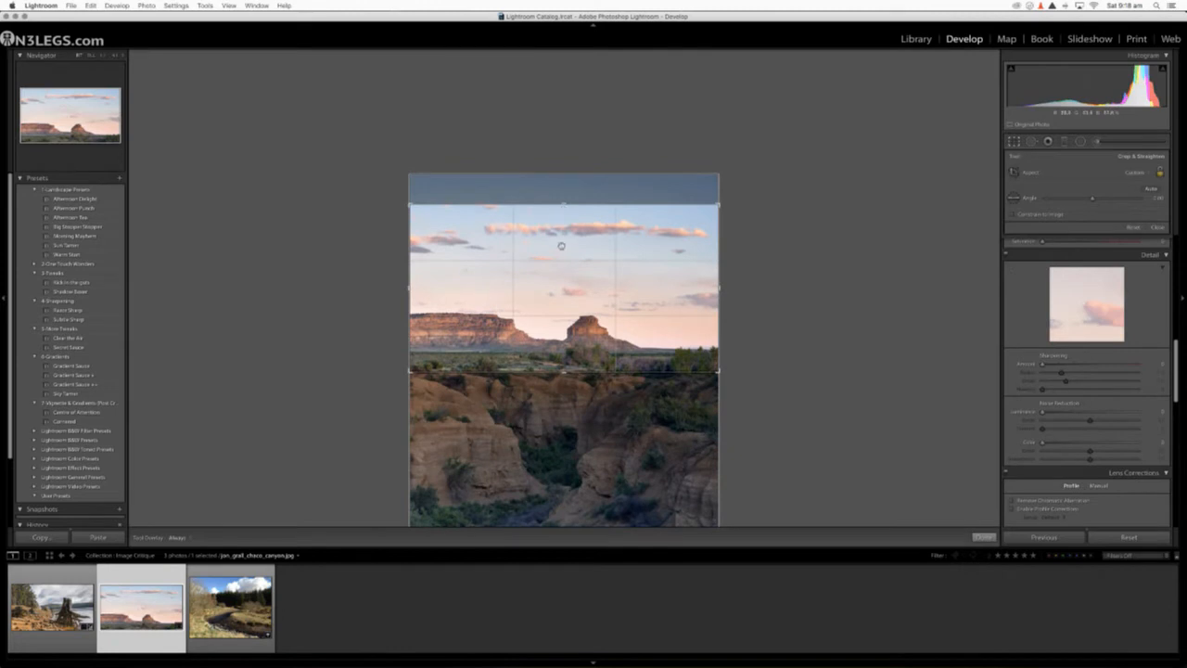
drag(561, 263, 564, 179)
key(Return)
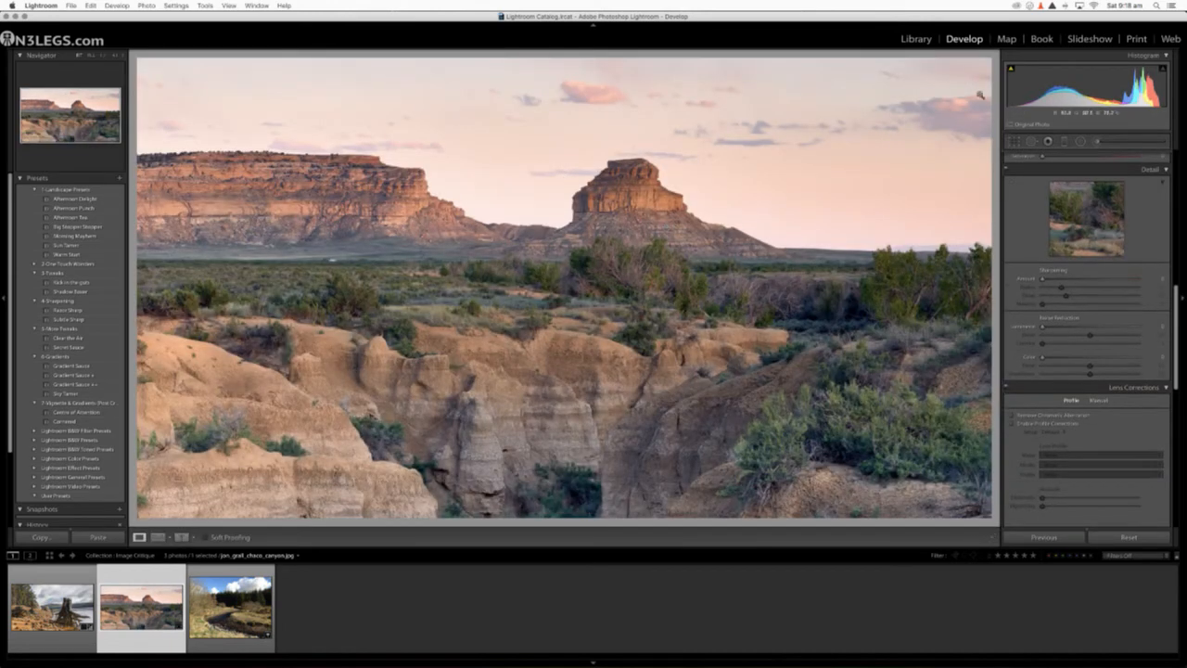
Step: Crop the canyon photo tighter along its right and lower edges, and compare the result with the before version
click(1014, 142)
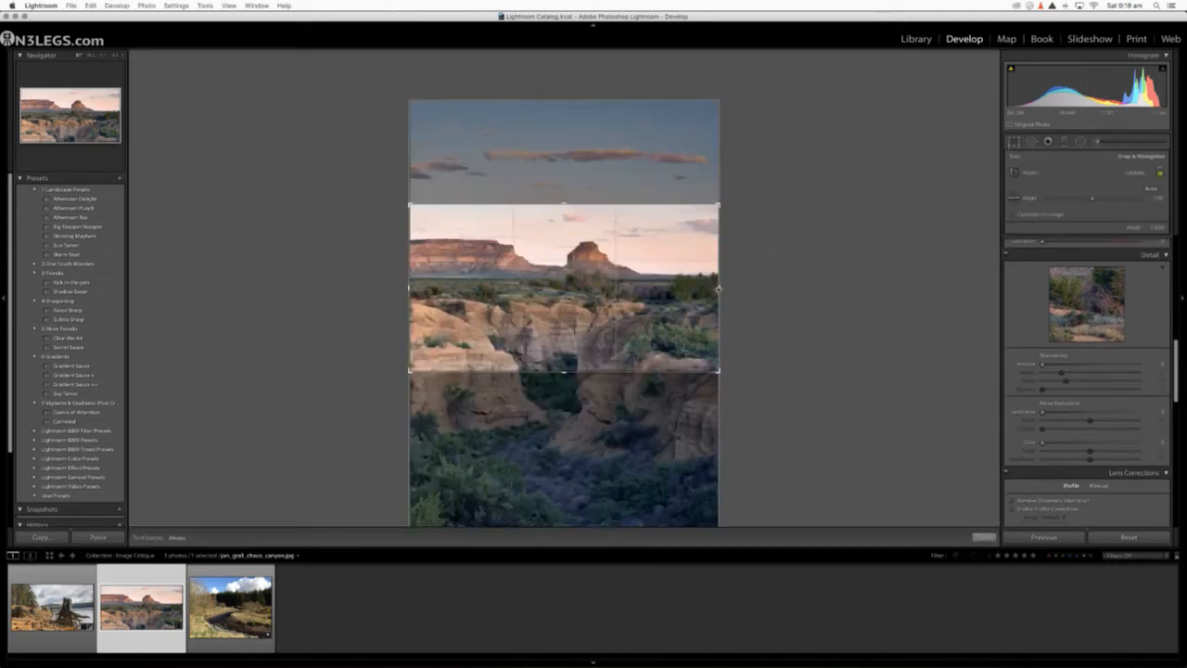
drag(718, 289, 703, 288)
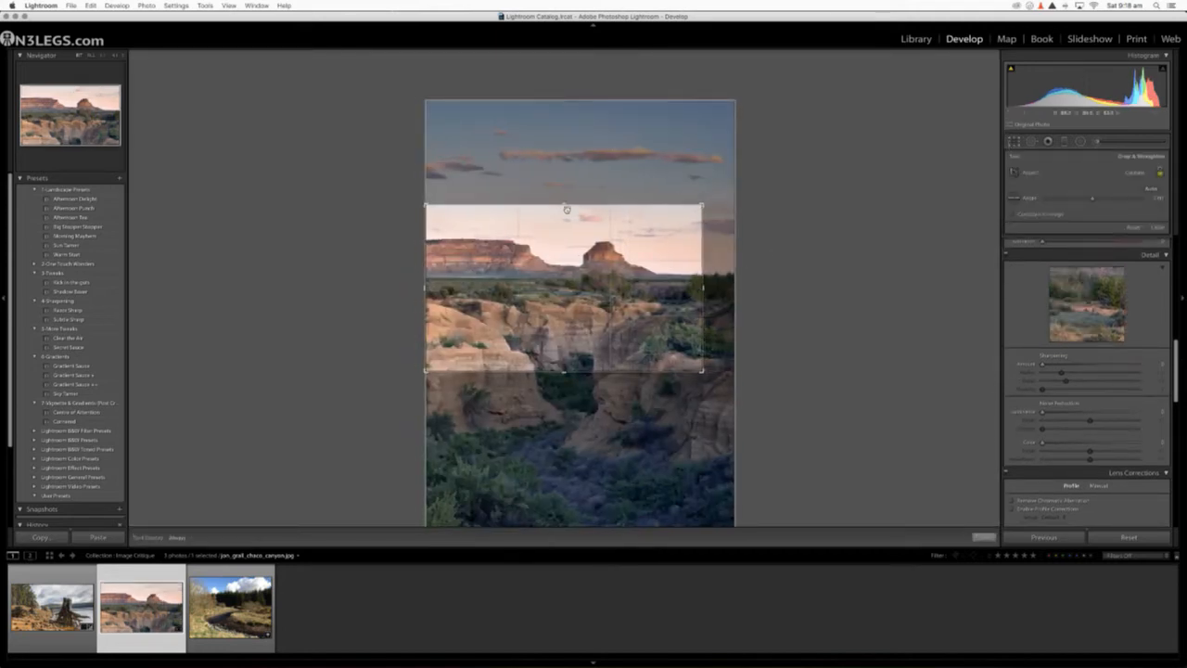
drag(565, 370, 565, 349)
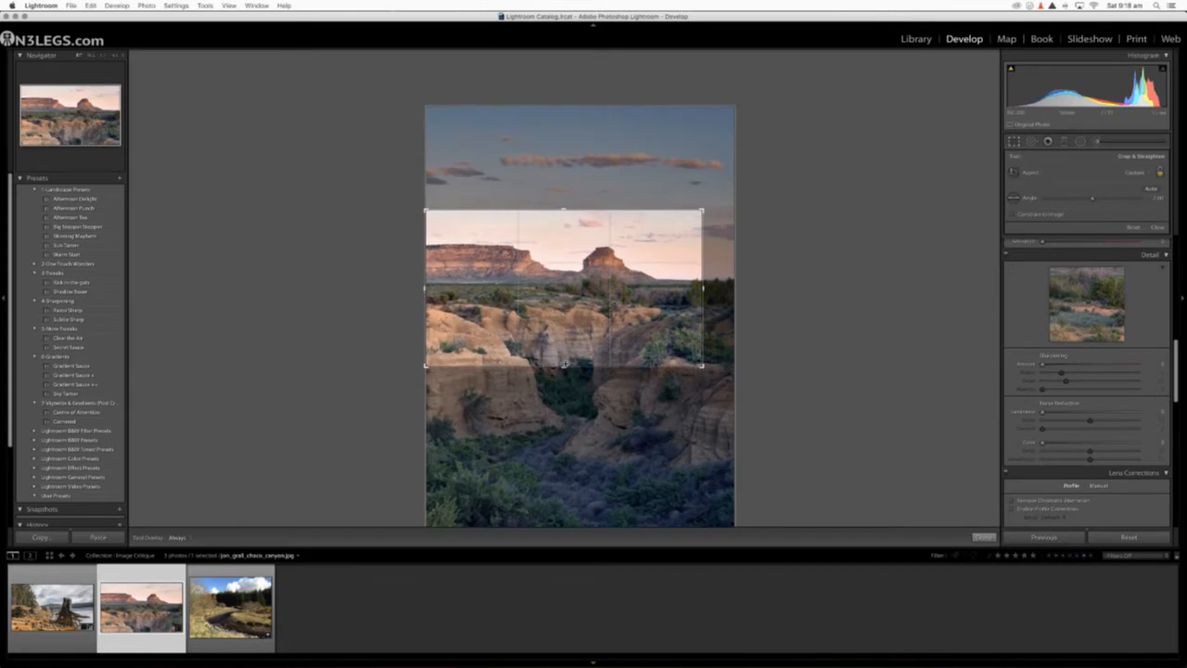
drag(703, 291, 699, 291)
key(Return)
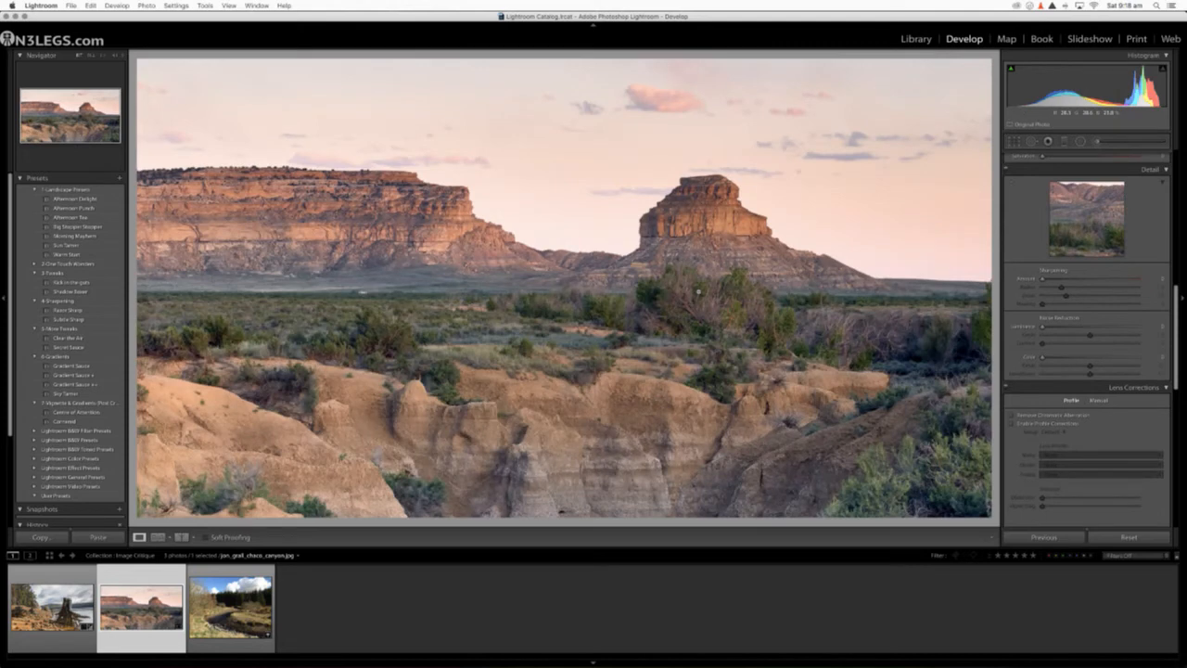
key(backslash)
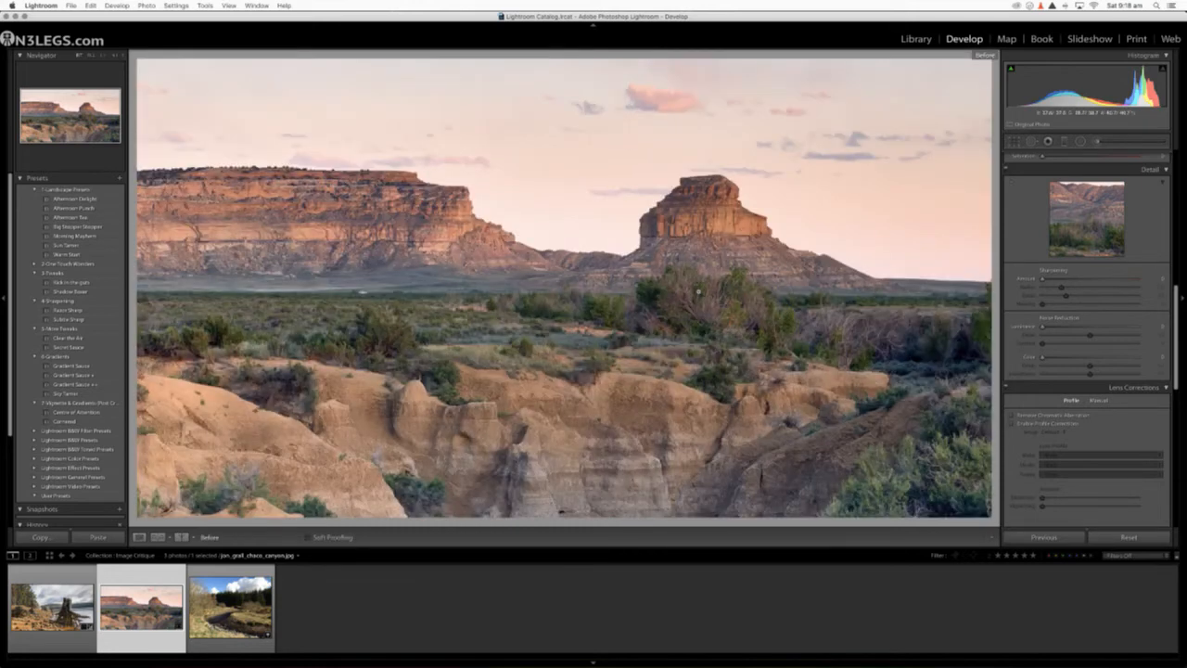
key(backslash)
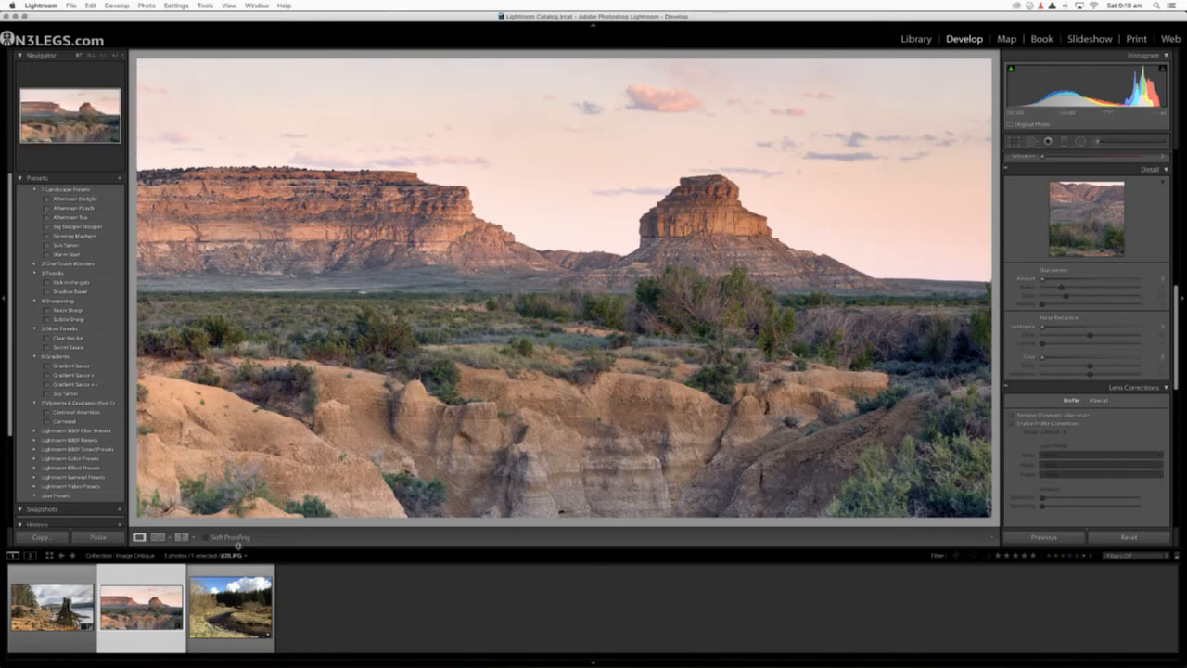
Step: Try extending the crop upward to take in the full sky, and reset the crop to the whole frame
click(1014, 142)
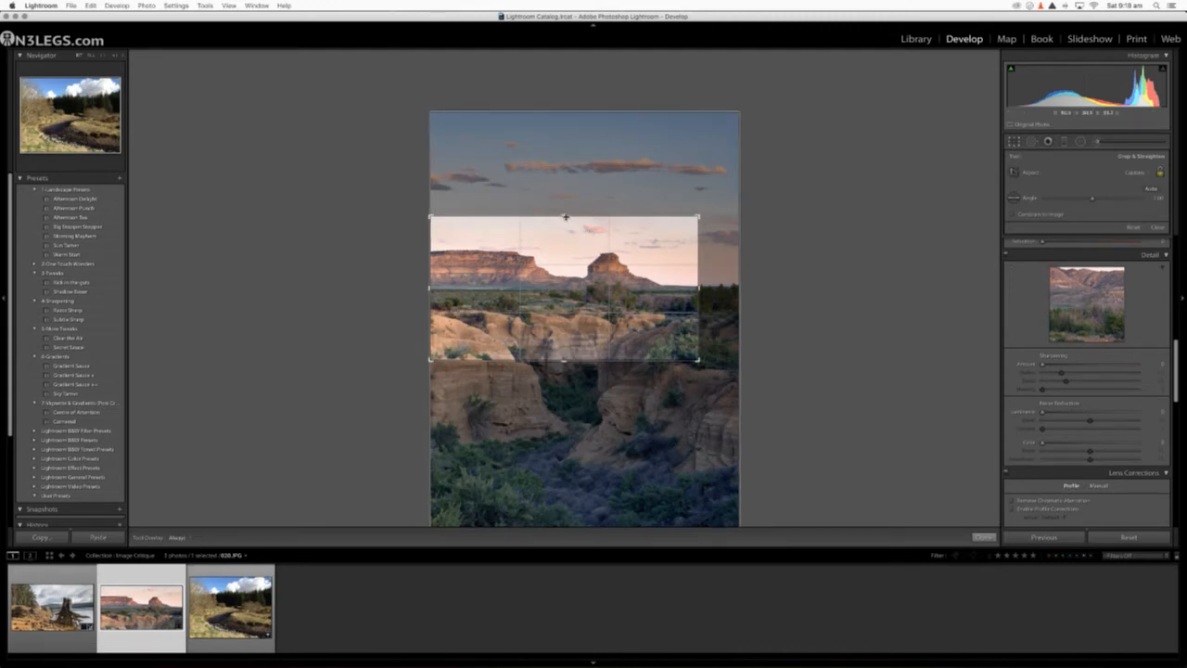
drag(565, 217, 569, 164)
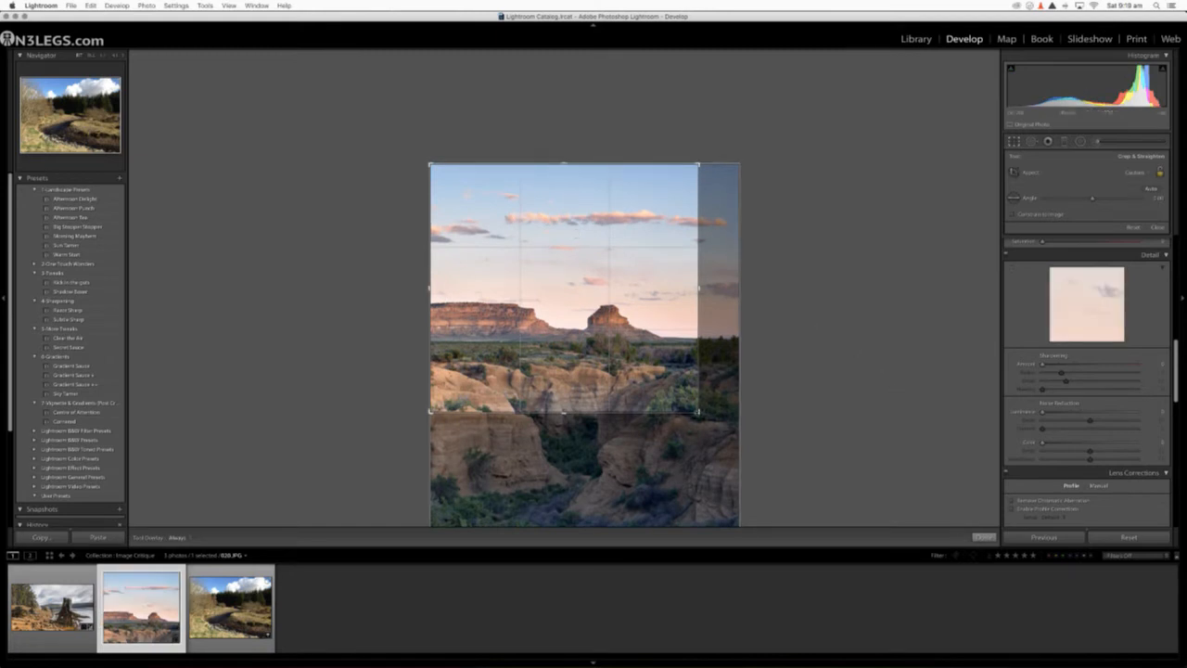
click(1134, 228)
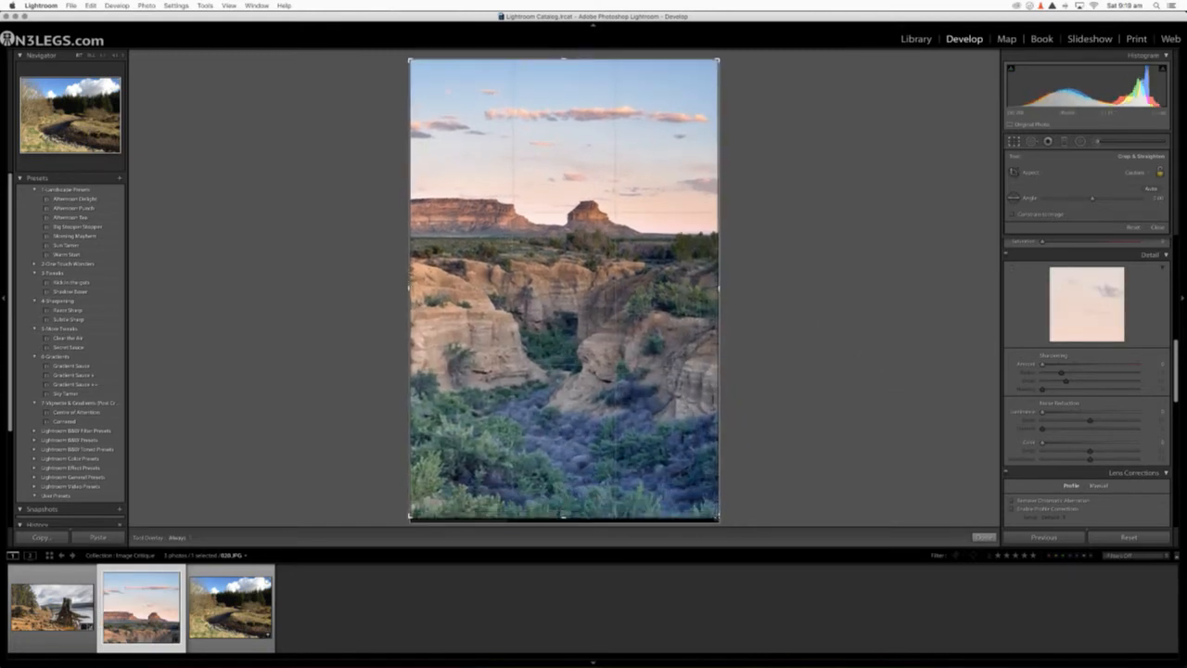
Step: Crop the portrait frame to remove its right side and a thin strip of foreground, and inspect the sky and butte close up
mouse_move(719, 518)
mouse_down()
mouse_move(699, 509)
mouse_move(697, 397)
mouse_move(697, 509)
mouse_up()
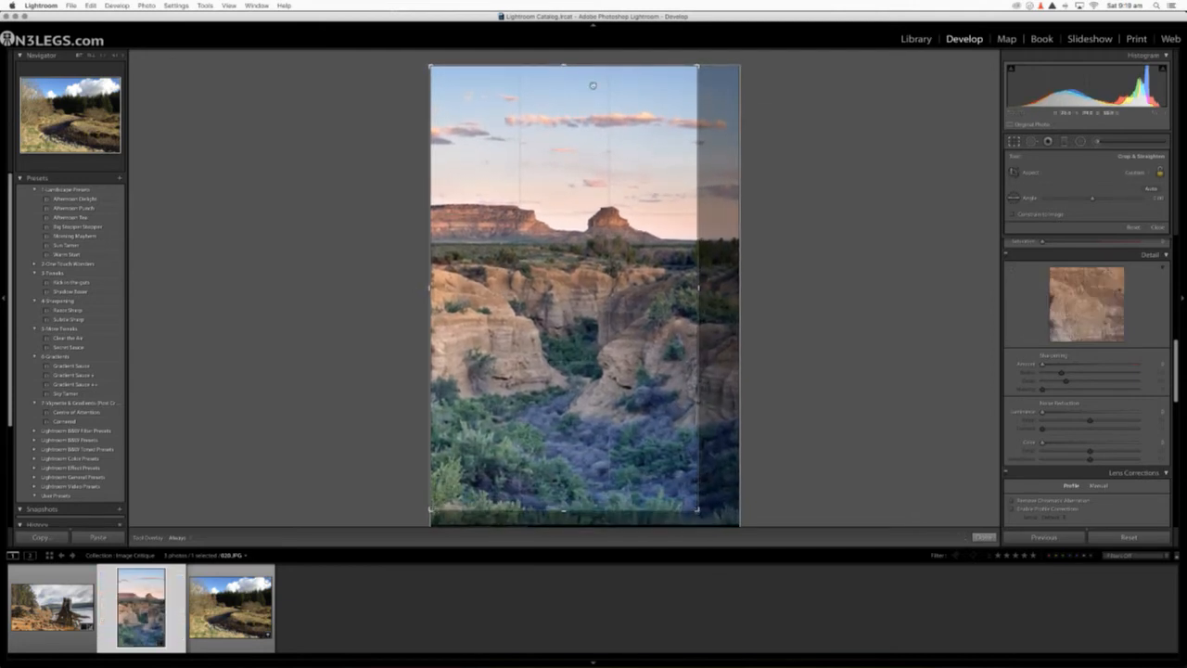
key(Return)
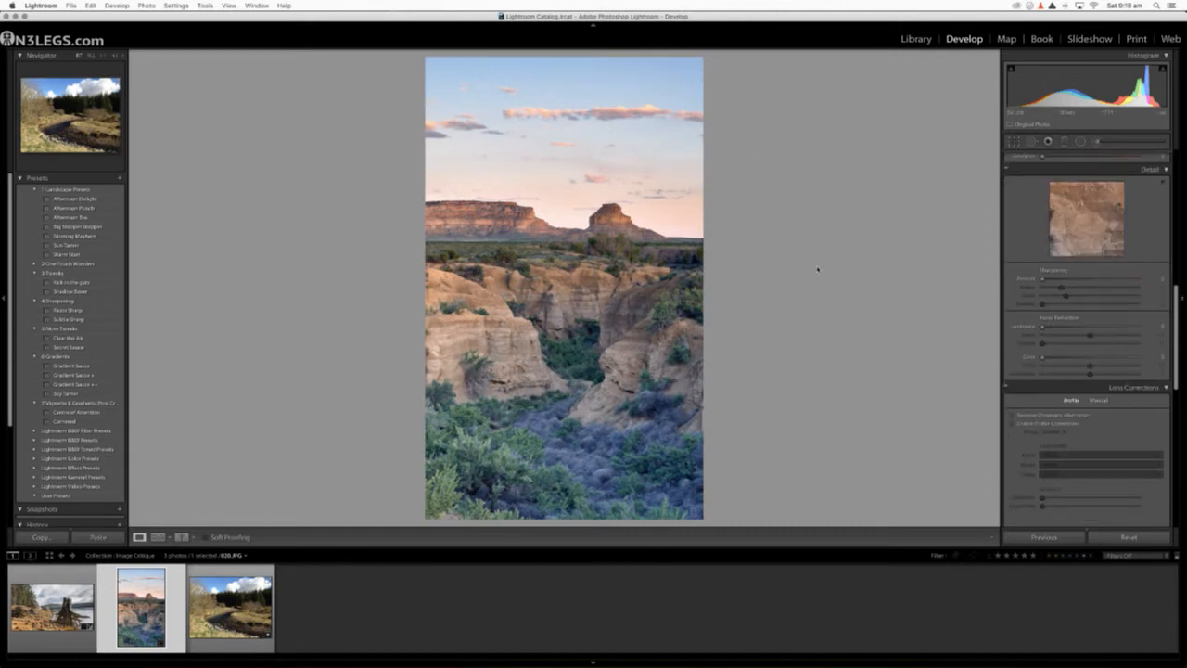
click(562, 80)
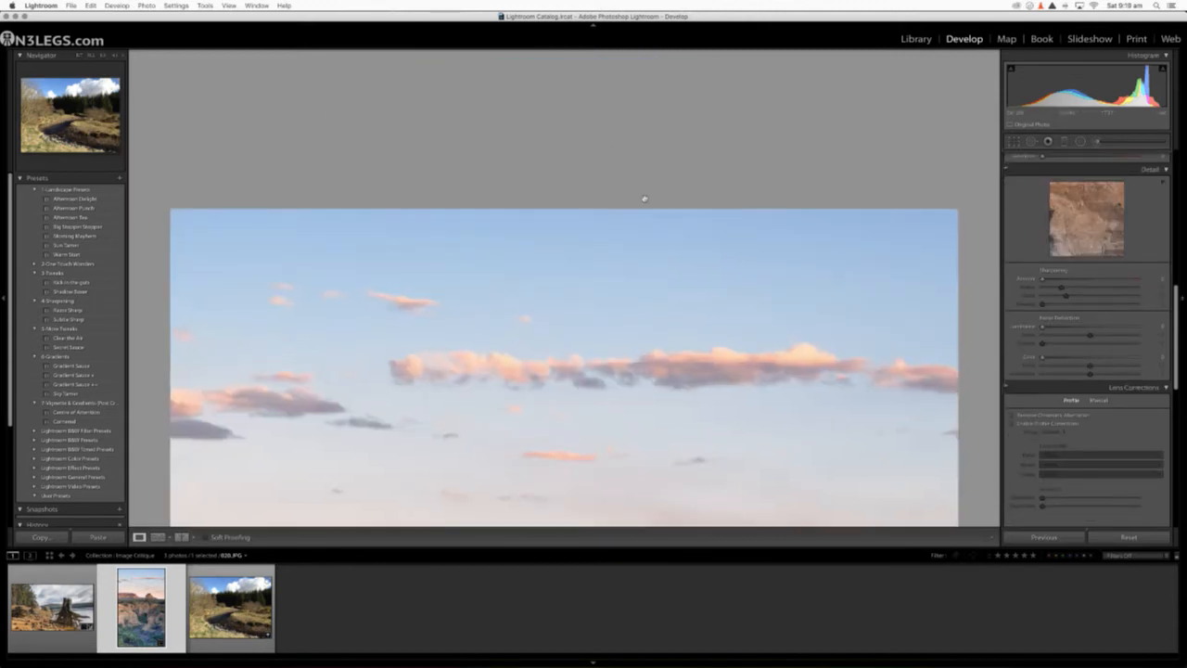
scroll(618, 336, down, 5)
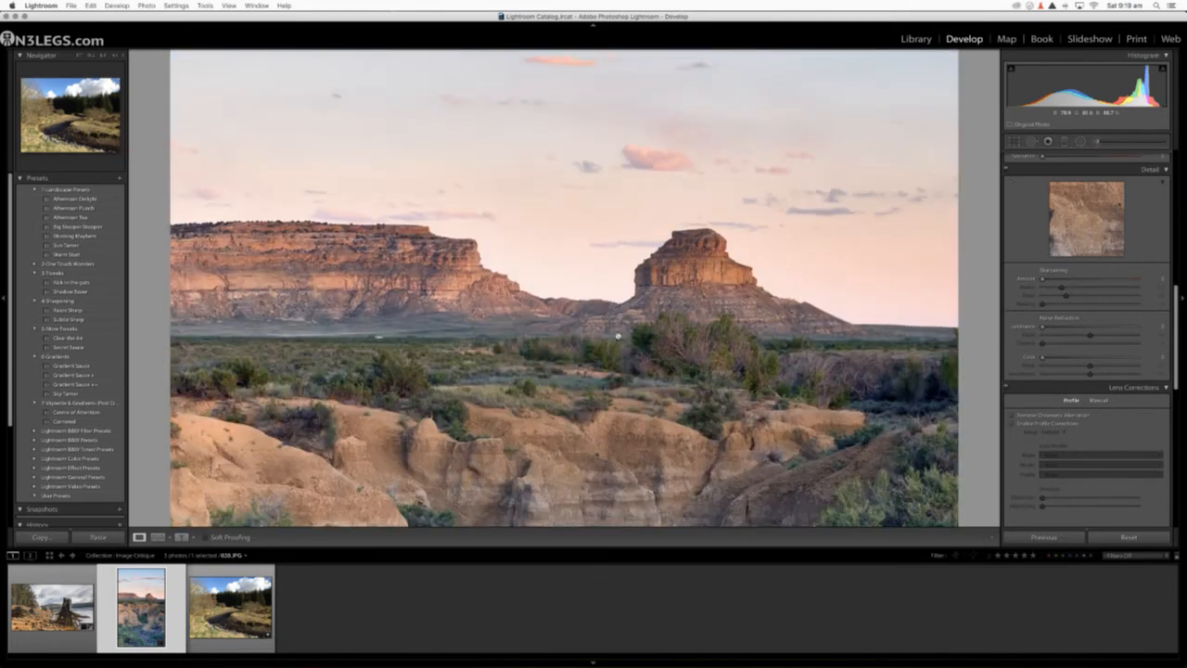
click(627, 300)
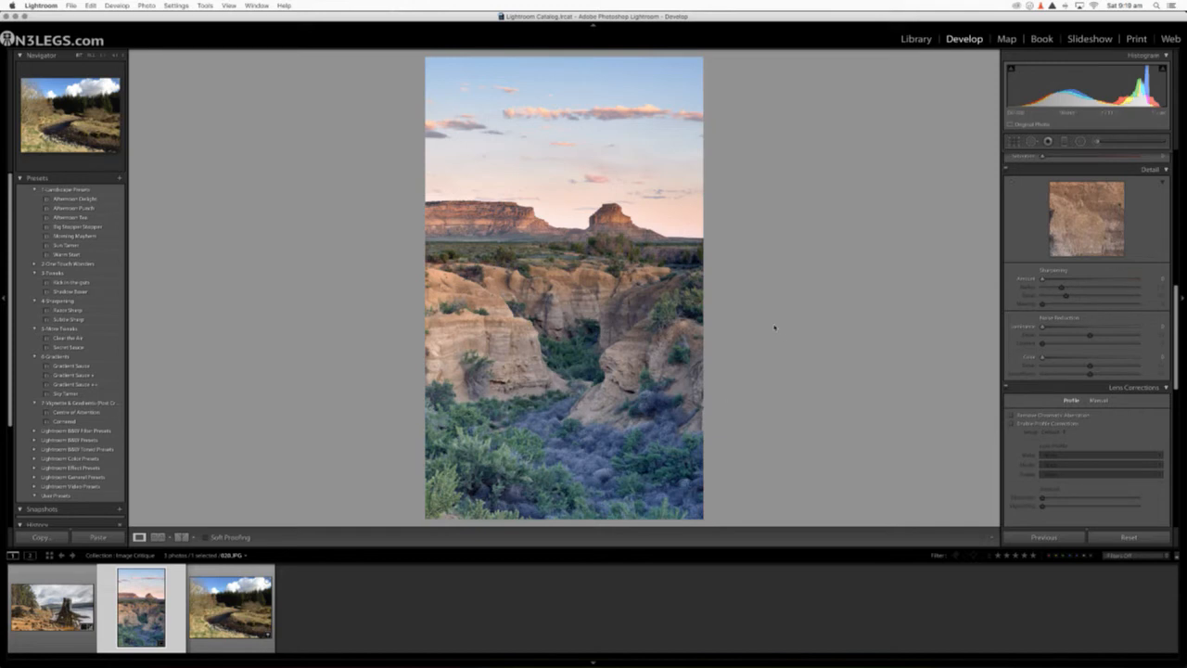
Step: Recrop the canyon photo to a nearly square frame of full sky, mesas and upper canyon rim, trimming a narrow strip off the right side
click(1014, 141)
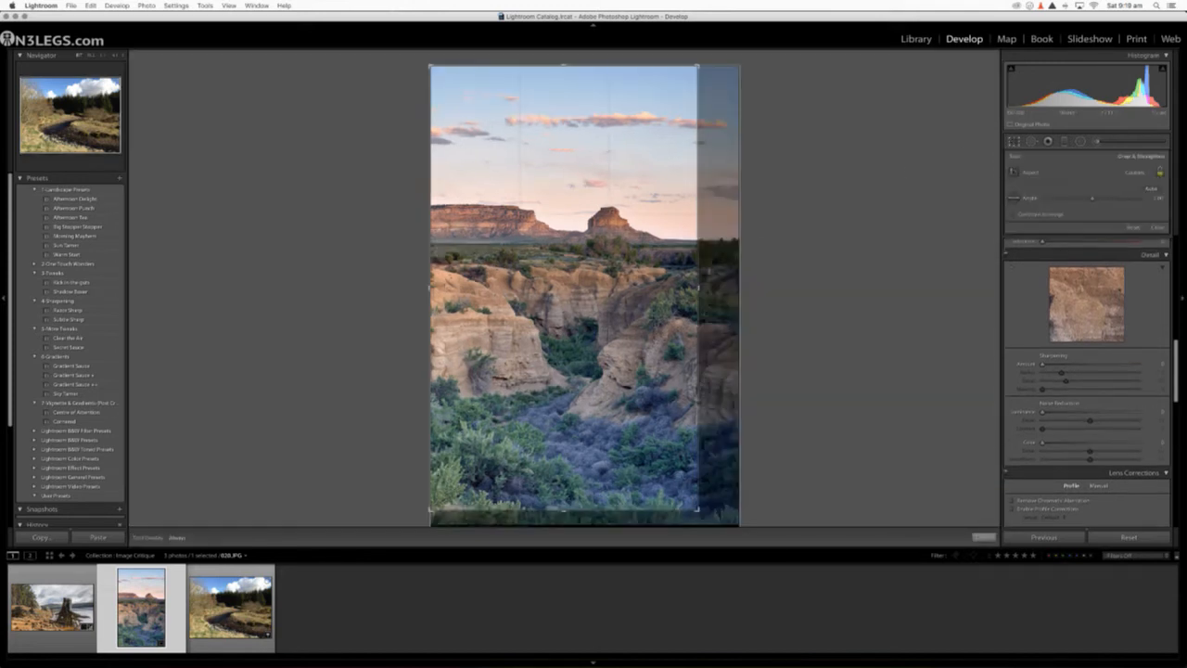
drag(697, 289, 719, 290)
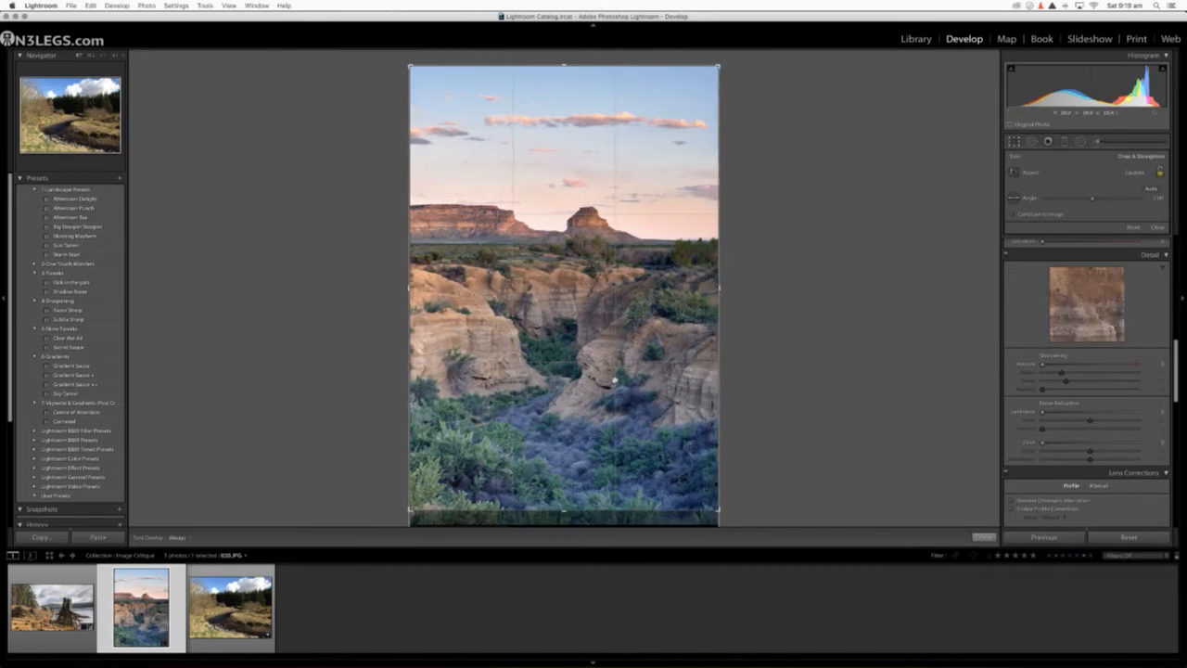
drag(561, 509, 611, 377)
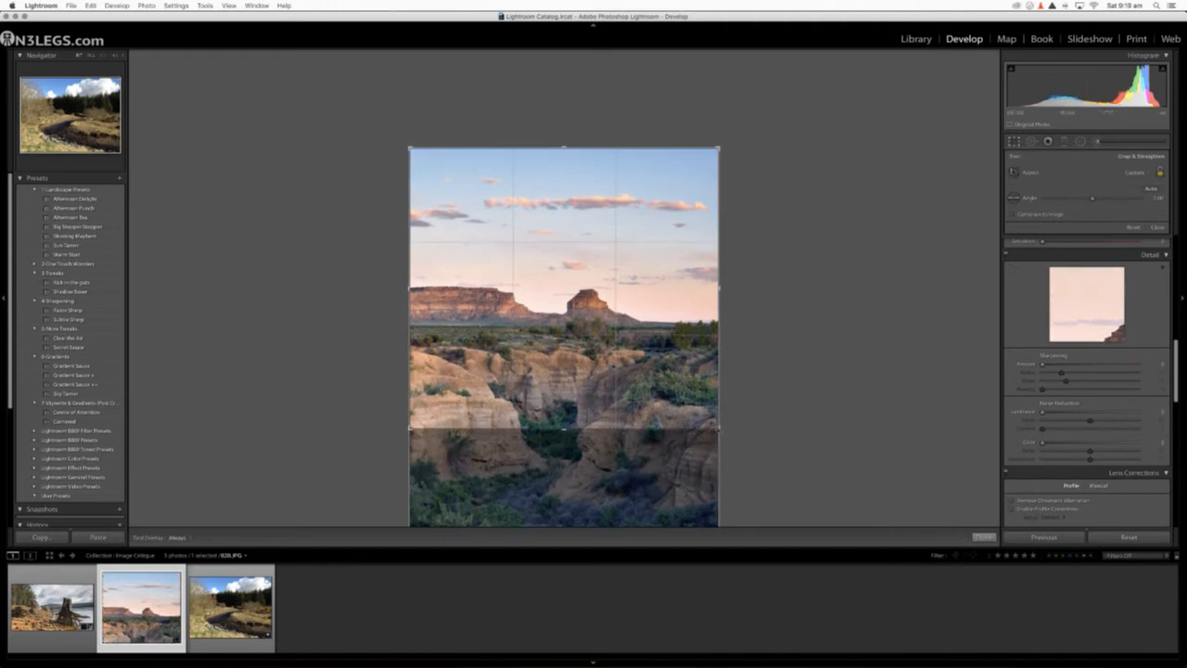
drag(719, 429, 700, 405)
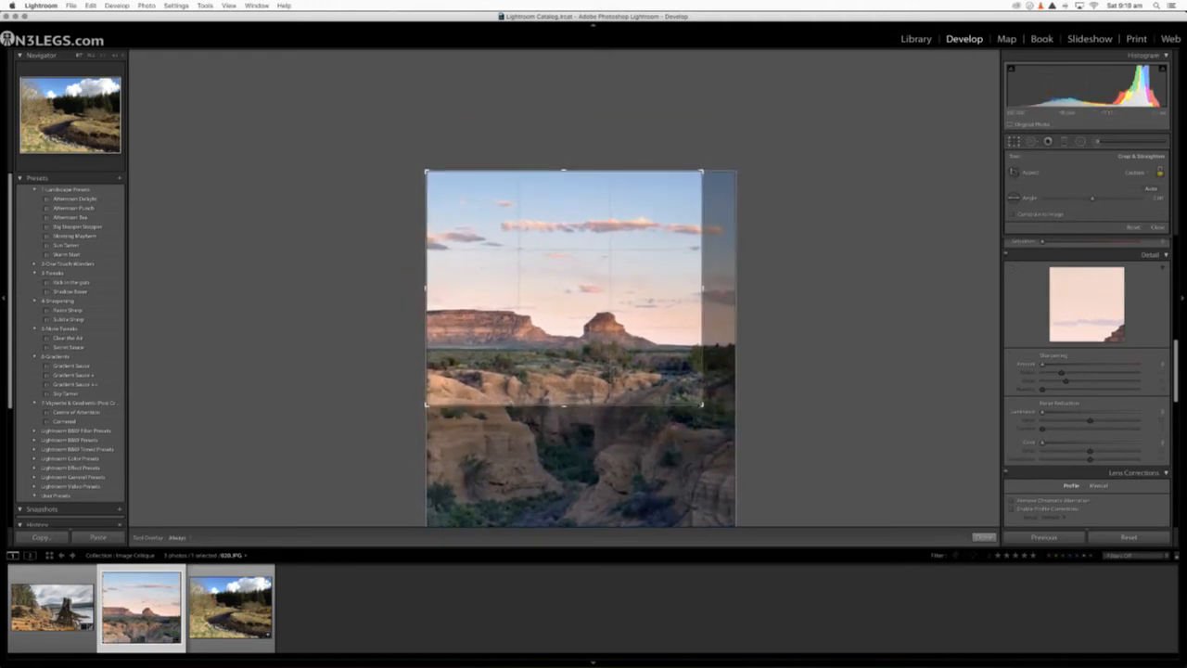
key(Return)
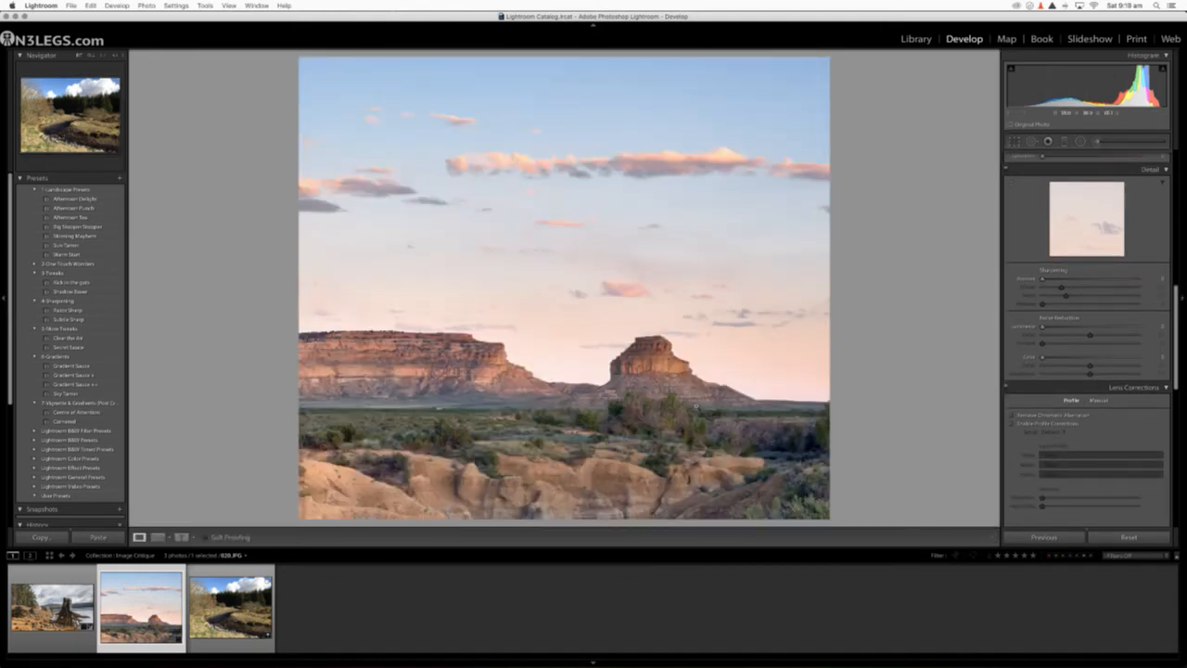
Step: Narrow the crop to a panoramic strip, cutting the upper sky to just above the butte and the lower canyon to the rim
click(1014, 143)
drag(563, 171, 559, 225)
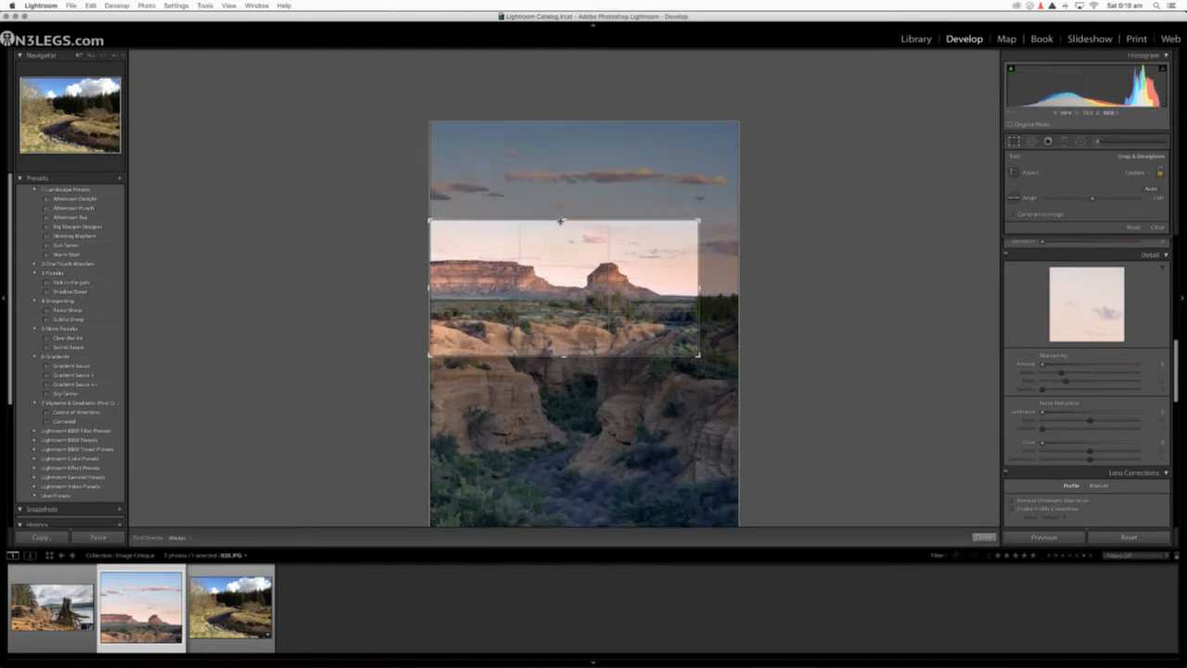
key(Return)
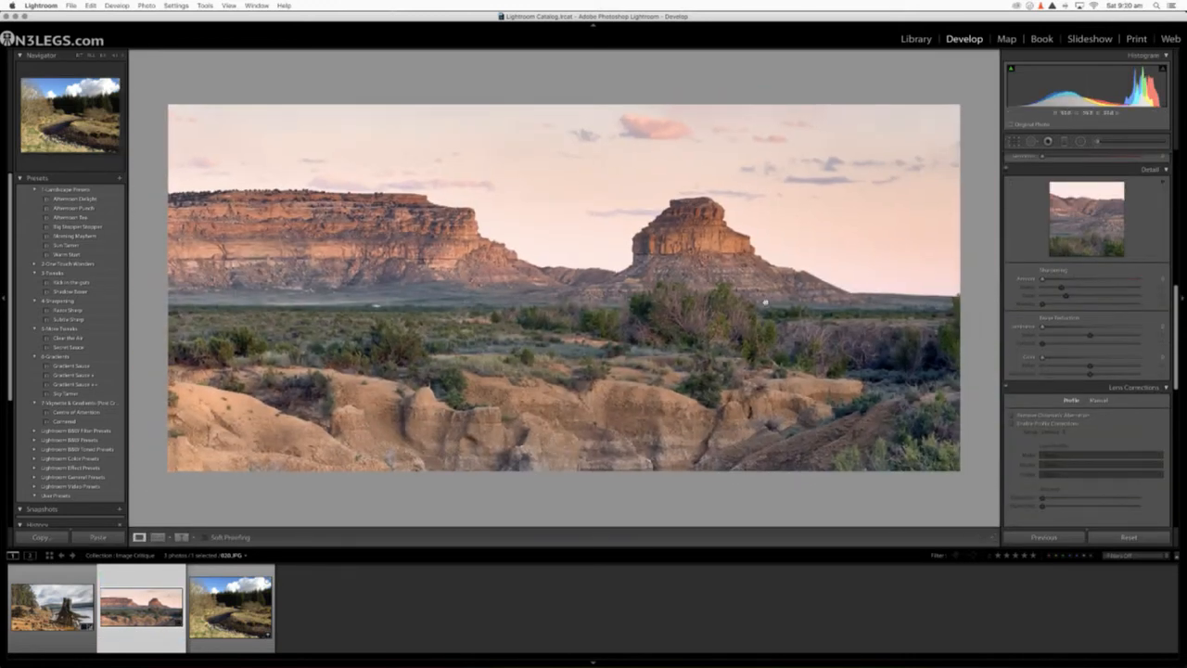
click(1016, 141)
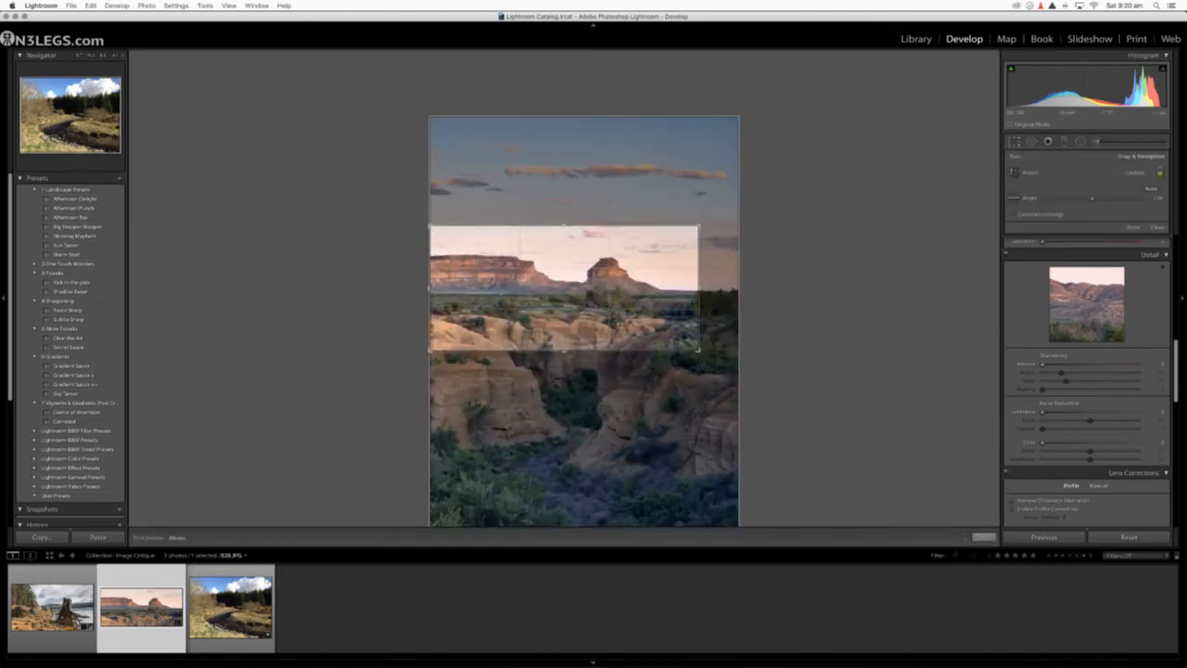
mouse_move(565, 350)
mouse_down()
mouse_move(569, 333)
mouse_move(564, 348)
mouse_up()
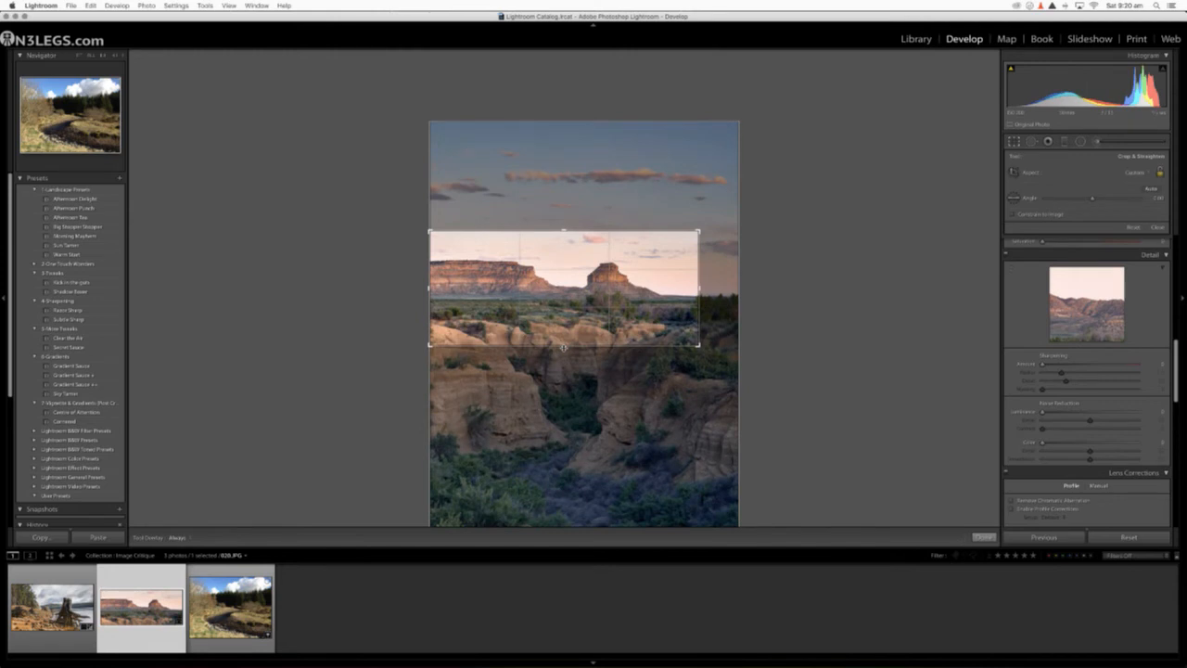
drag(565, 233, 565, 235)
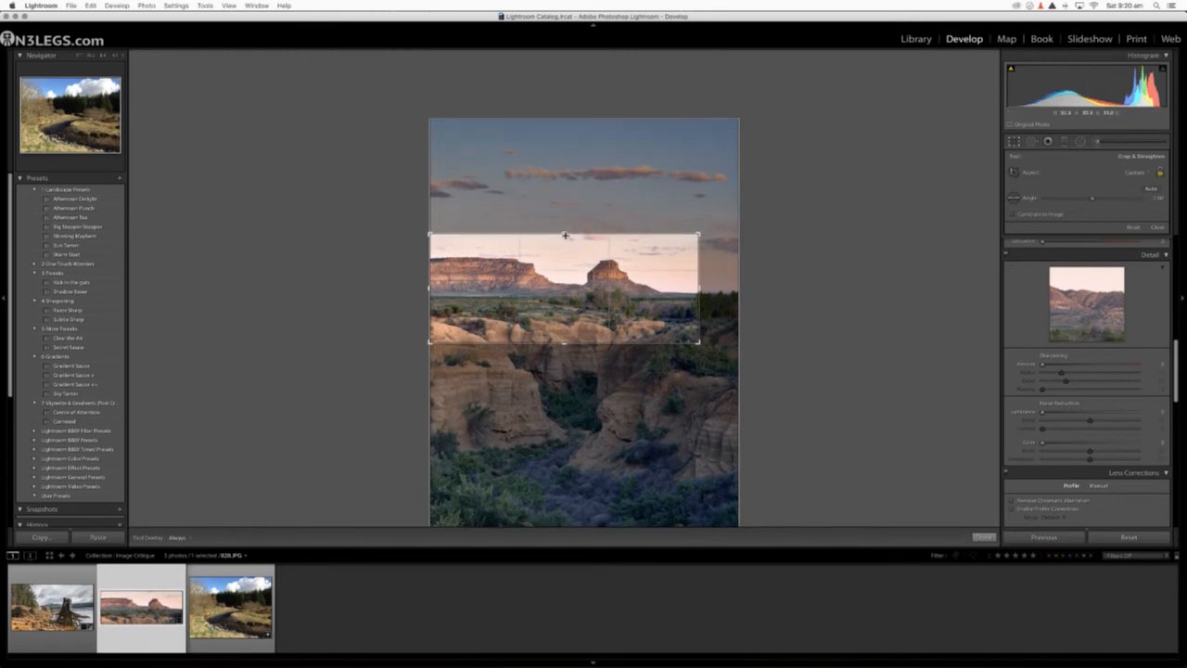
key(Return)
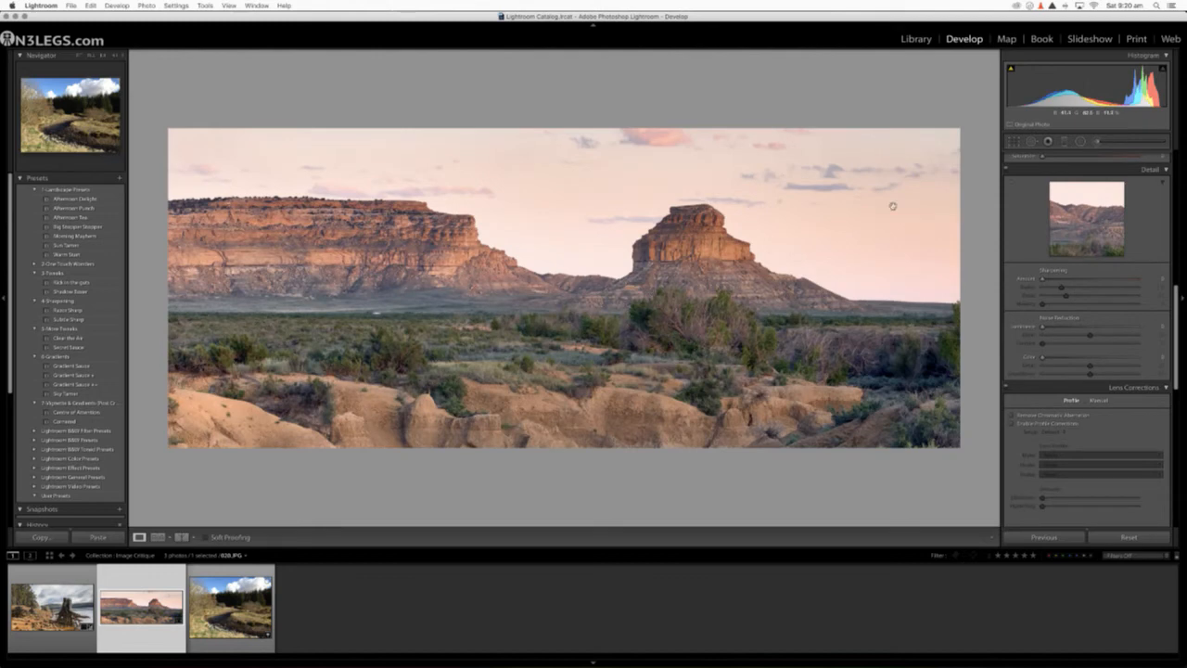
Step: Extend the crop's lower edge to bring the upper canyon walls back into the panoramic frame
key(r)
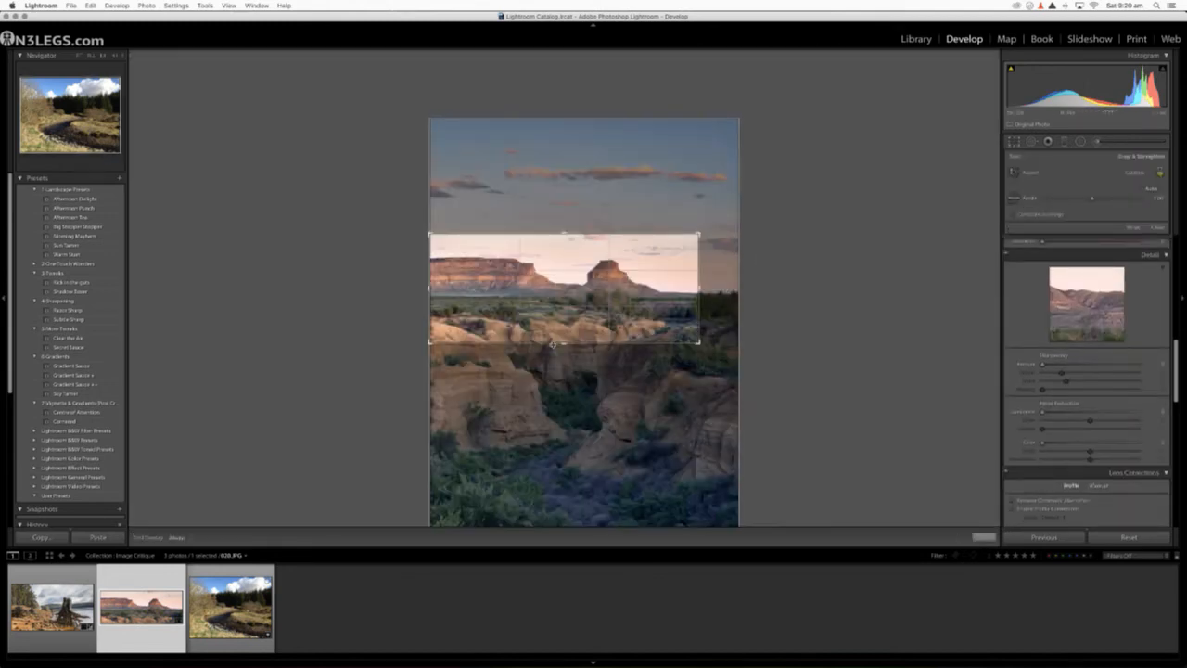
drag(554, 345, 560, 361)
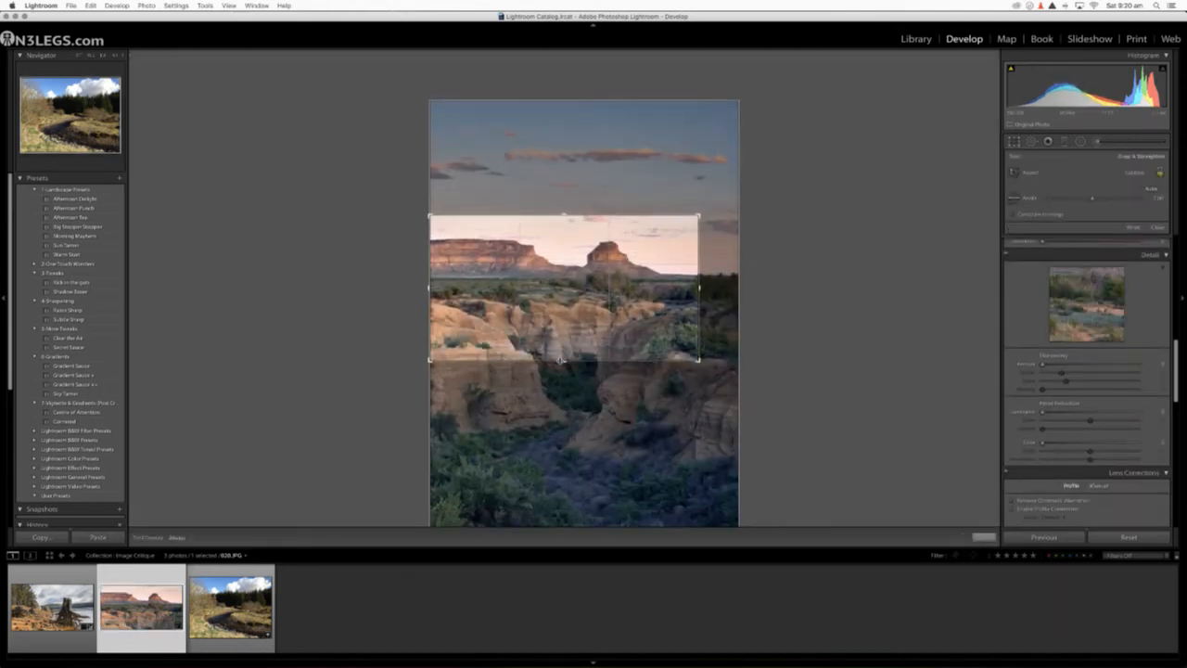
key(Return)
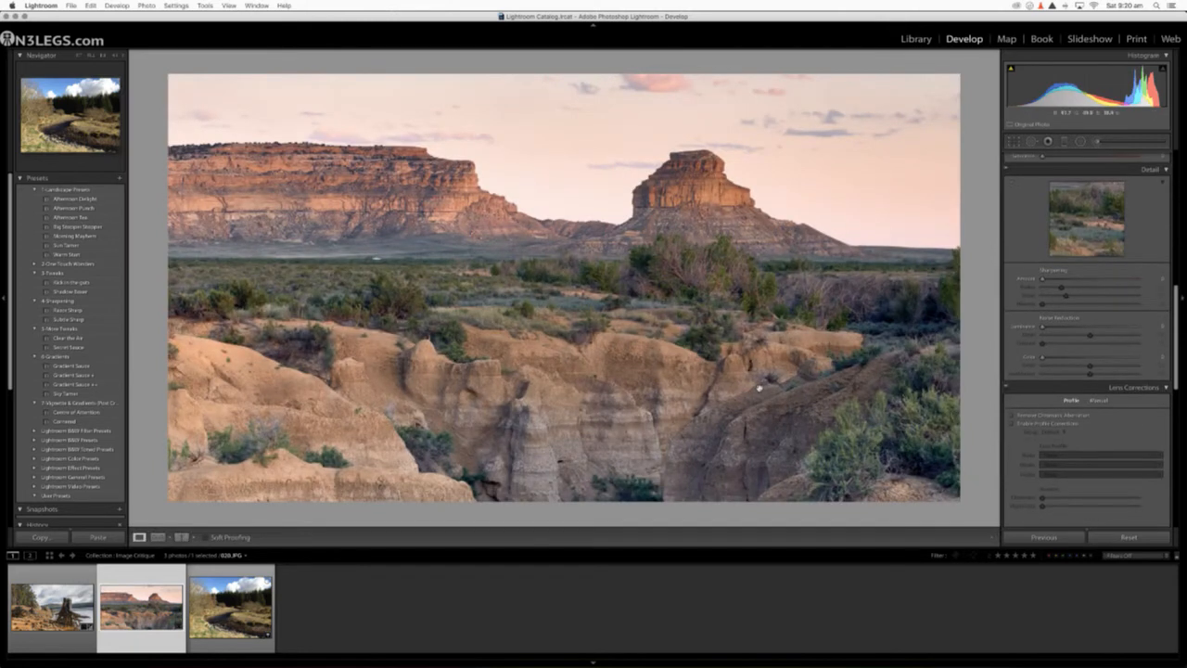
Step: Check the cropped photo in the Library module, and slightly adjust its white balance temperature in Develop
scroll(1054, 327, up, 10)
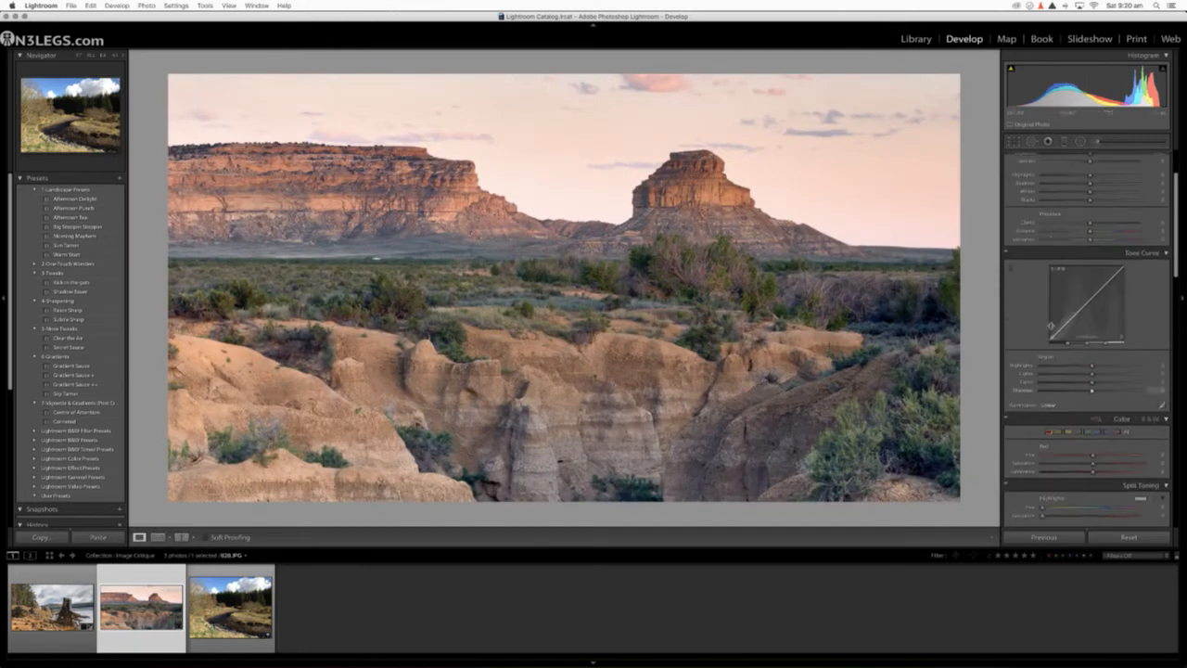
click(920, 43)
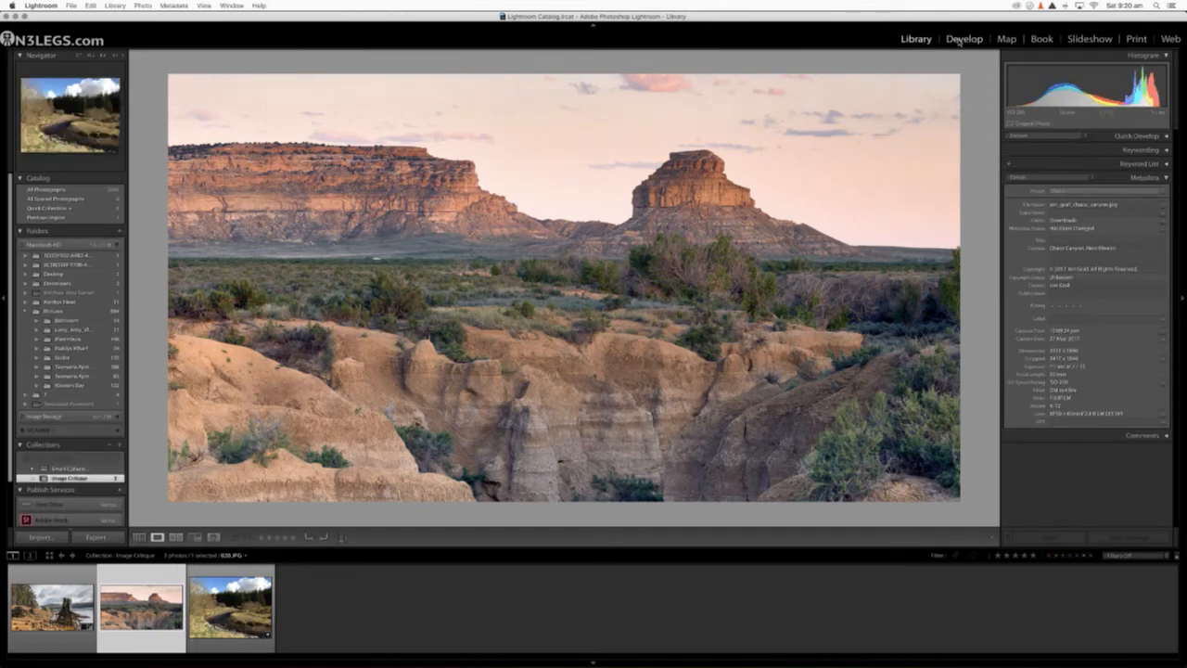
click(962, 40)
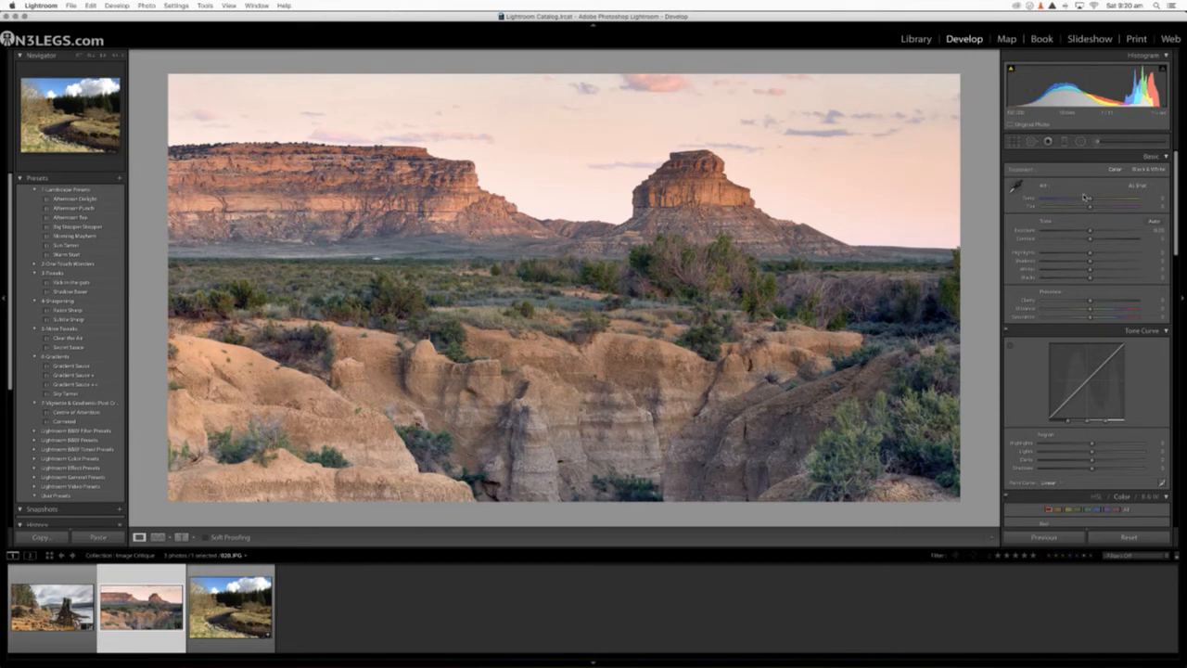
drag(1086, 197, 1090, 202)
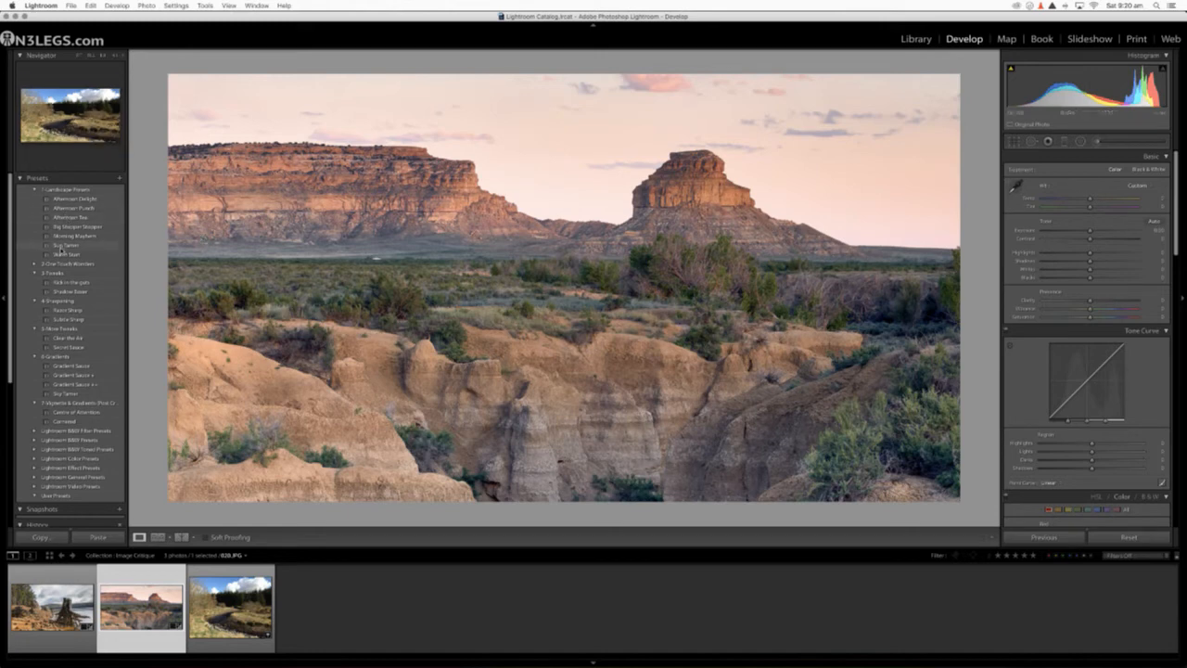
Step: Apply the Gradient Sauce + preset to the canyon photo, followed by the stronger Gradient Sauce ++ preset
scroll(63, 287, down, 3)
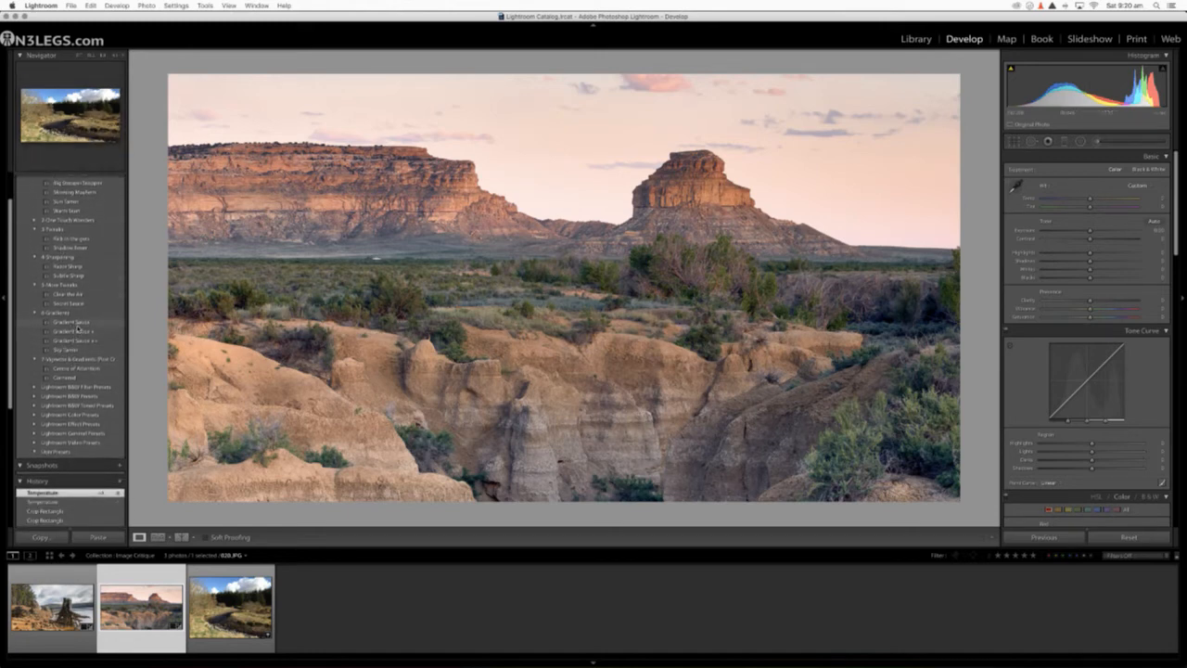
click(76, 331)
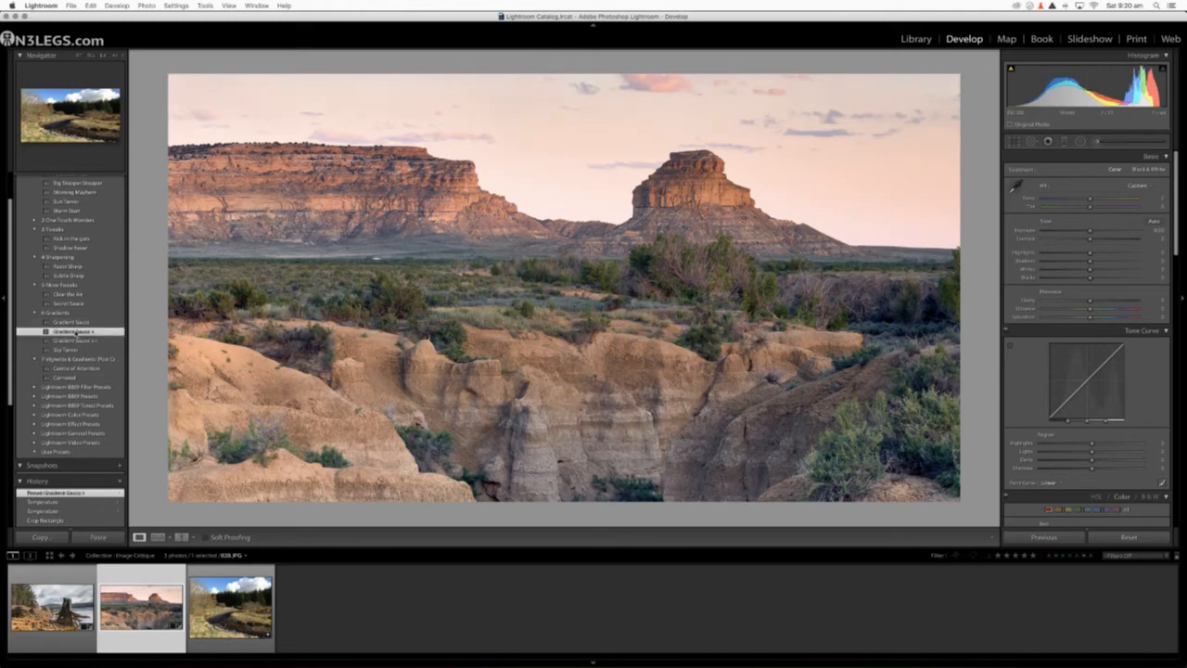
click(74, 341)
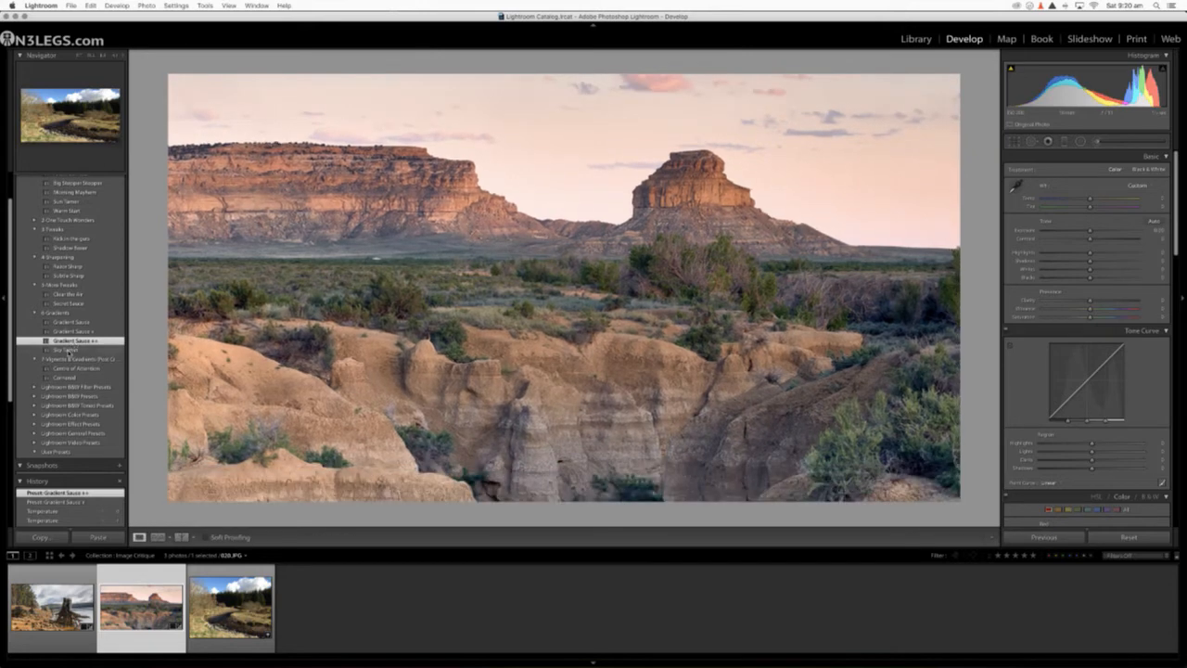
Step: Try the Sky Tamer and Gradient Sauce + presets on the canyon photo, settle on Gradient Sauce ++, and check the crop frame
click(70, 350)
click(70, 333)
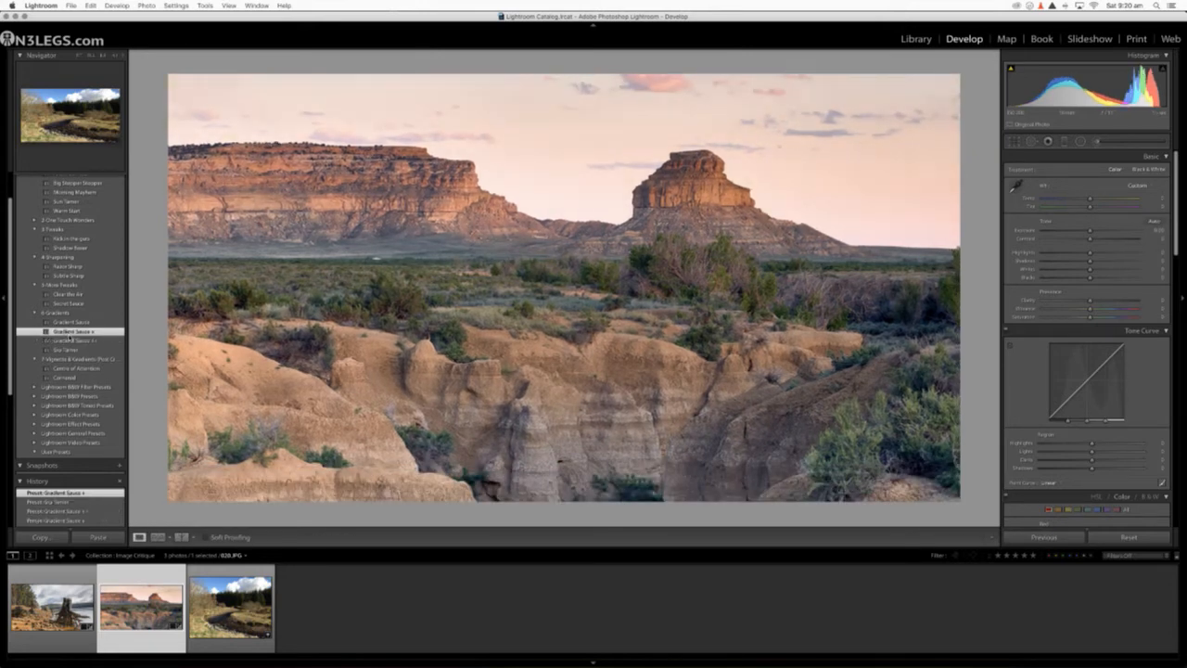
click(69, 340)
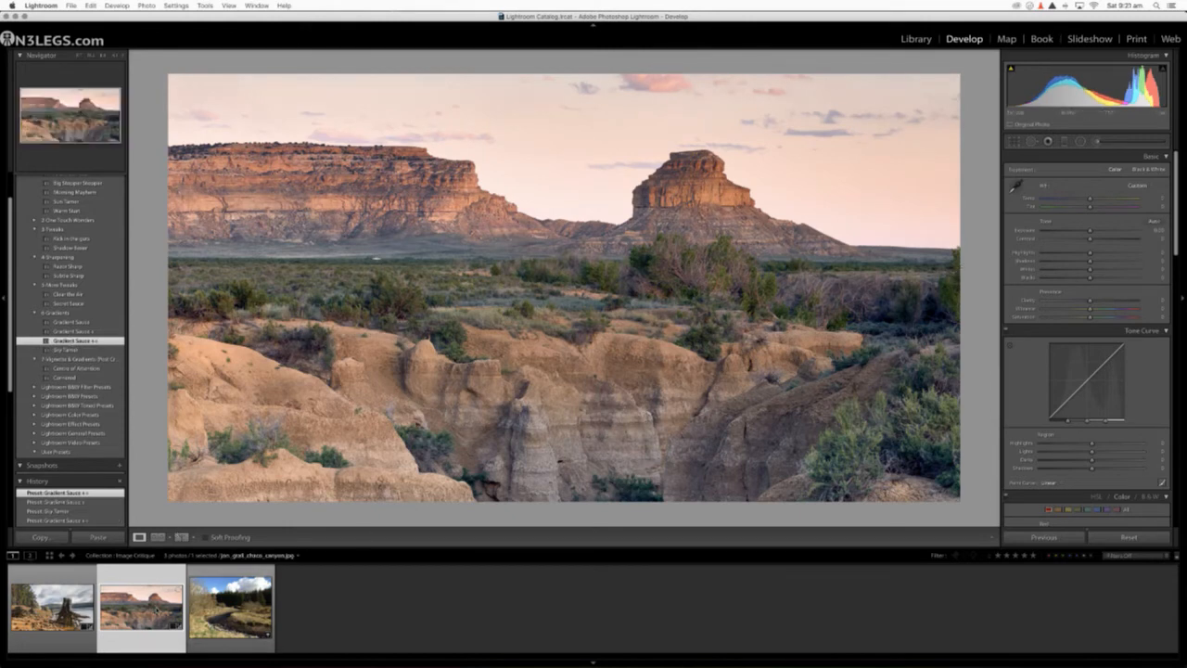
click(1013, 141)
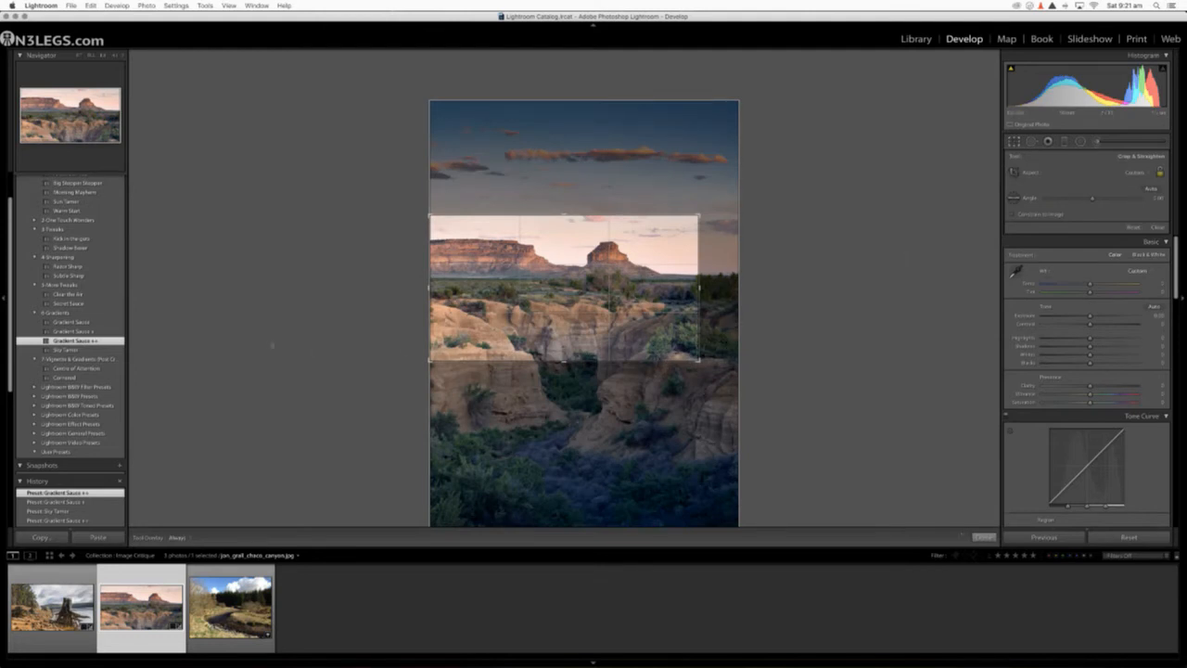
click(1014, 142)
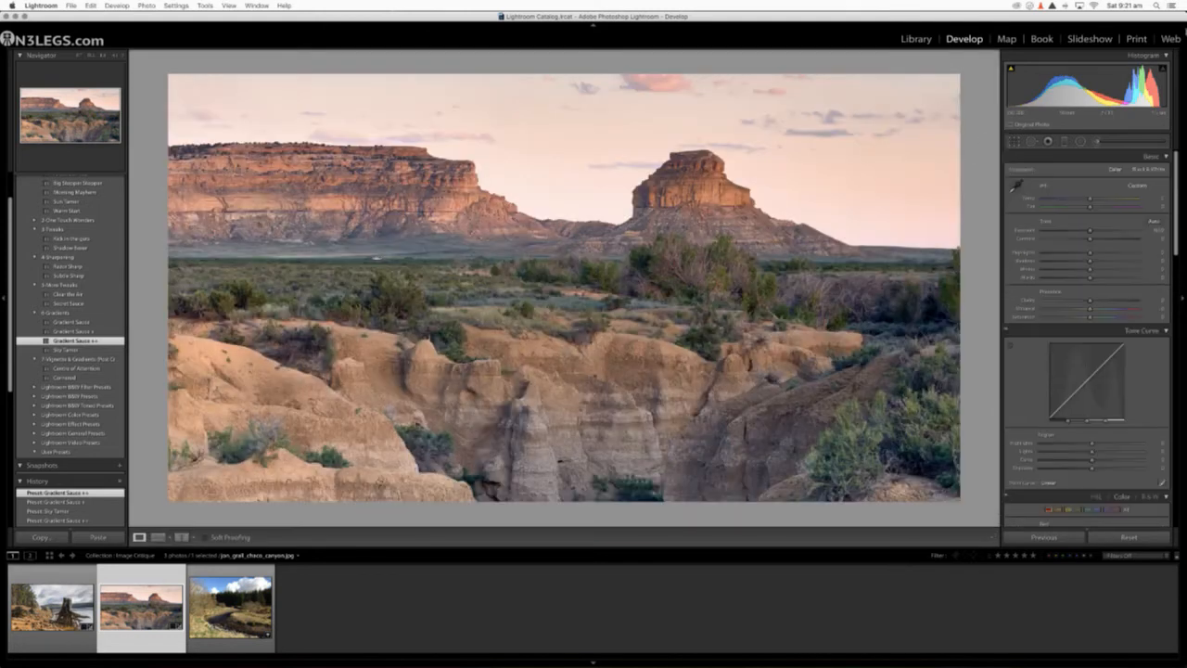
Step: Add a graduated filter down over the canyon sky, with Clarity at zero and Exposure slightly reduced
click(1064, 142)
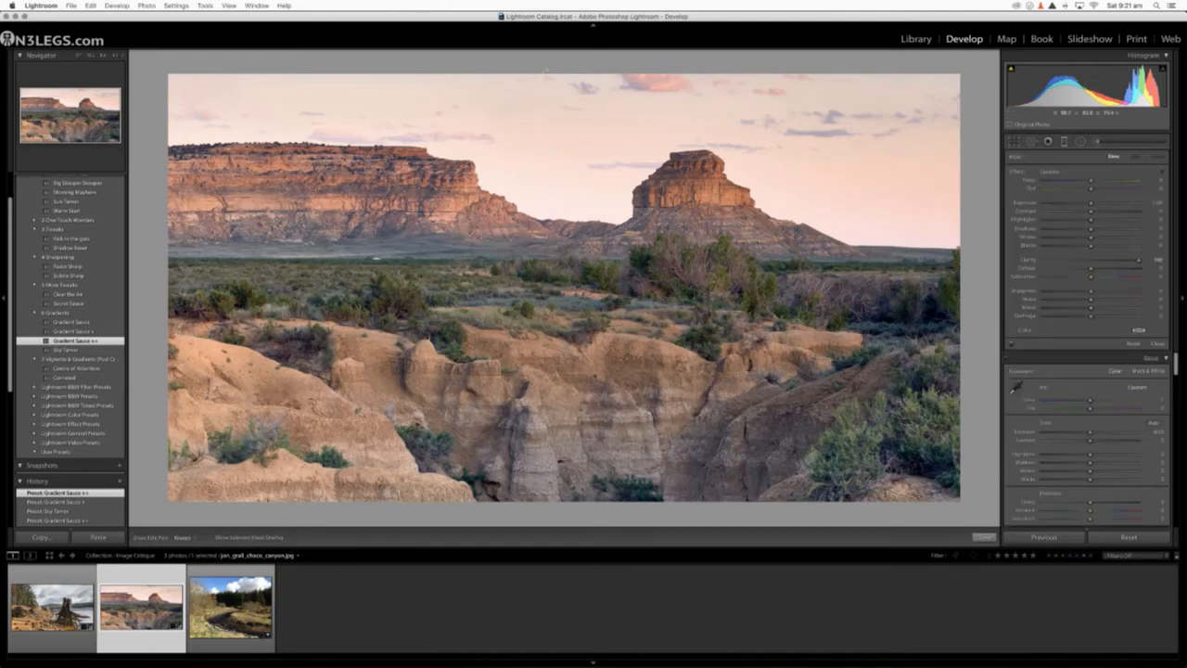
drag(569, 61, 549, 208)
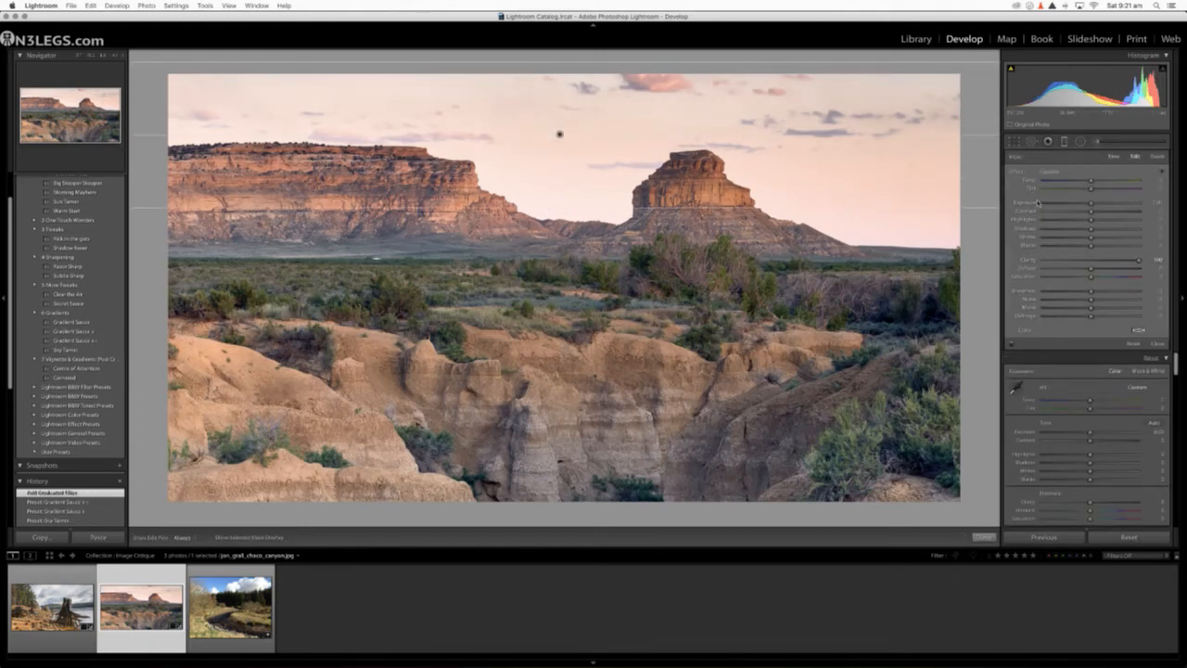
click(1093, 259)
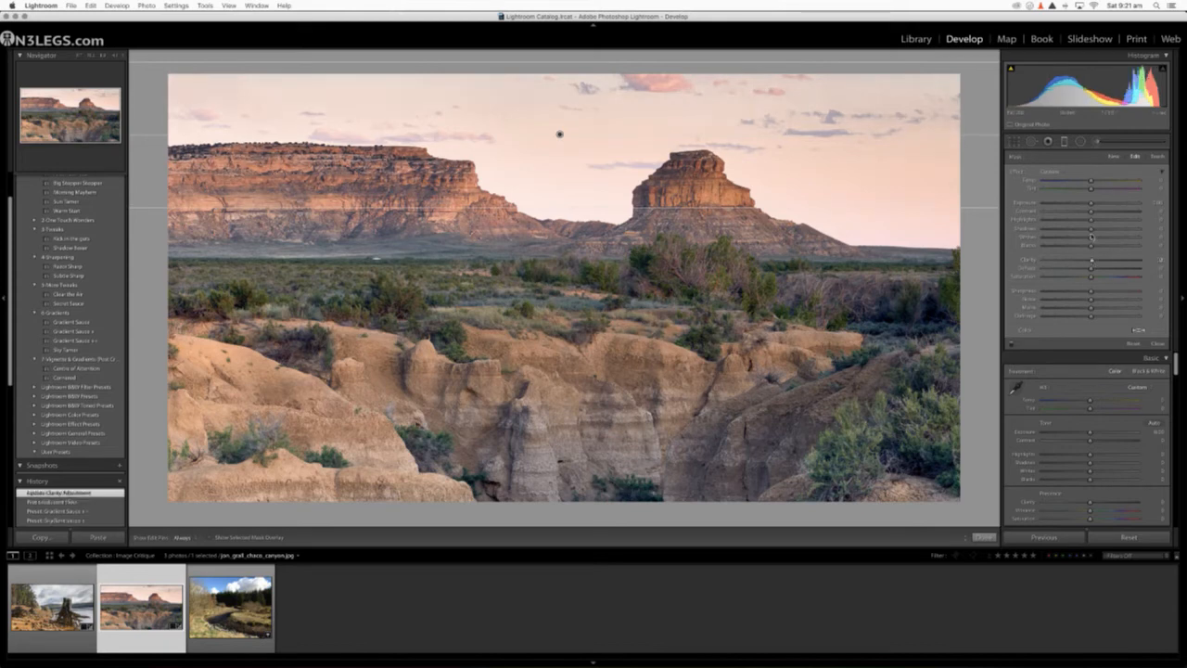
drag(1092, 203, 1085, 205)
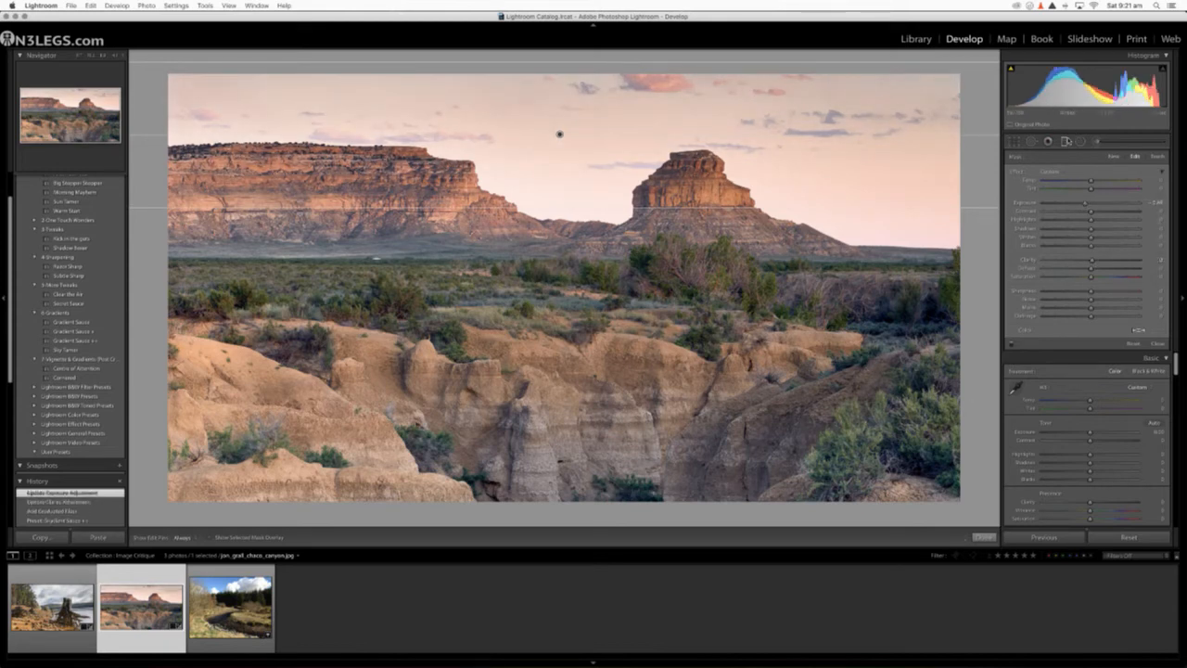
click(1065, 141)
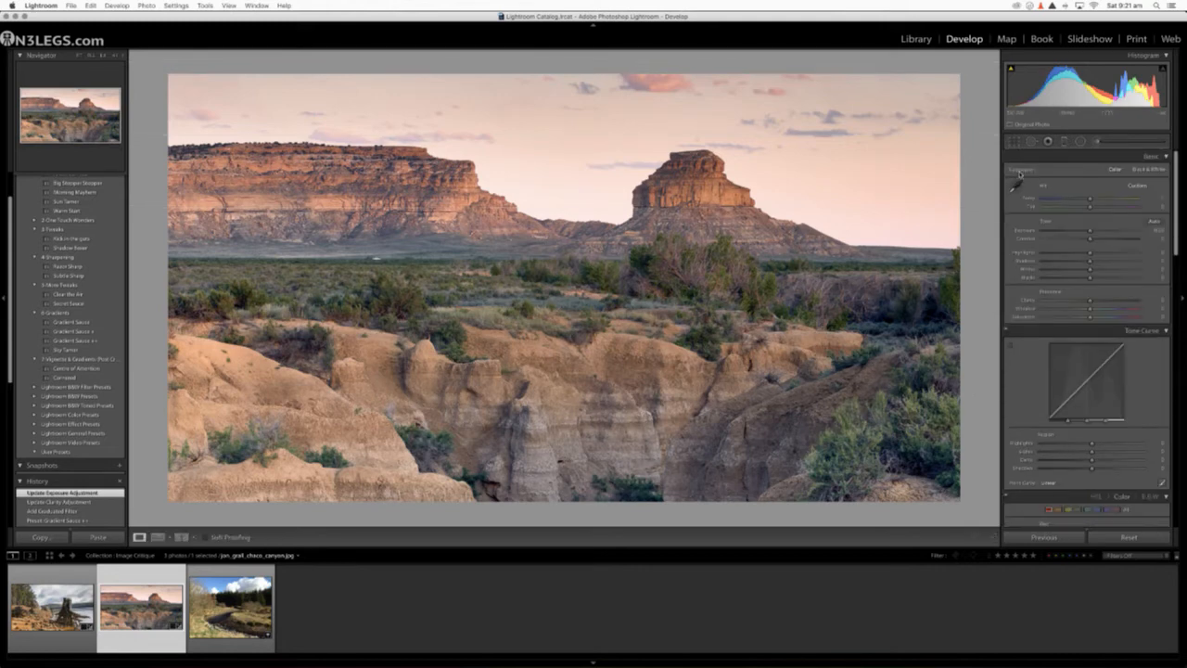
Step: Add a second graduated filter up over the lower canyon walls, with Clarity at zero and Exposure lowered to darken the foreground
click(1065, 141)
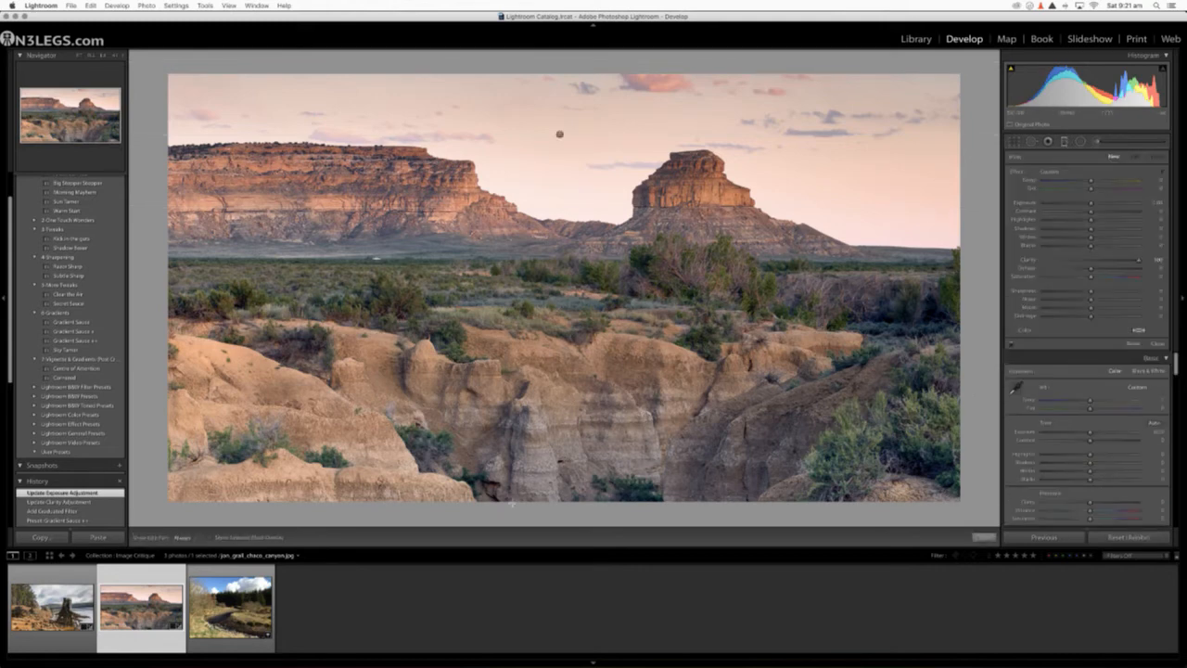
drag(512, 505, 524, 380)
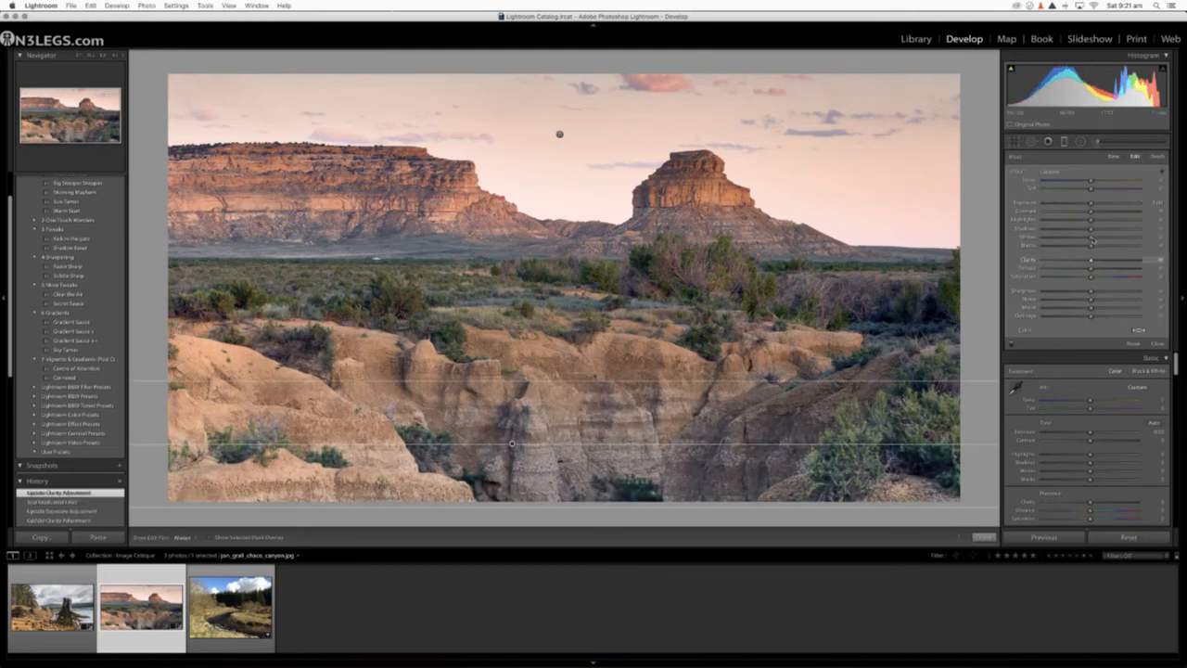
drag(1091, 202, 1075, 206)
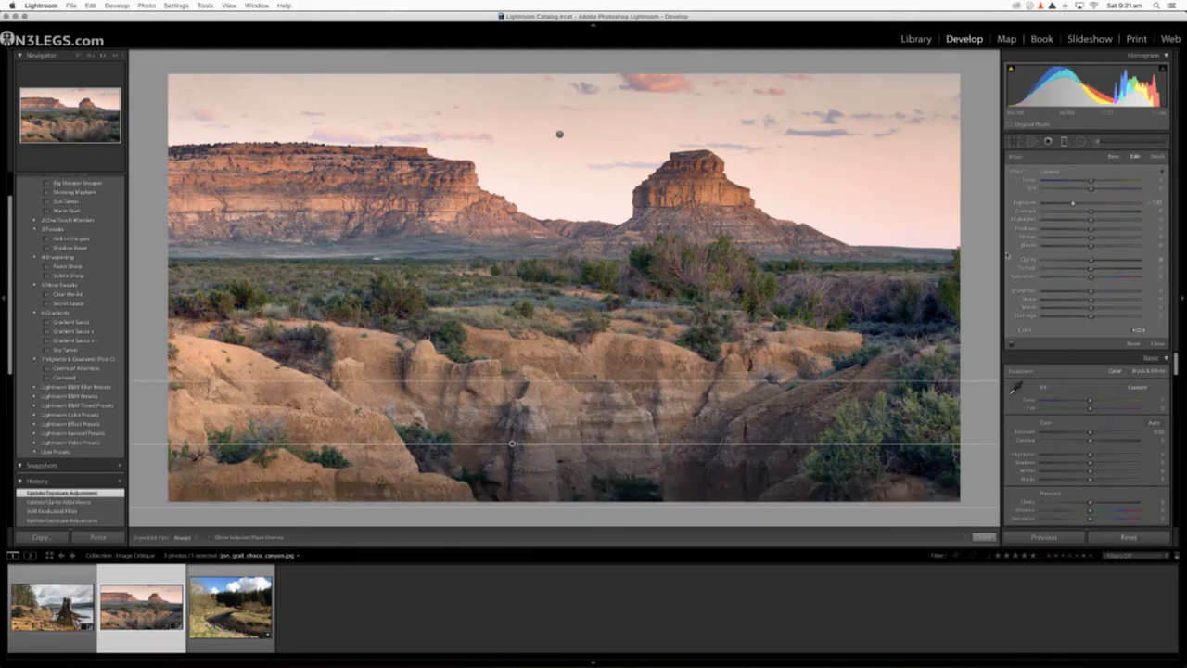
click(1066, 143)
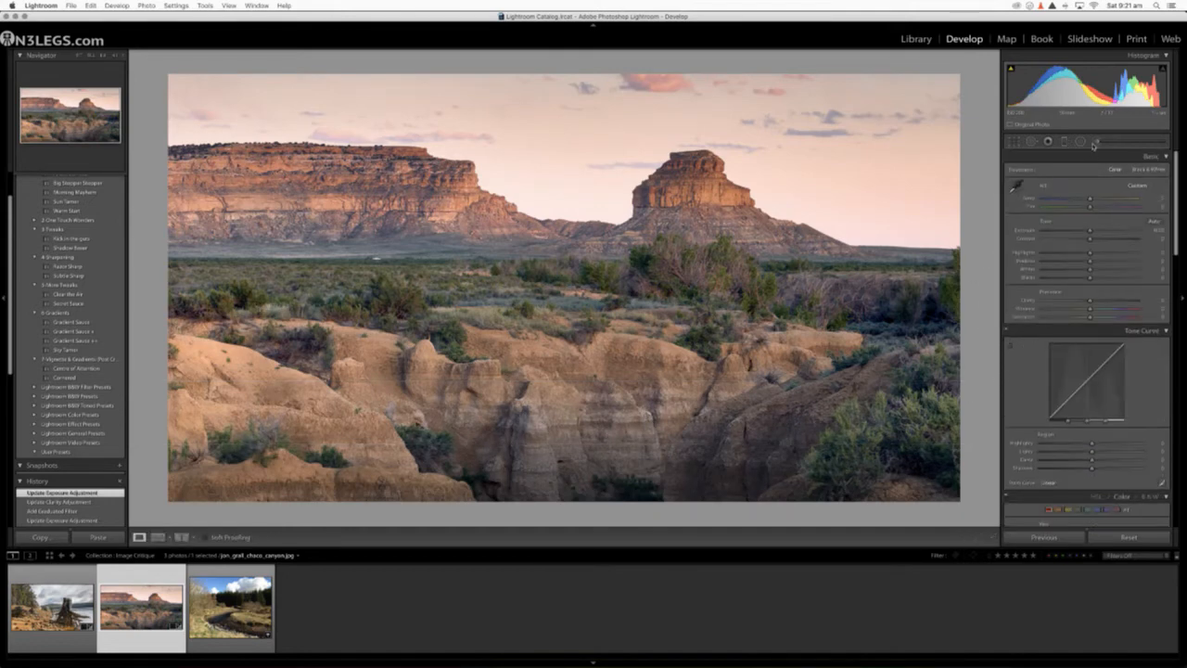
Step: Brush a Clarity 100 adjustment onto the butte with the Adjustment Brush
click(1097, 142)
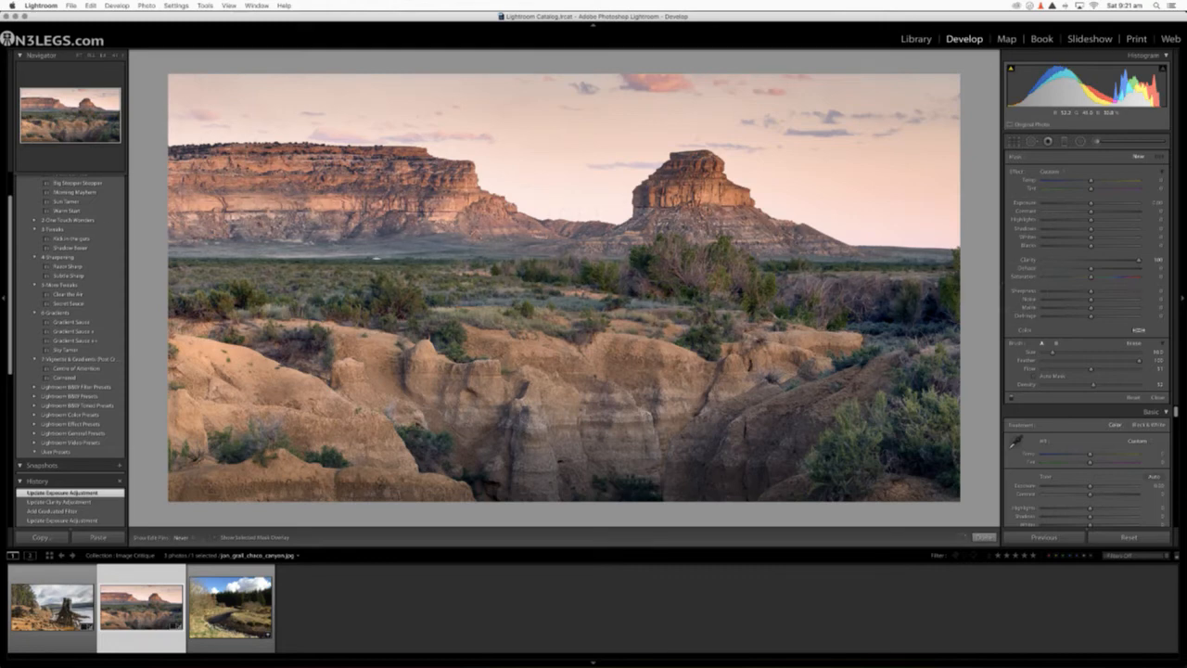
click(711, 190)
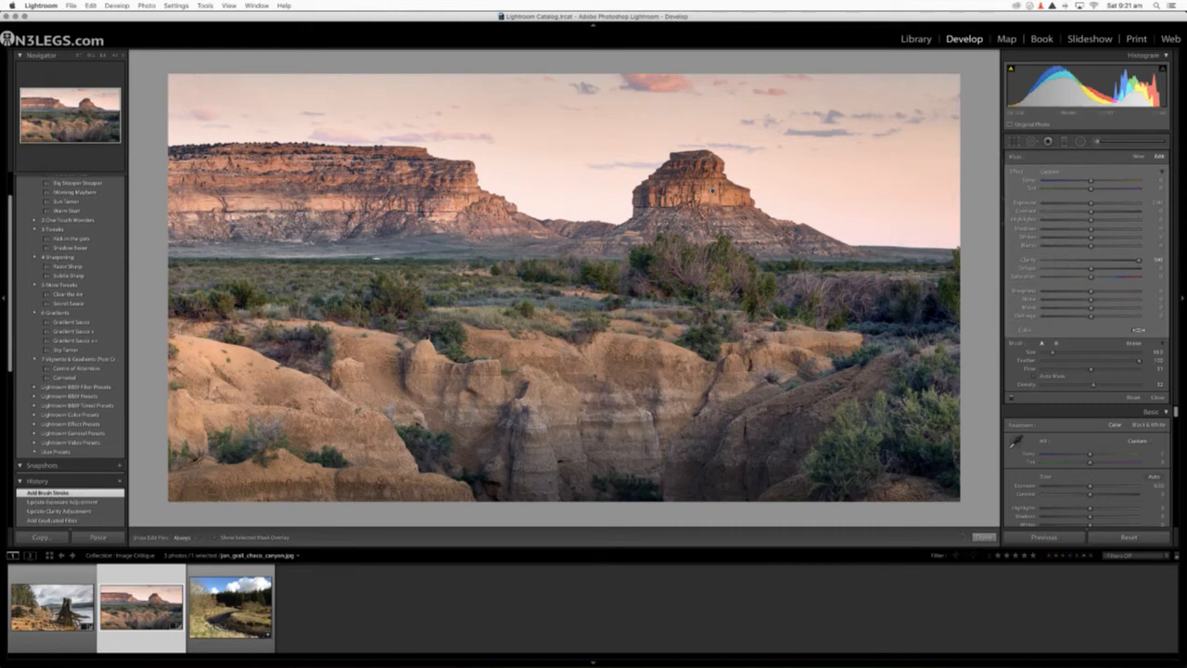
click(1098, 142)
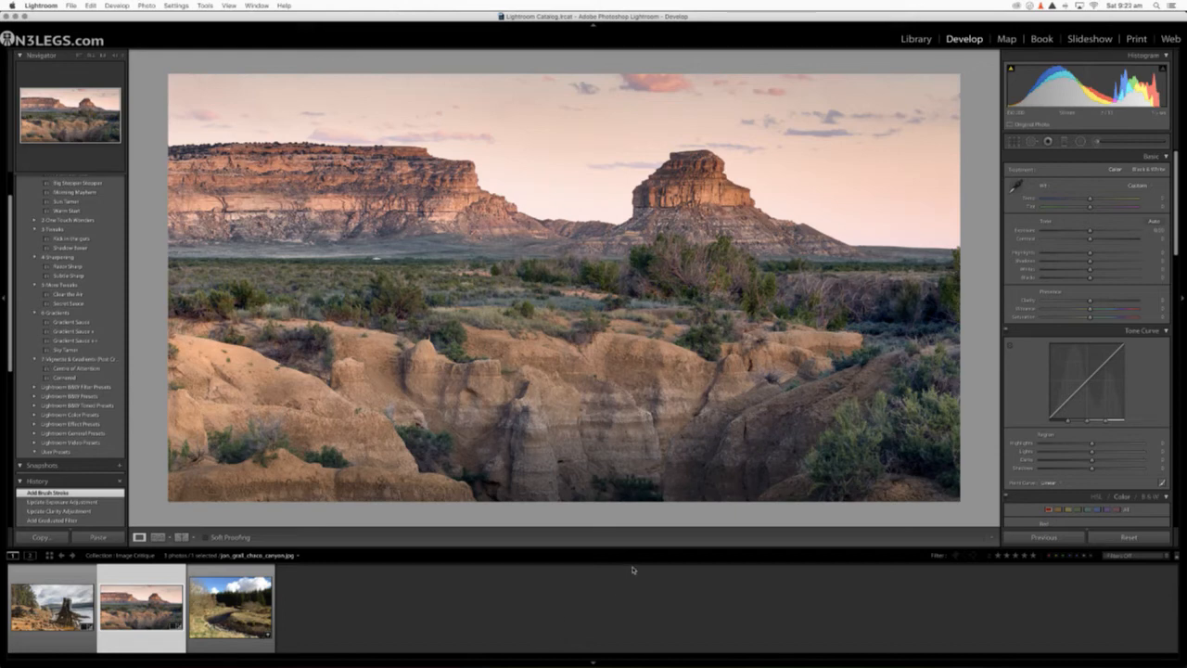
Step: Warm the canyon photo's white balance temperature slightly and compare the edit with the original
drag(1090, 199, 1093, 199)
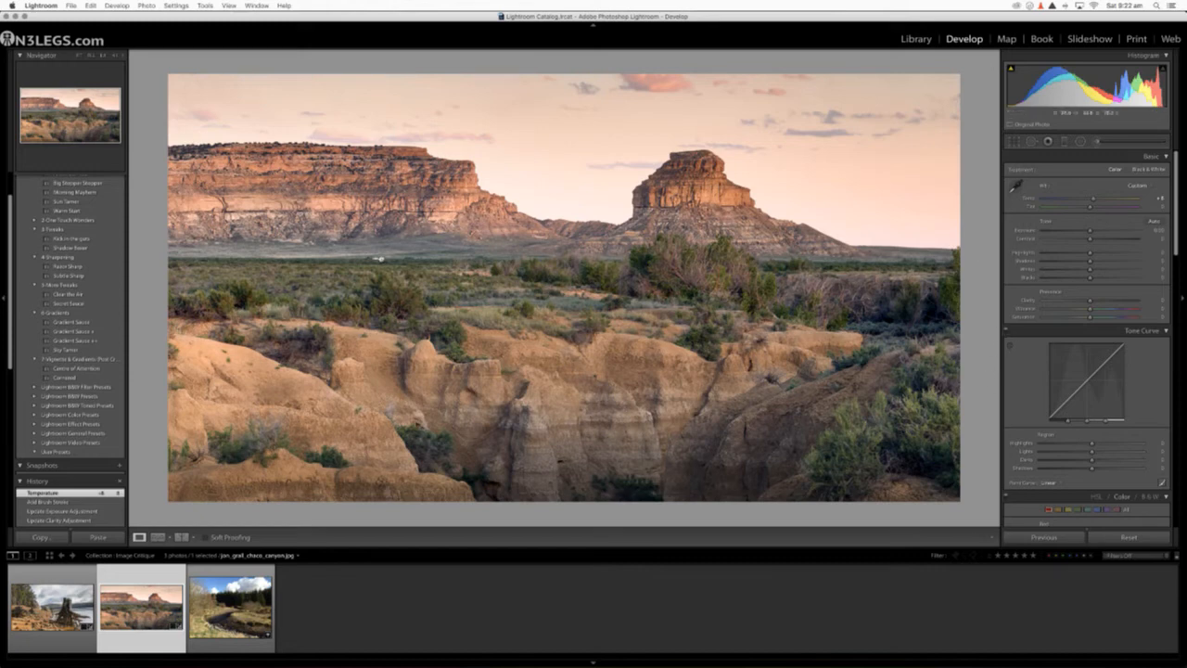
key(backslash)
key(backslash)
key(backslash)
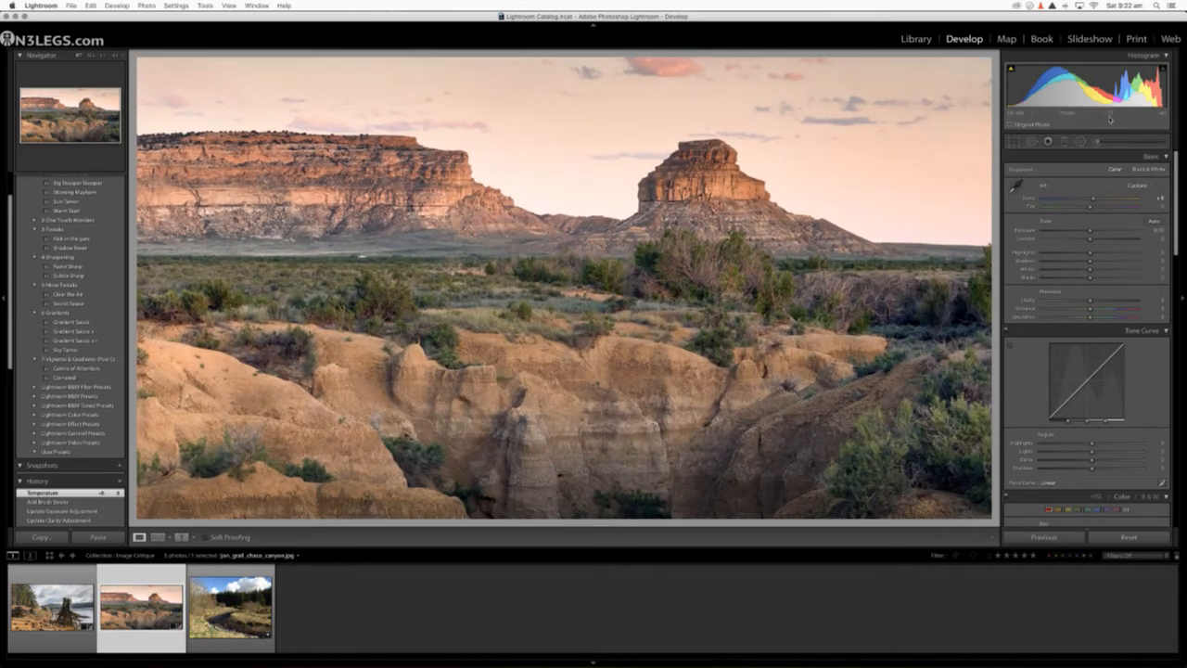
Step: Remove the bright speck on the plain below the large mesa with Spot Removal
click(1031, 142)
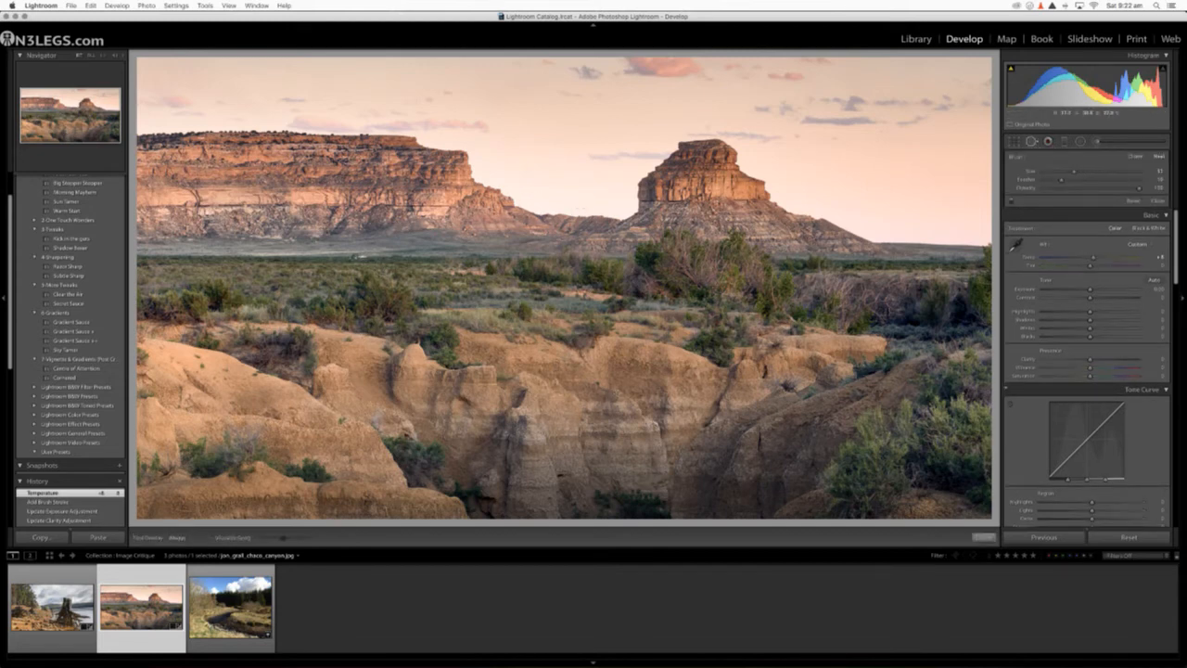
drag(356, 257, 365, 257)
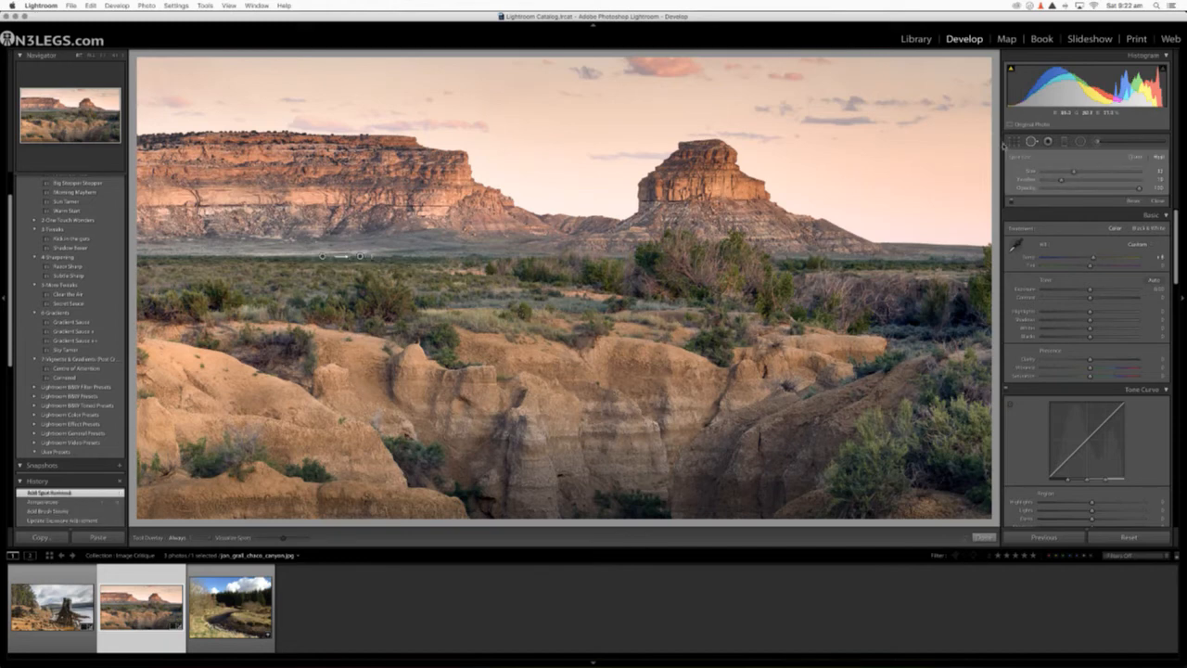
click(1032, 141)
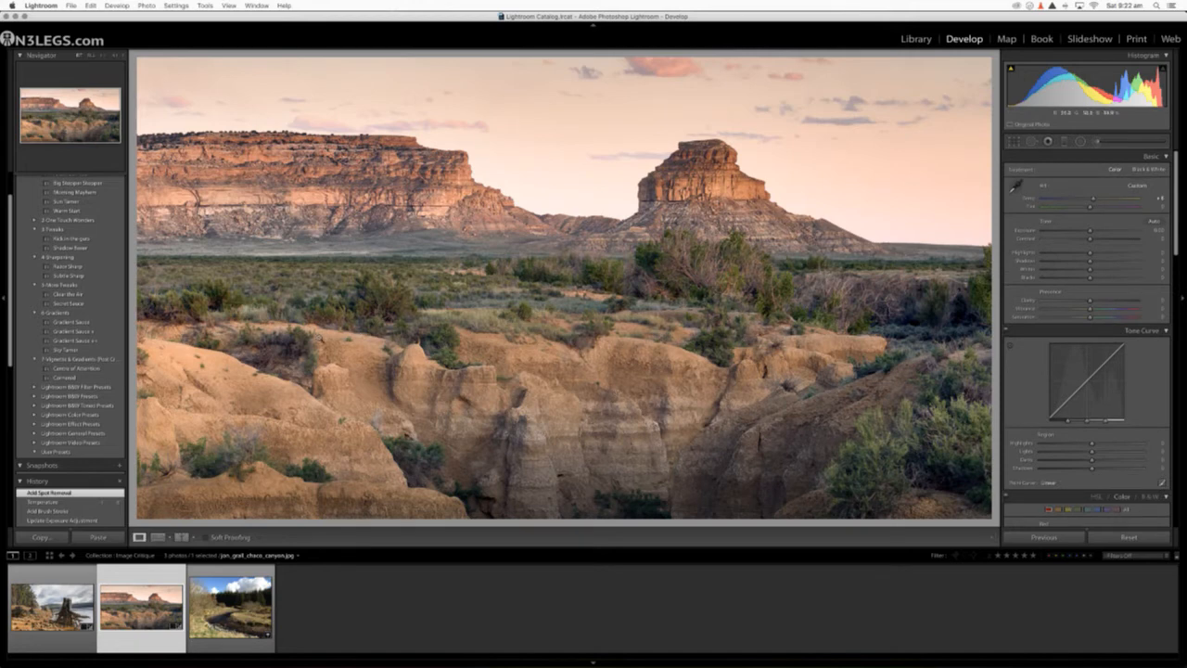
Step: Examine the small upright shape on top of the rounded canyon-rim rock at several magnifications, finishing with the whole photo in view
key(r)
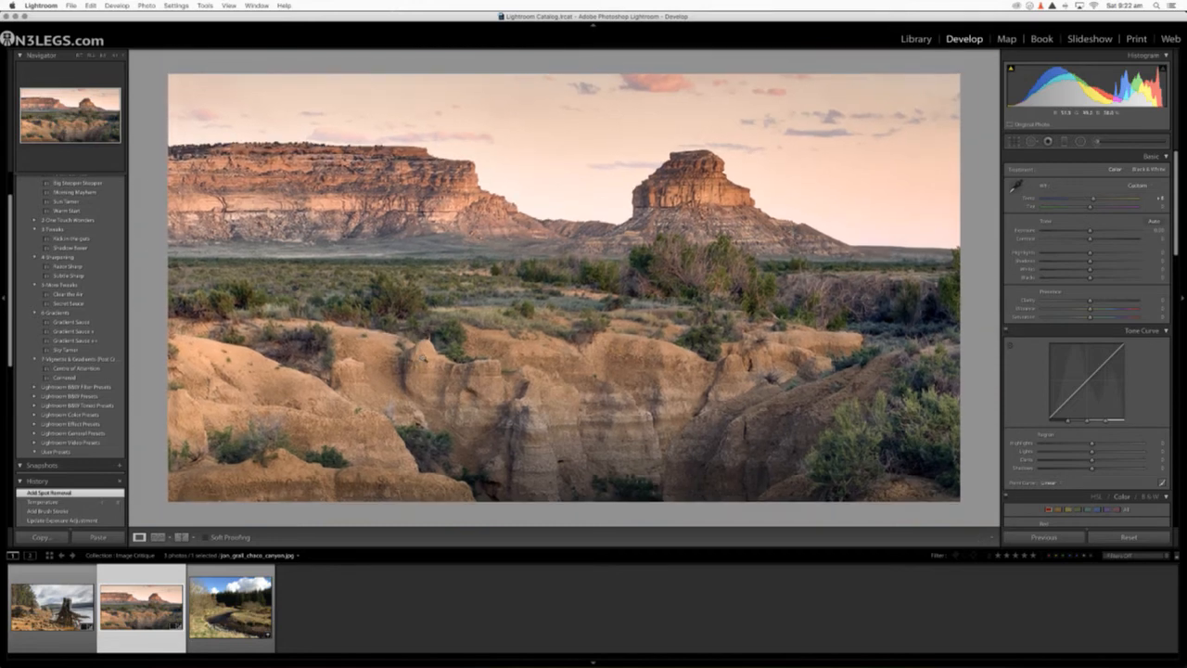
click(421, 359)
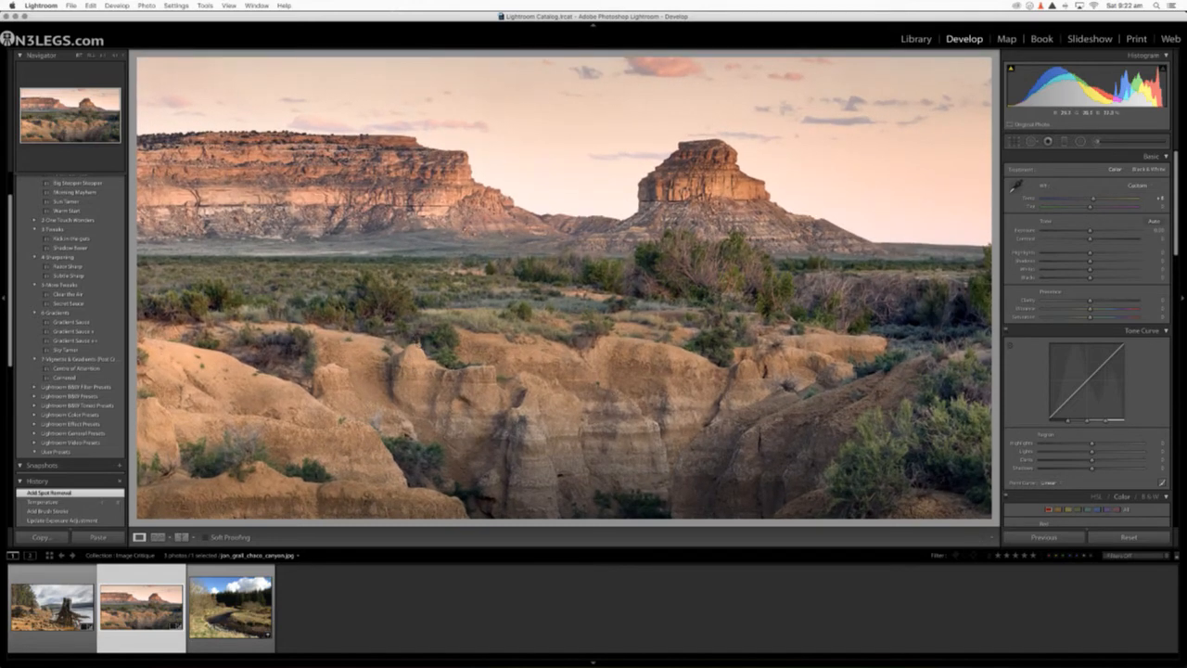
click(418, 343)
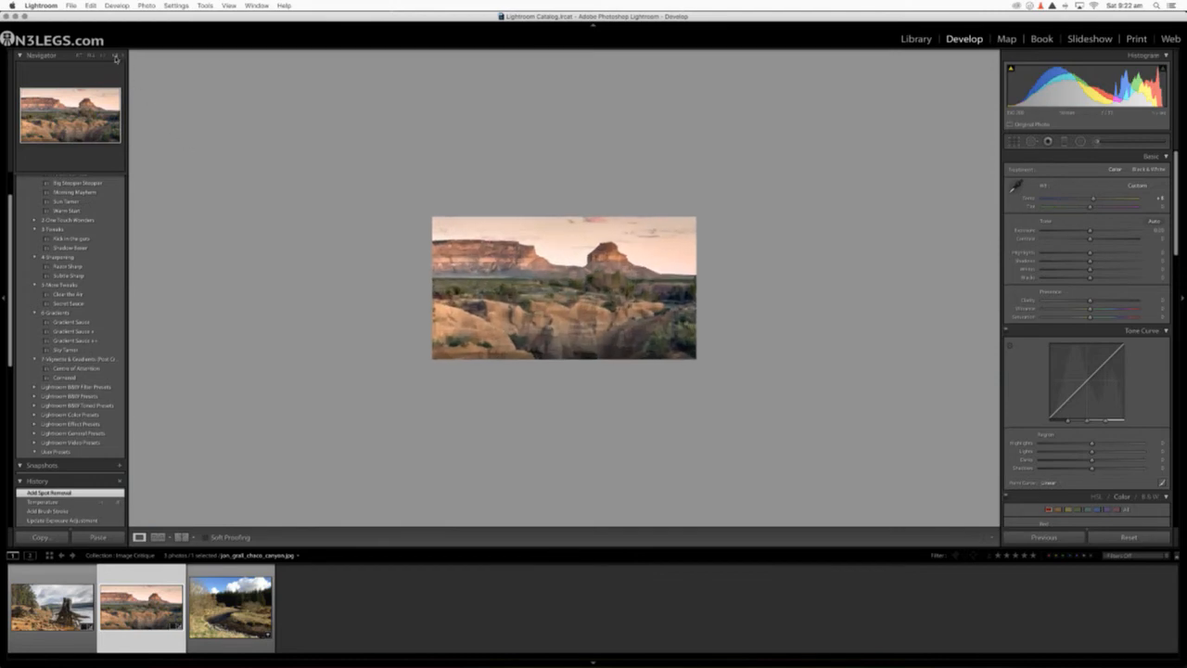
click(116, 55)
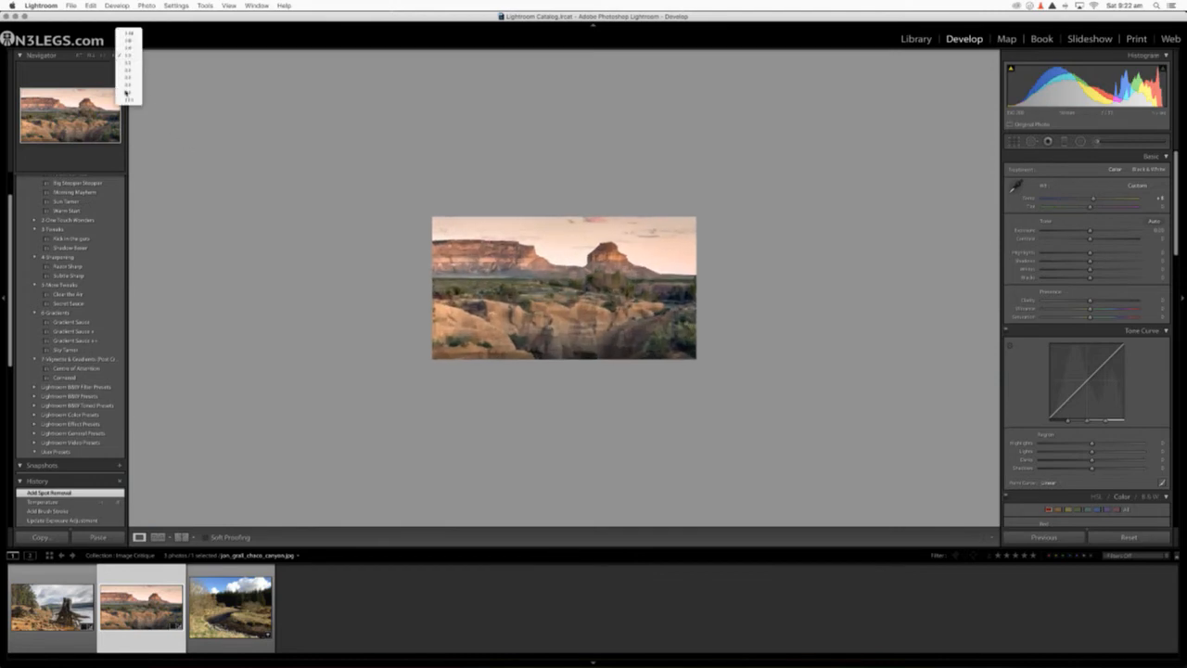
click(128, 91)
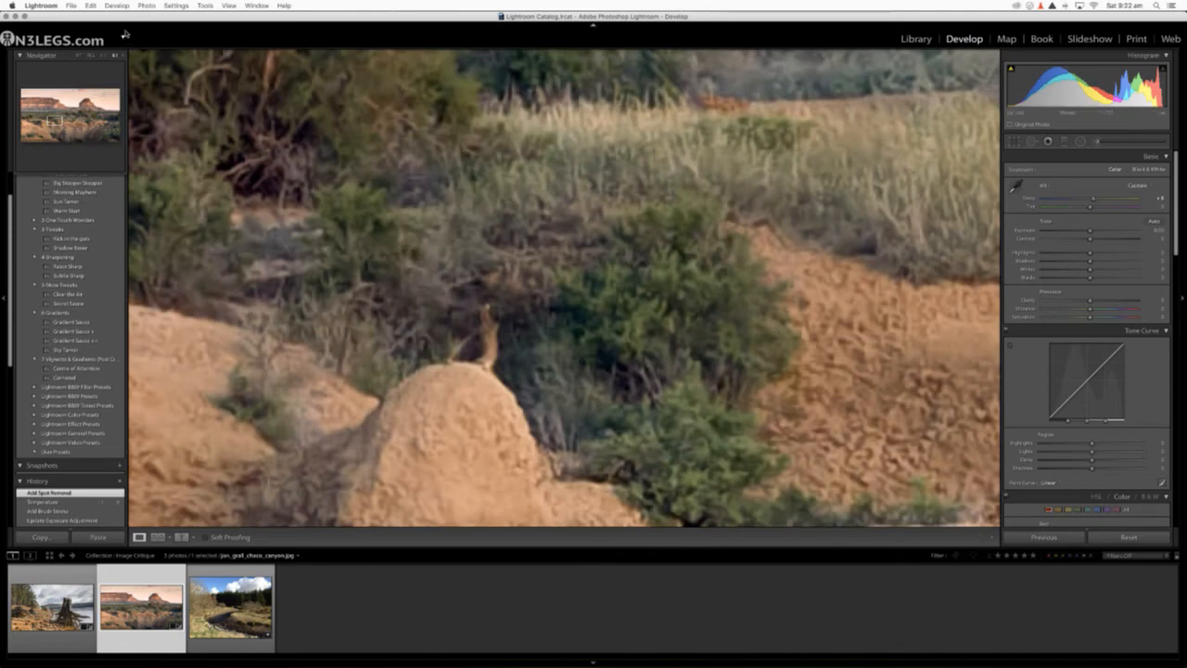
click(122, 54)
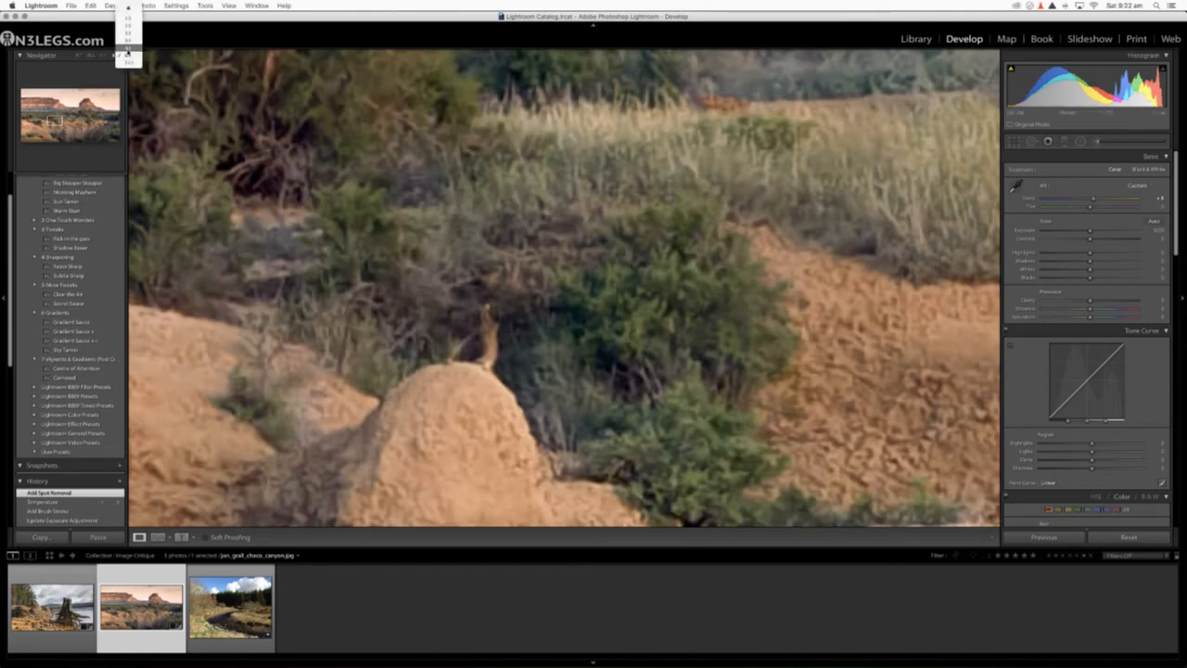
click(127, 51)
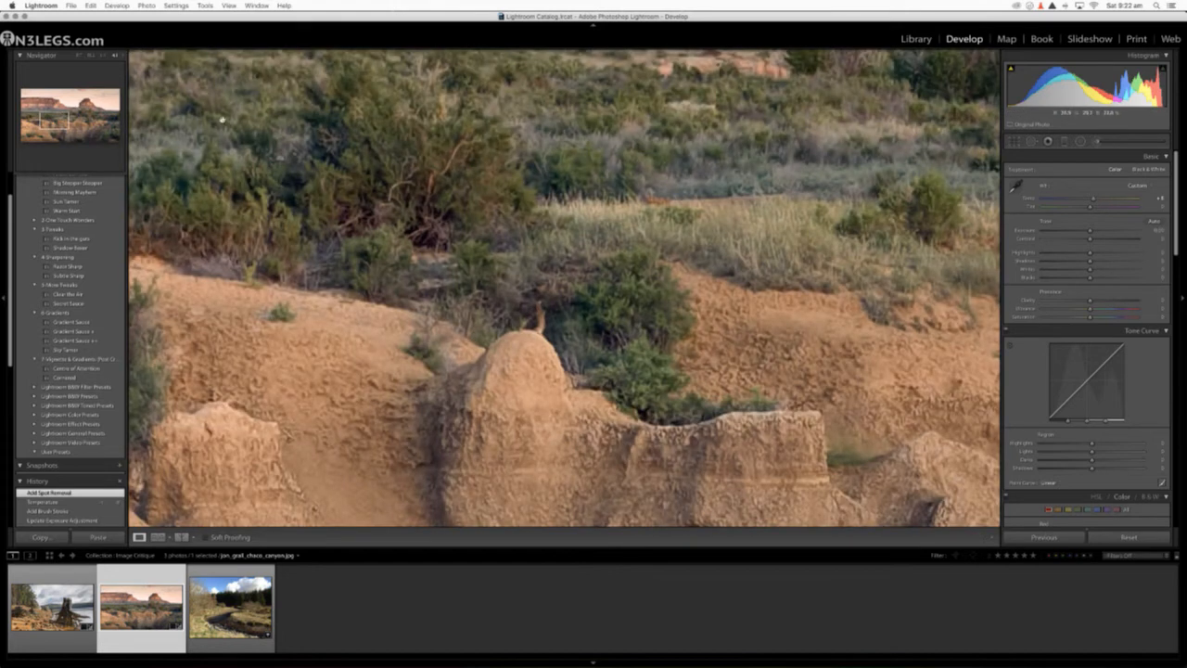
click(121, 55)
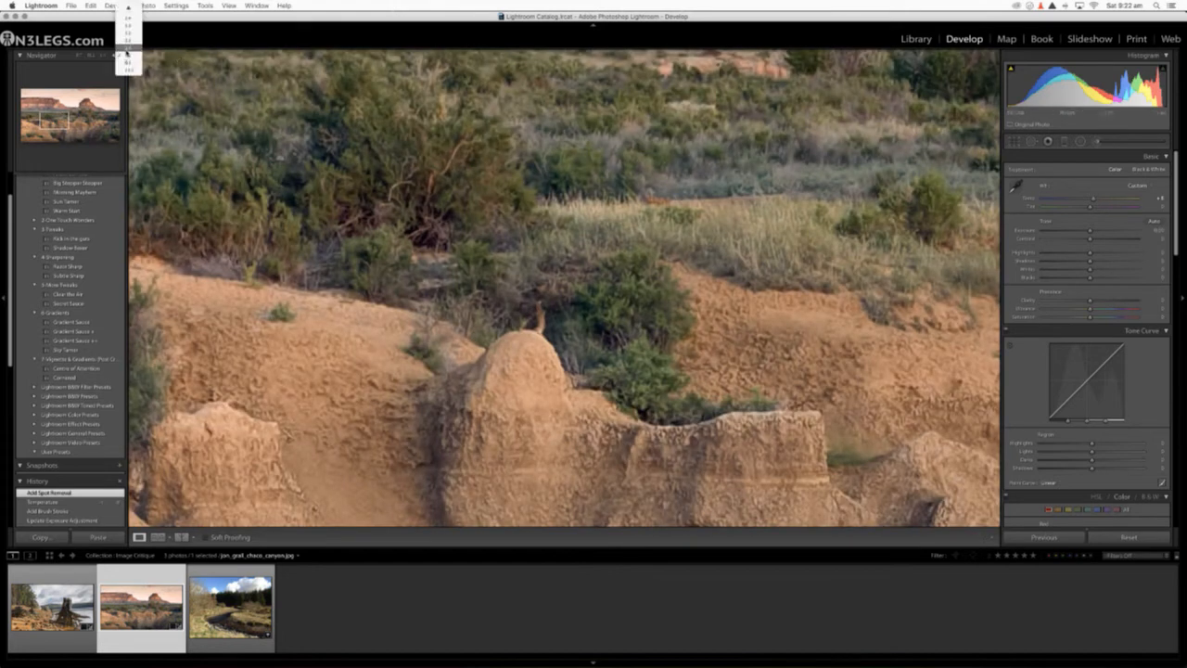
click(127, 49)
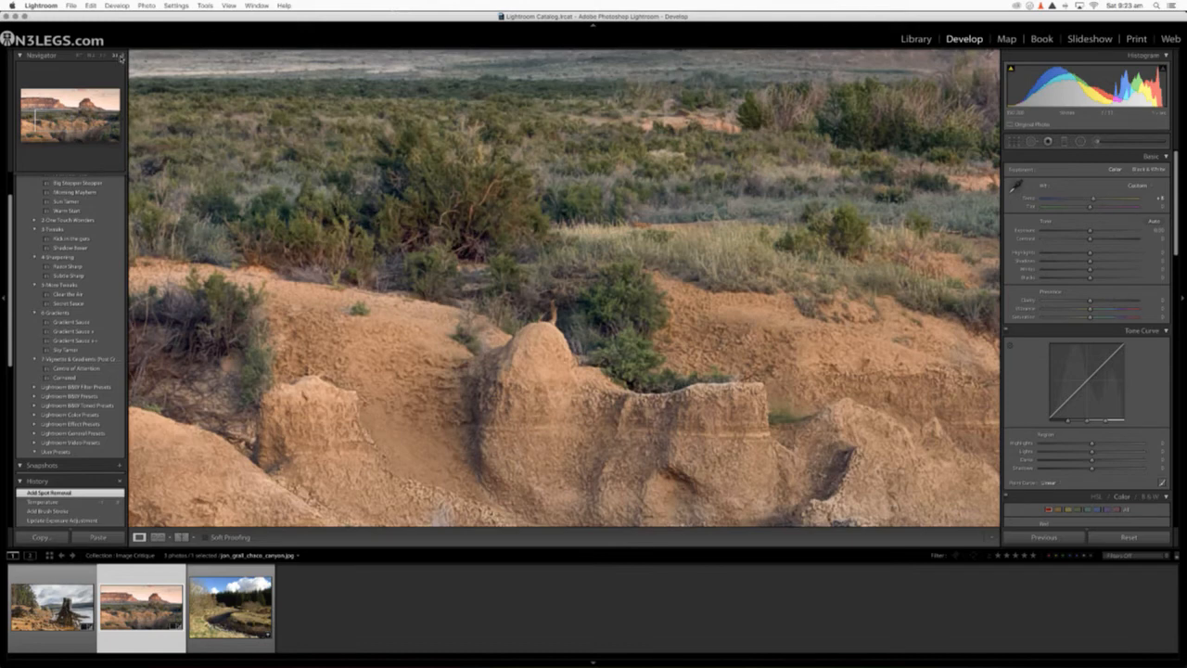
click(121, 57)
click(125, 53)
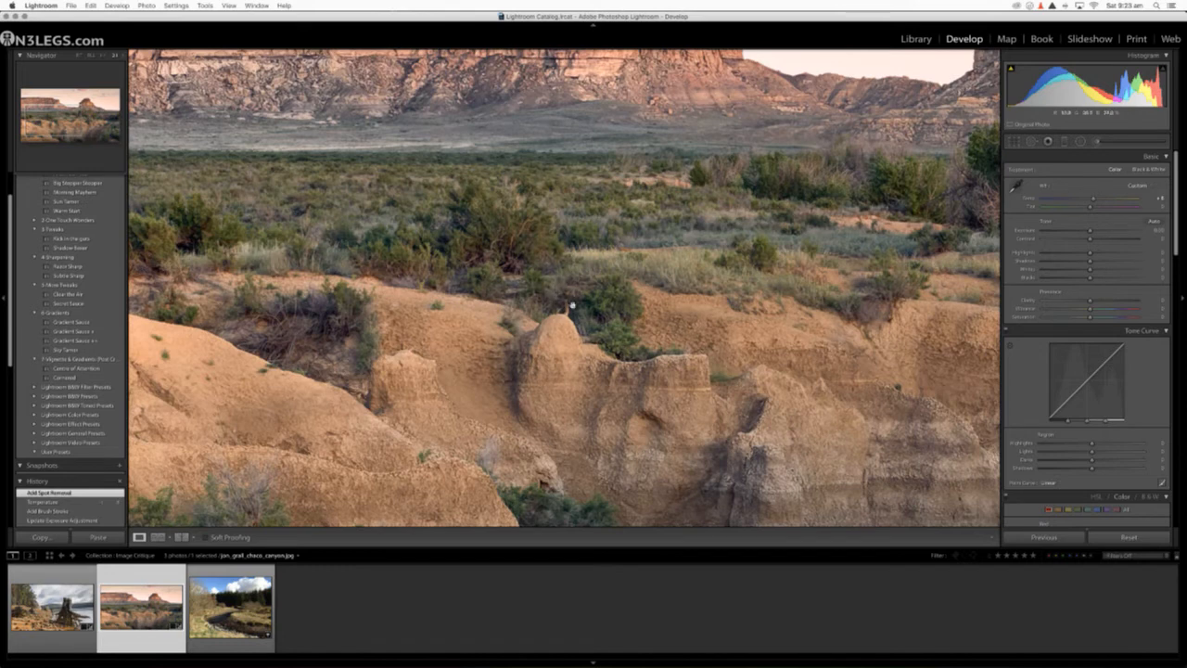
click(103, 56)
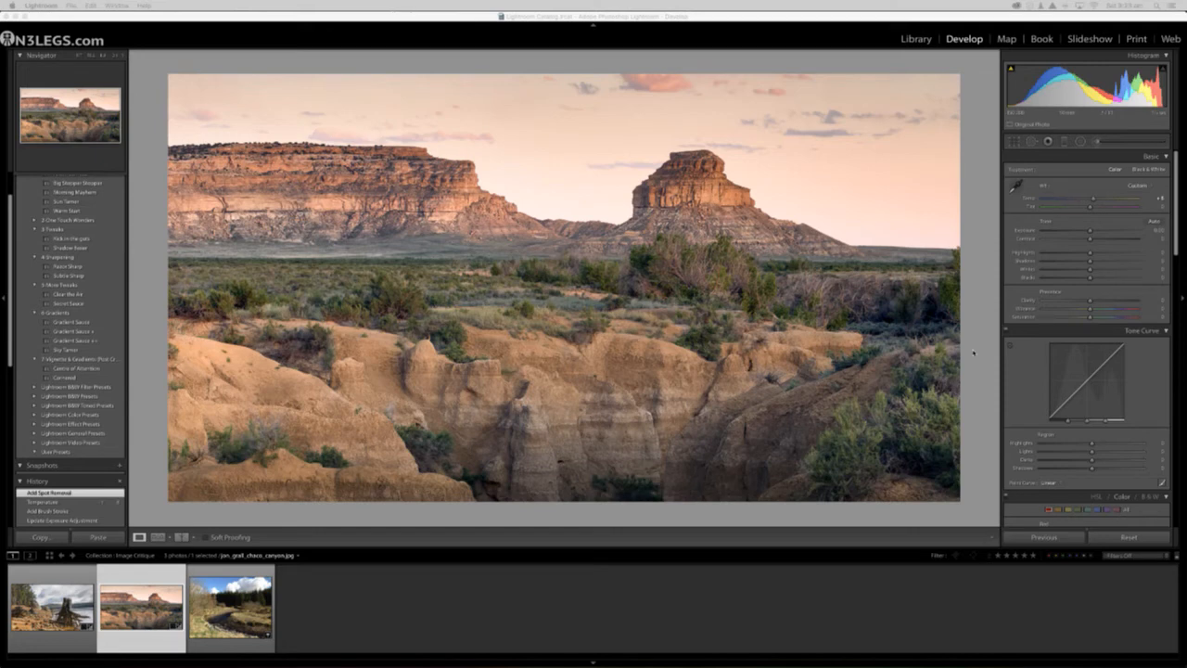
Step: Open the forest stream photo and set its Highlights to -100 and Shadows to +100
click(230, 607)
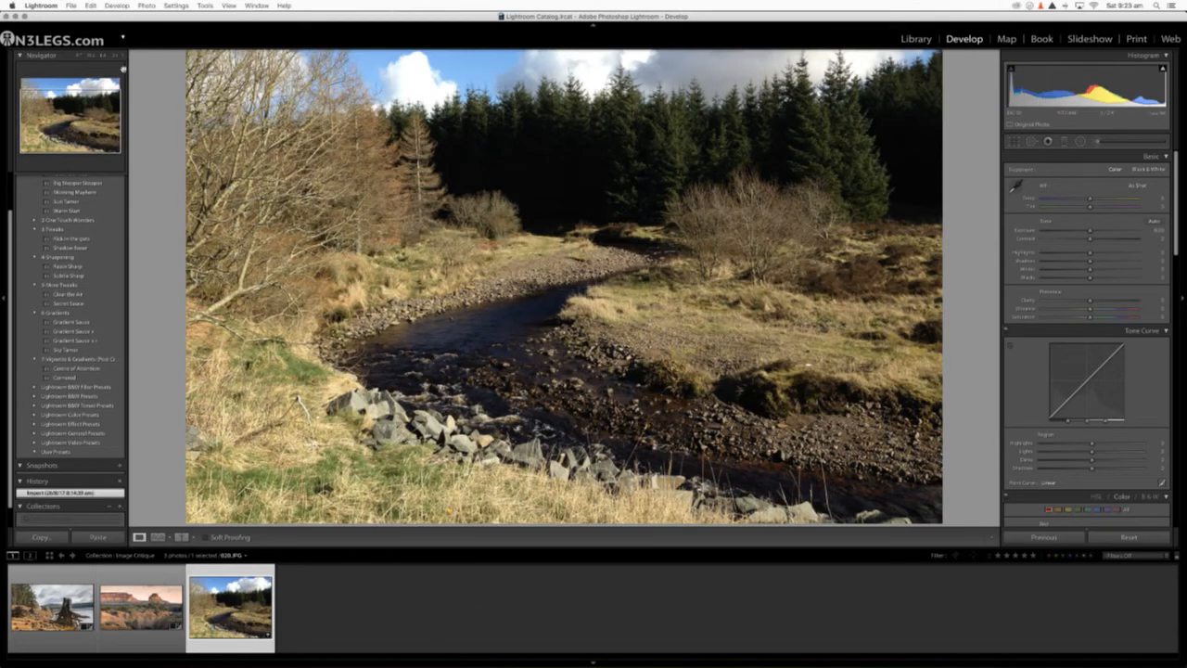
click(80, 57)
click(79, 57)
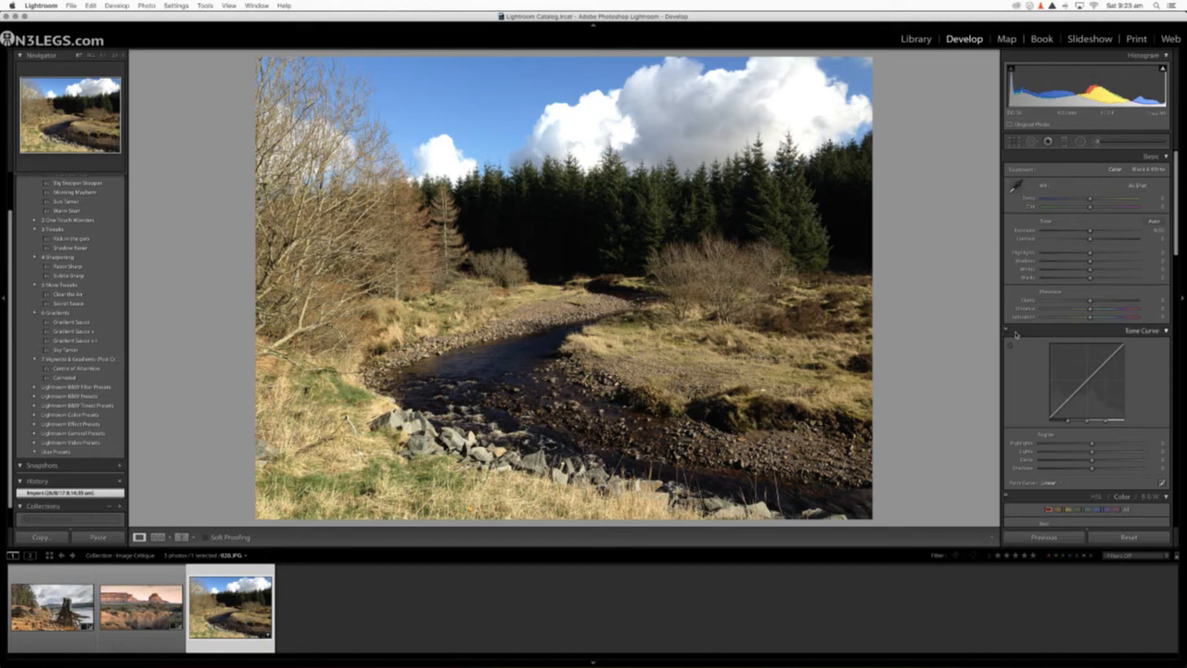
scroll(1043, 364, down, 10)
scroll(1042, 364, up, 10)
drag(1091, 252, 1013, 254)
drag(1091, 261, 1136, 262)
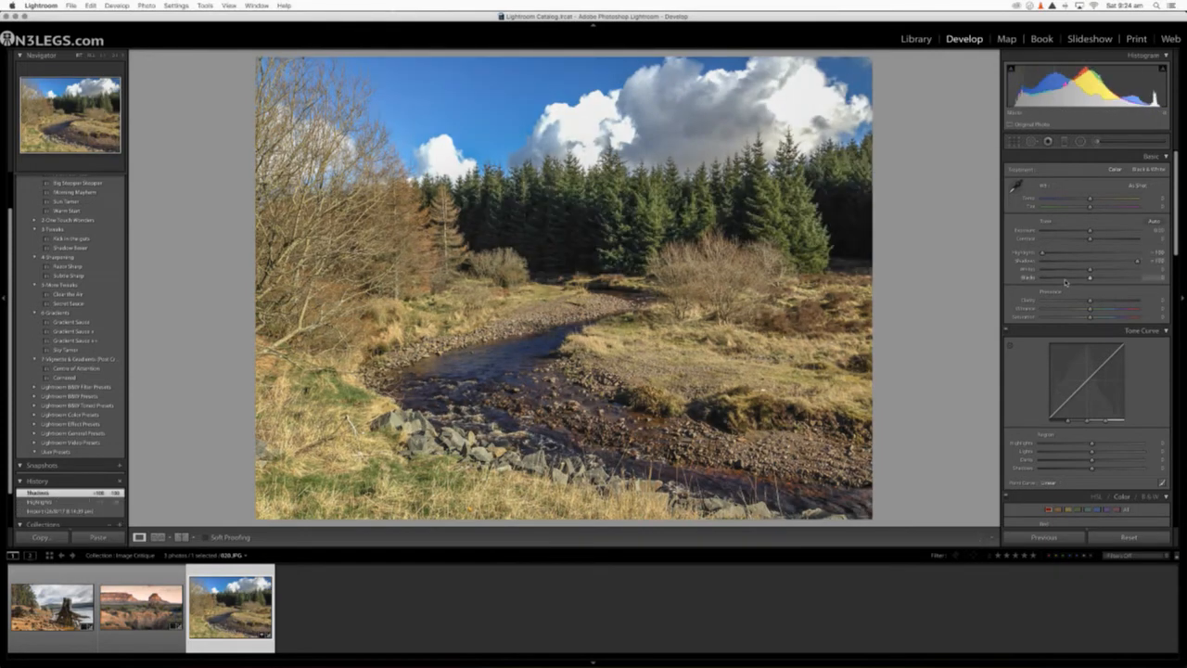
Step: Set the stream photo's Whites and Blacks clipping points, bringing Blacks to -24, and compare the edit with the original
drag(1029, 269, 1018, 279)
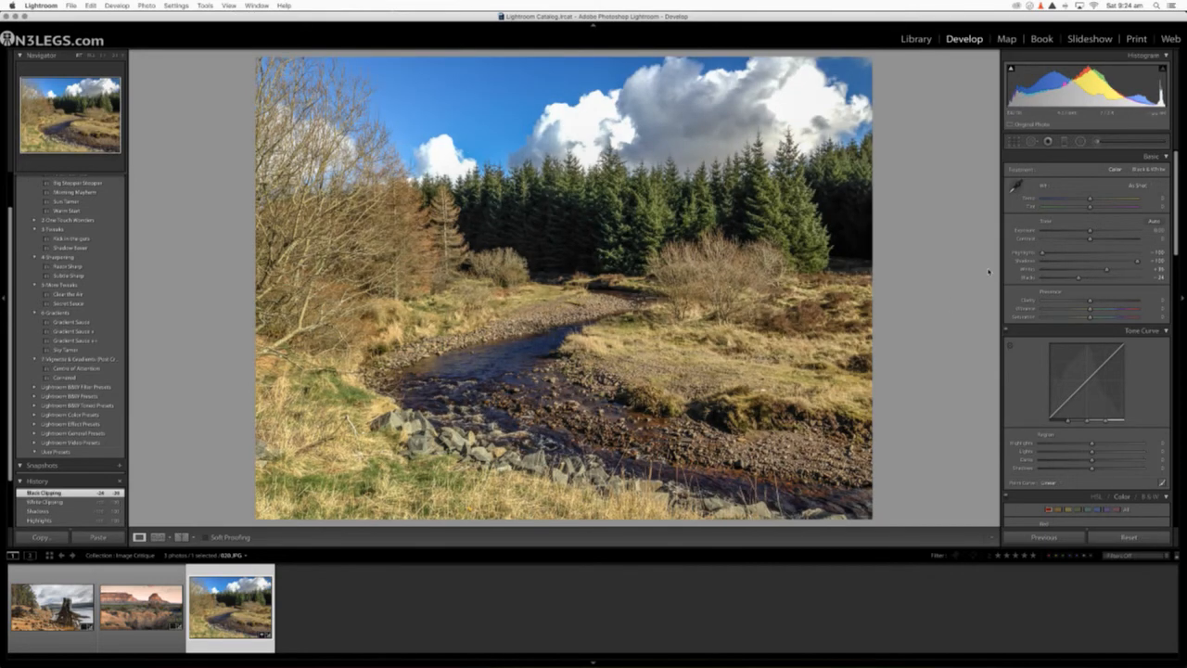
key(backslash)
key(backslash)
key(backslash)
key(backslash)
key(backslash)
key(backslash)
key(backslash)
key(backslash)
Step: Cool the stream photo's white balance temperature slightly, lower Exposure to -0.45 and add a little Contrast
mouse_move(1089, 233)
mouse_down()
mouse_move(1087, 204)
mouse_move(1093, 239)
mouse_up()
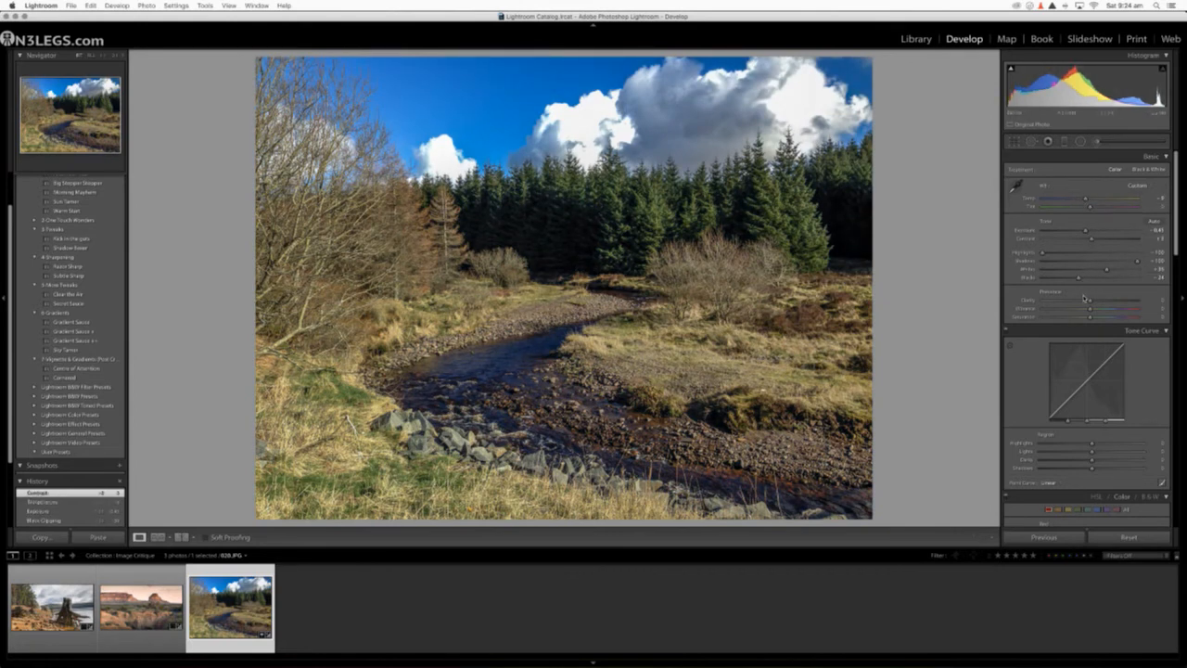
scroll(1084, 298, down, 4)
scroll(1084, 299, up, 4)
scroll(1084, 299, down, 1)
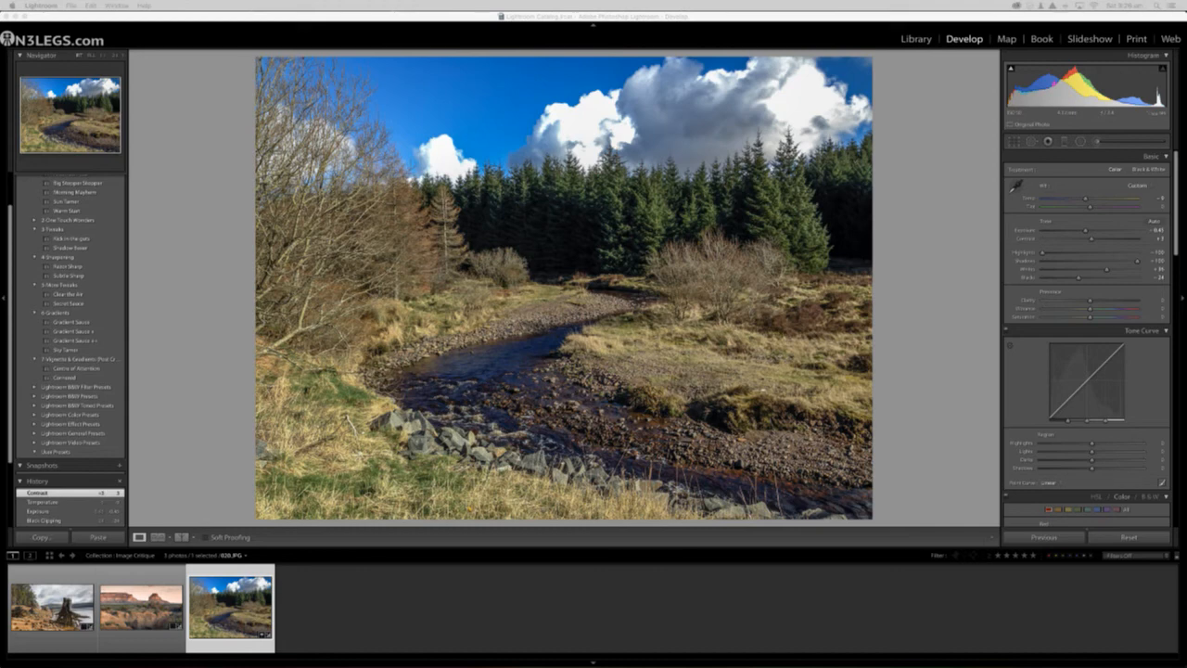
click(884, 401)
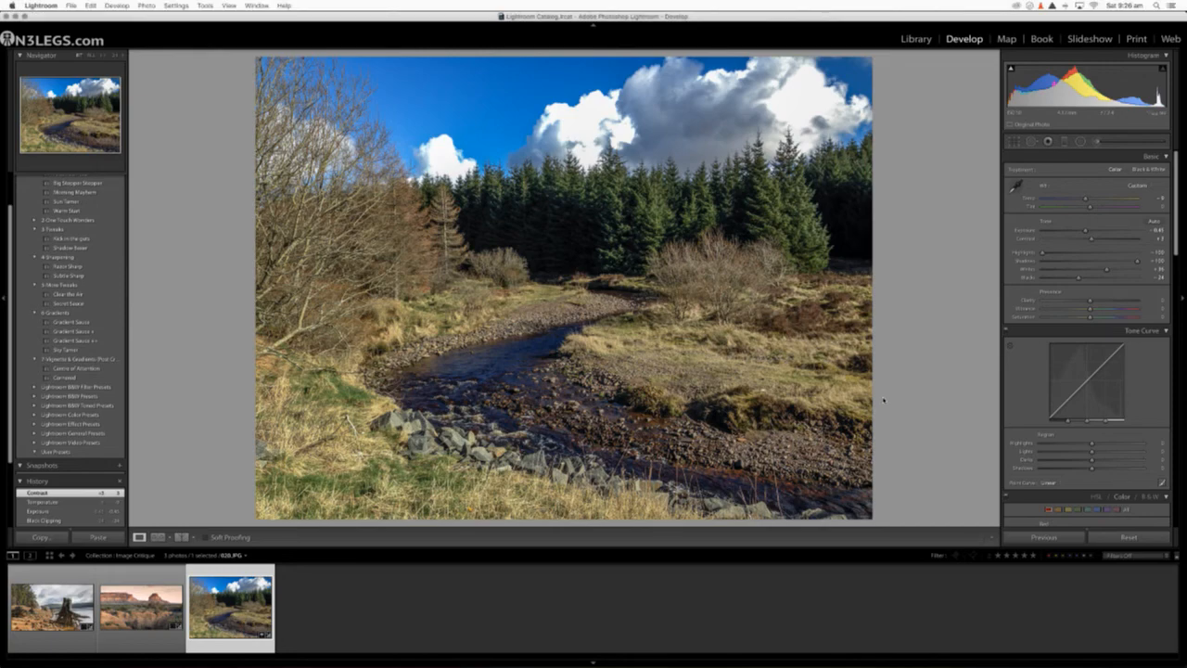
Step: Compare the darkened stream photo with the original, and warm its Temperature and raise its Tint slightly
key(backslash)
key(backslash)
key(backslash)
key(backslash)
key(backslash)
key(backslash)
scroll(1044, 228, up, 1)
scroll(1044, 228, down, 1)
drag(1083, 199, 1091, 206)
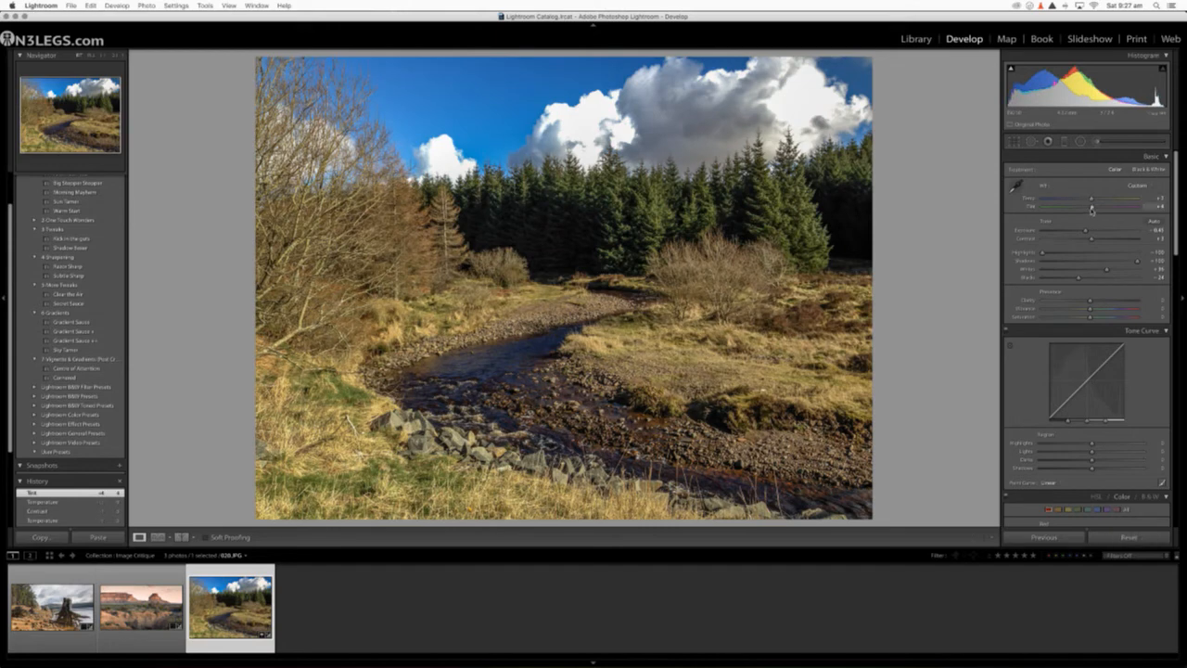
Step: Reset the stream photo's Temperature, Tint, Exposure, Contrast, Highlights, Shadows, Whites and Blacks to their default values
double_click(1092, 208)
double_click(1091, 198)
double_click(1087, 231)
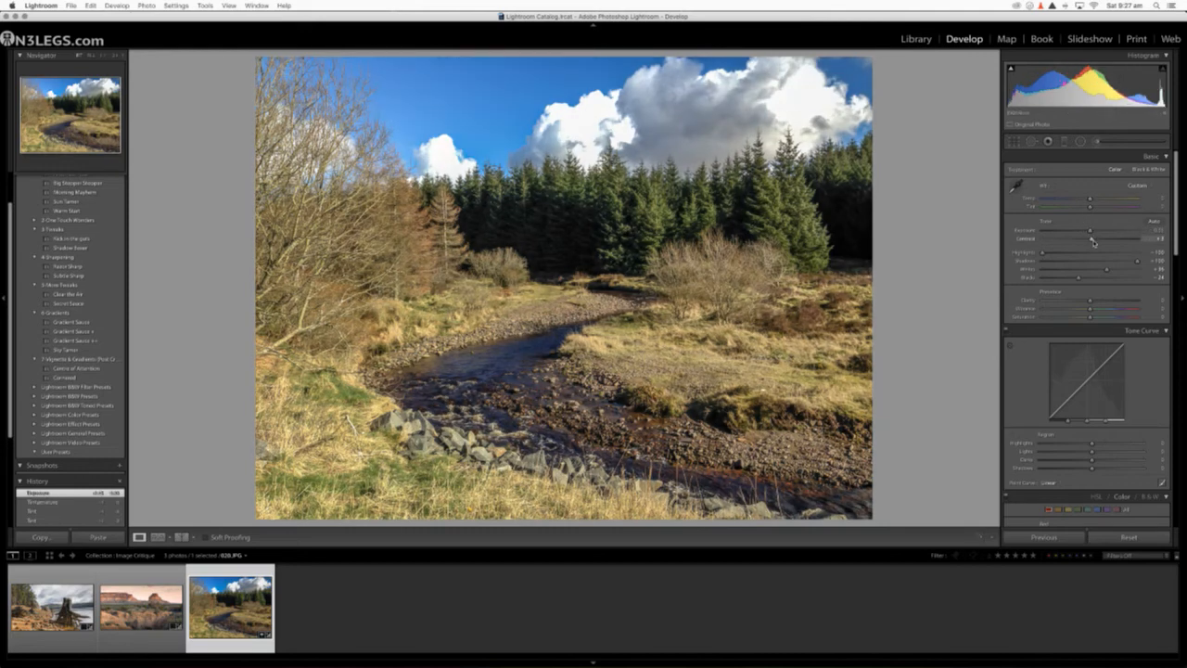
double_click(1092, 239)
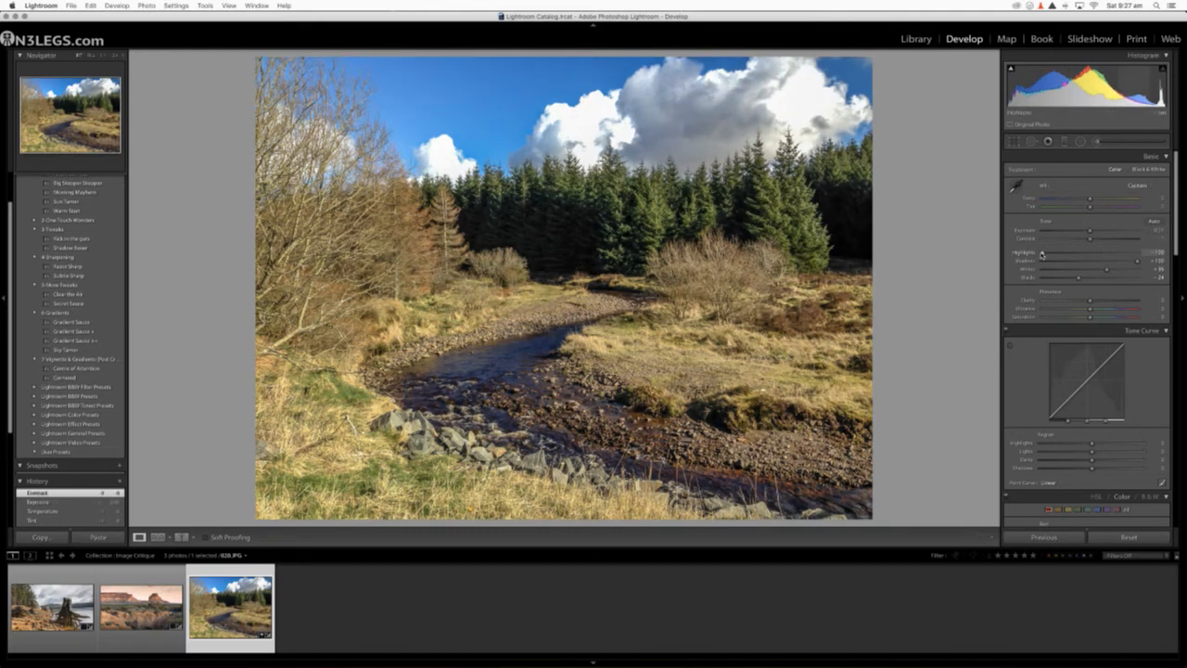
double_click(1042, 253)
double_click(1137, 263)
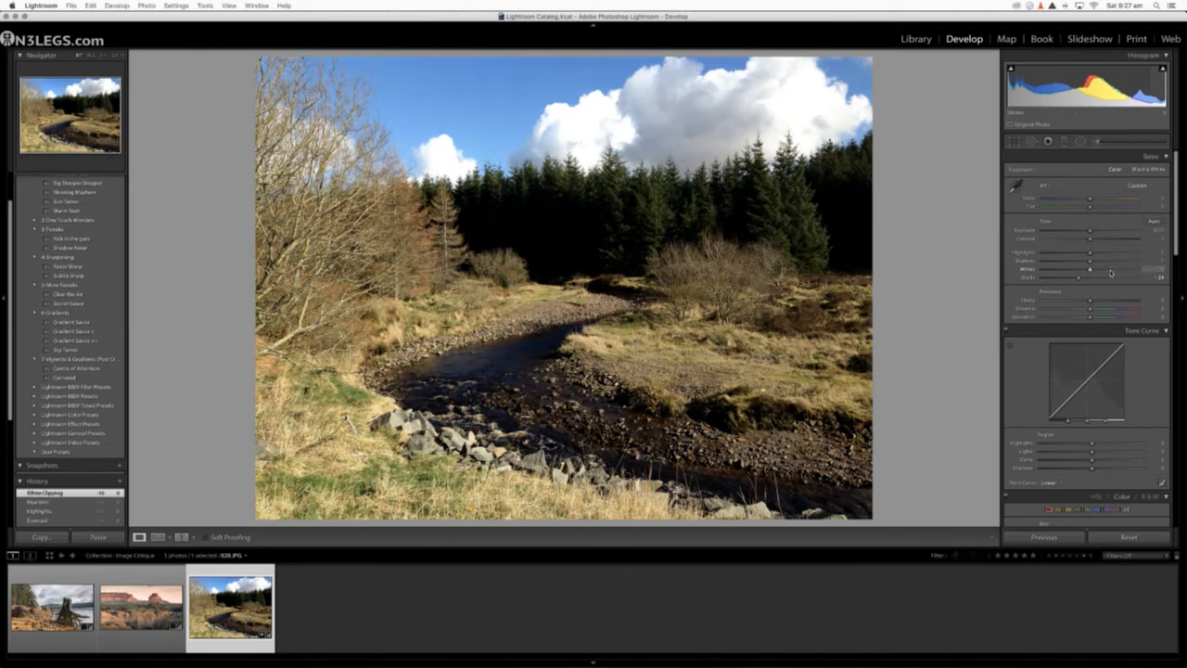
double_click(1079, 278)
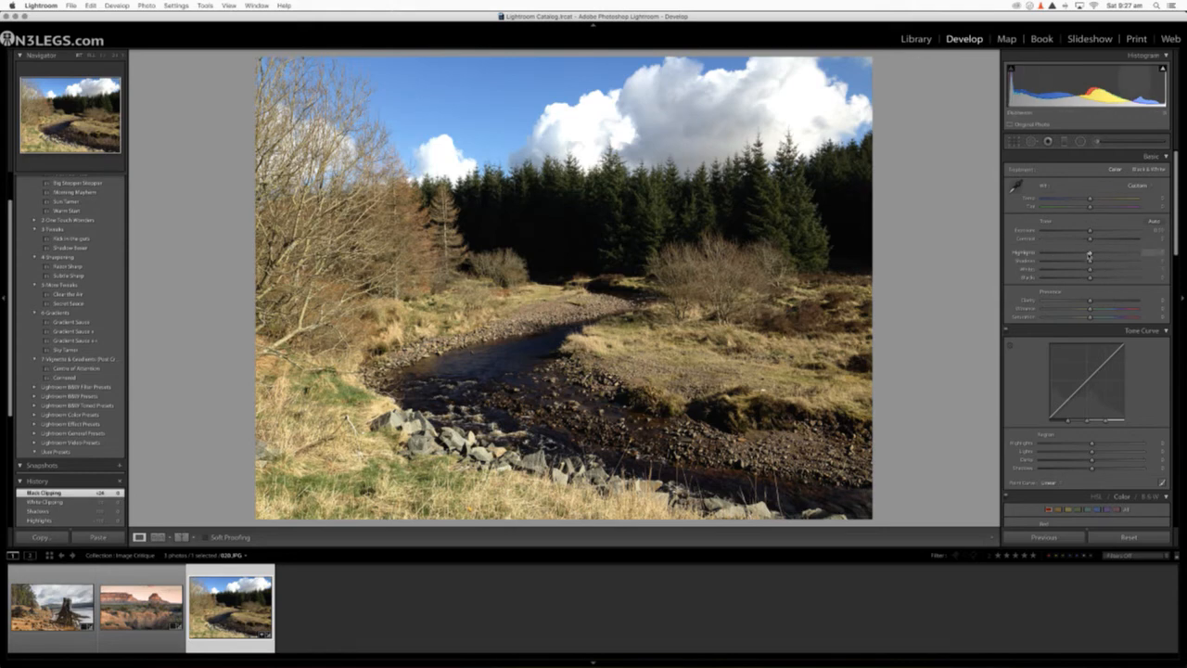
Step: Set Highlights to -100 and Shadows to +100, auto-set Whites and Blacks, and ease both slightly back toward zero
drag(1090, 254, 1039, 254)
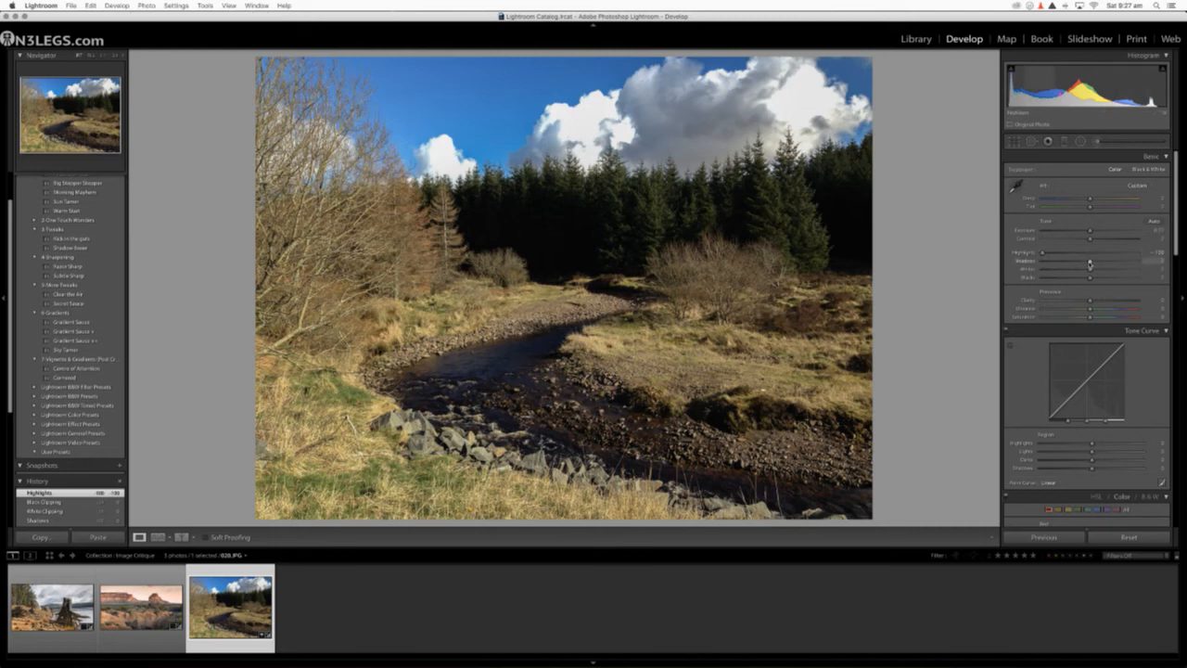
drag(1089, 264, 1183, 259)
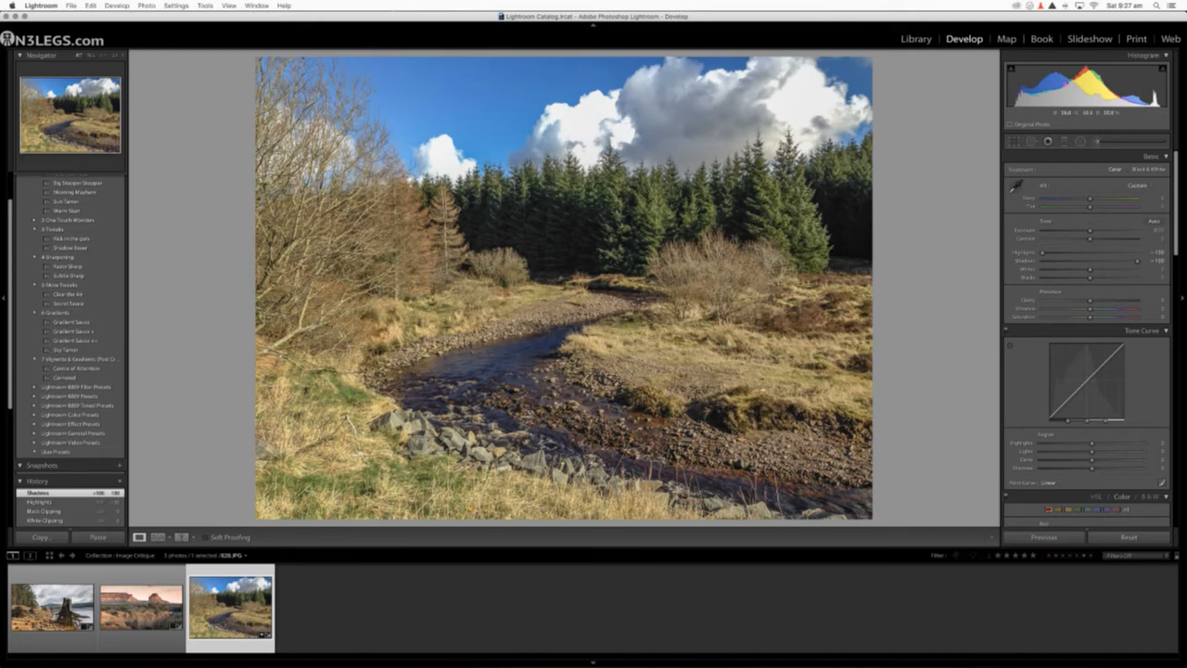
shift+double_click(1032, 272)
shift+double_click(1030, 277)
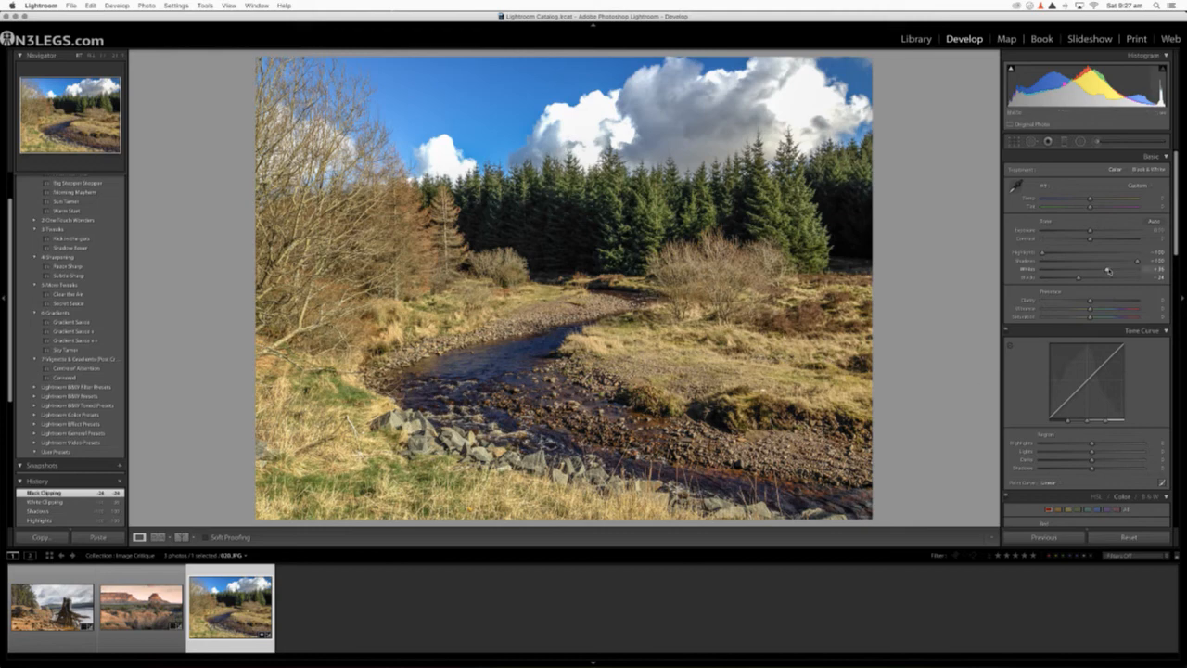
alt+drag(1107, 271, 1079, 285)
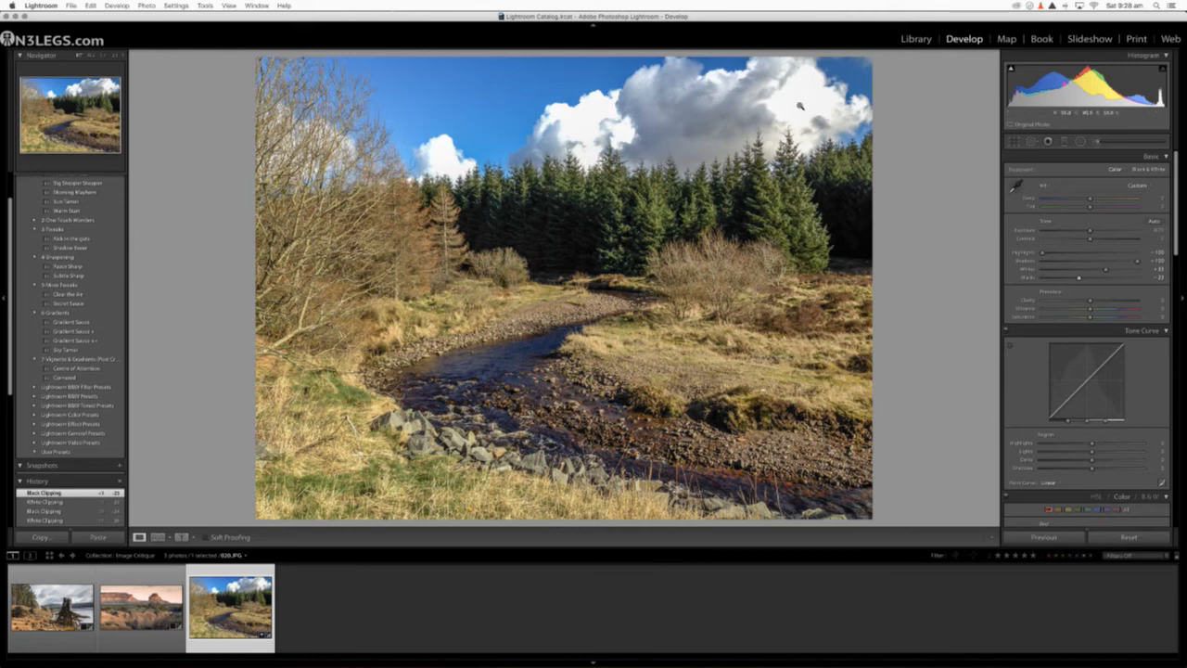
Step: Add a radial filter over the bright cloud above the trees and lower the filter's Exposure slightly
click(1080, 142)
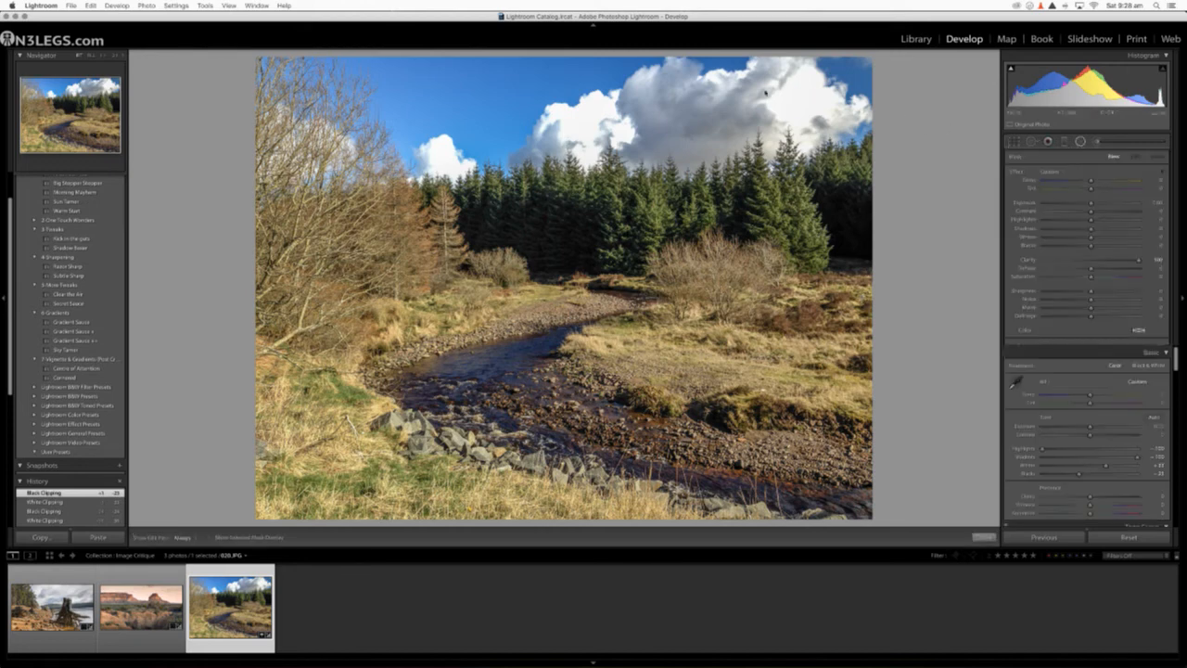
mouse_move(776, 85)
mouse_down()
mouse_move(846, 128)
mouse_move(808, 97)
mouse_up()
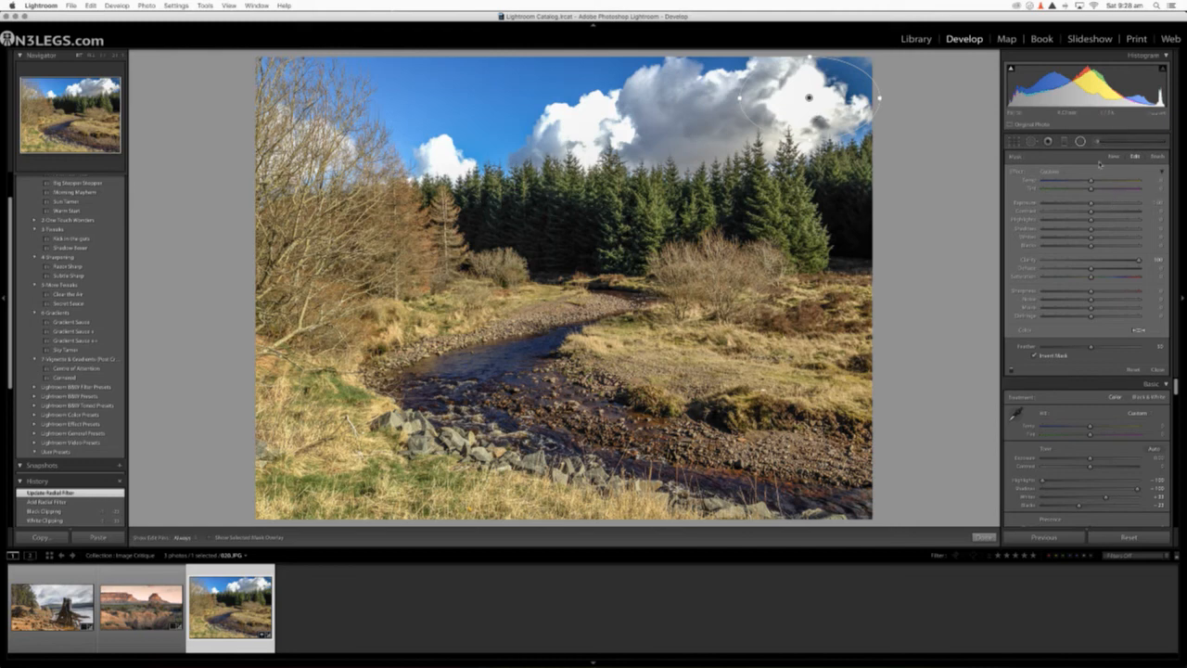
mouse_move(1090, 204)
mouse_down()
mouse_move(1065, 206)
mouse_move(1088, 206)
mouse_up()
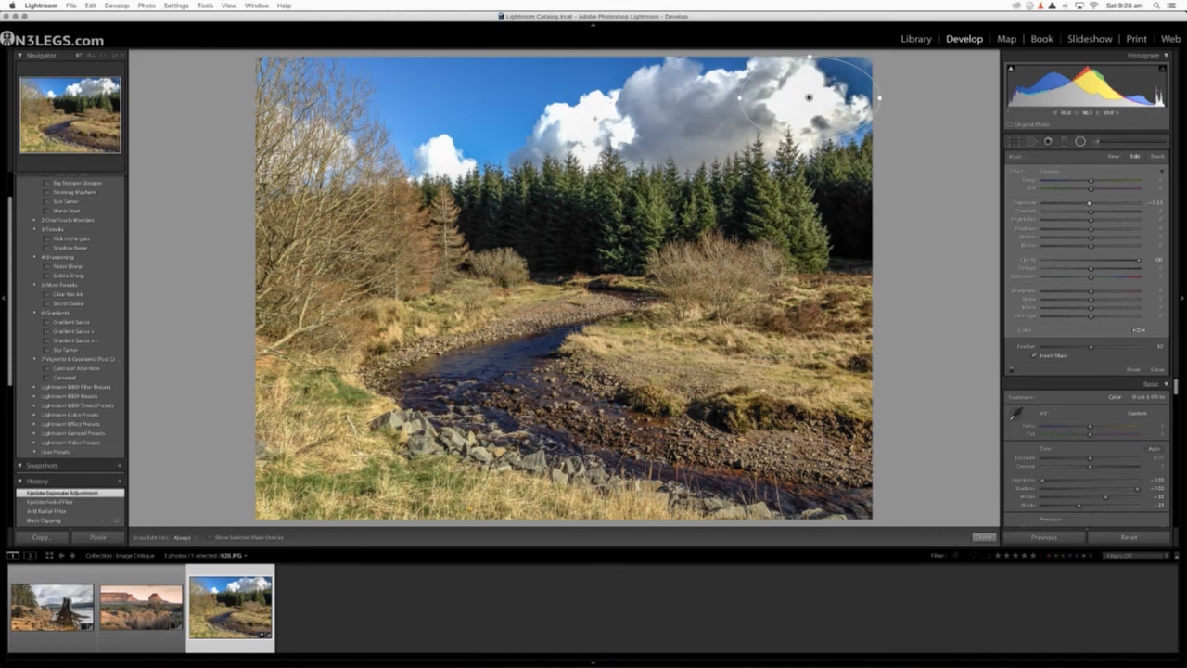
click(1080, 142)
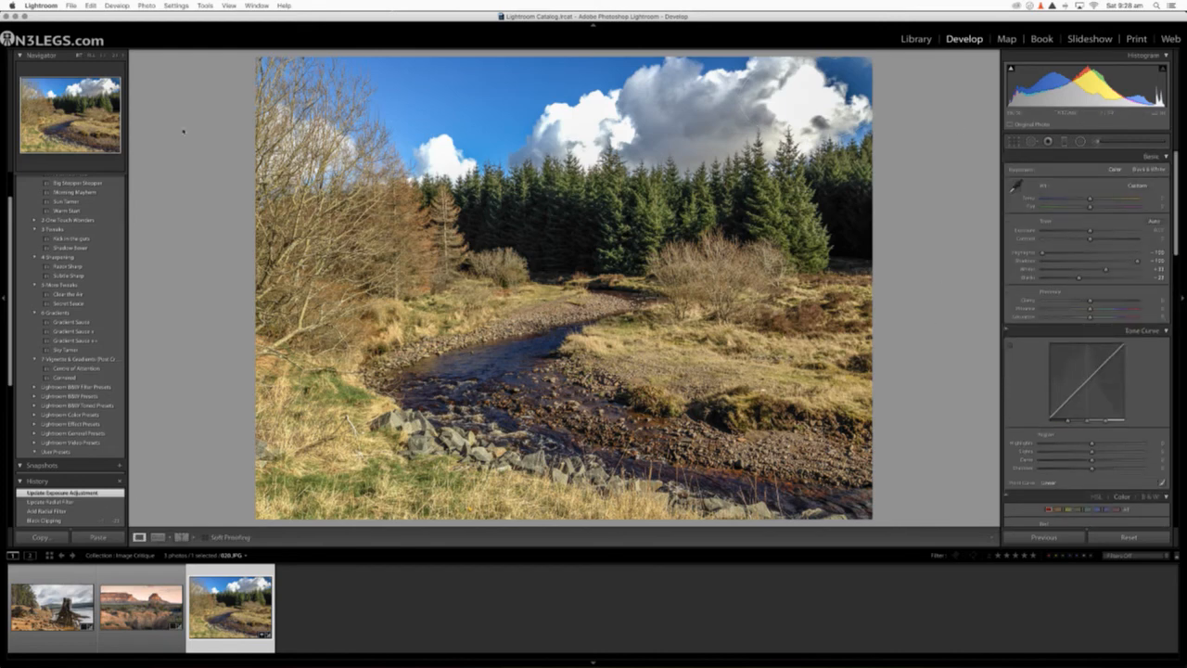
Step: Try the Gradient Sauce ++ preset on the stream photo, replace it with Gradient Sauce +, and compare the edit with the original
scroll(67, 289, up, 2)
scroll(67, 290, up, 2)
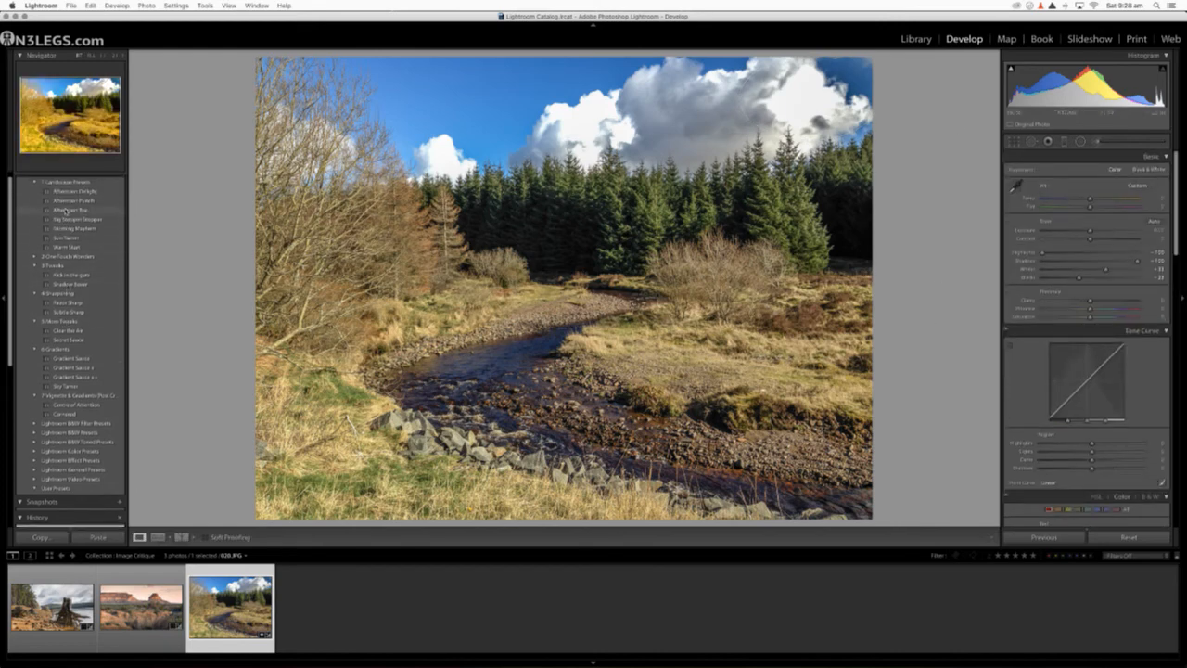
scroll(66, 301, down, 3)
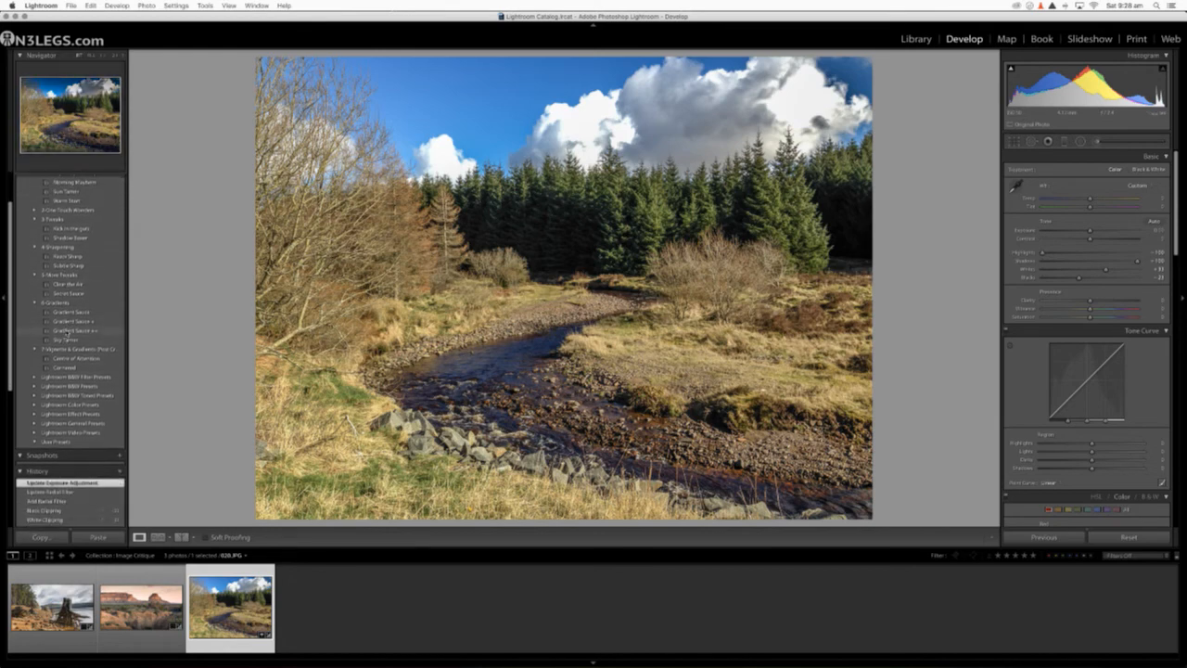
click(67, 330)
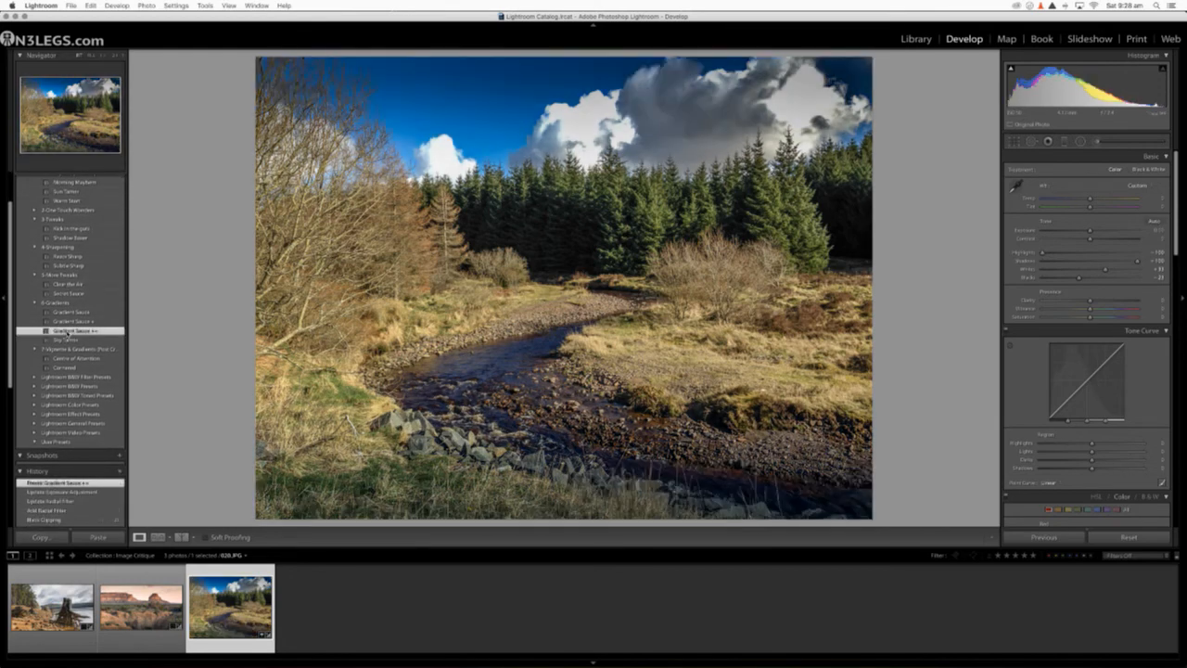
click(67, 321)
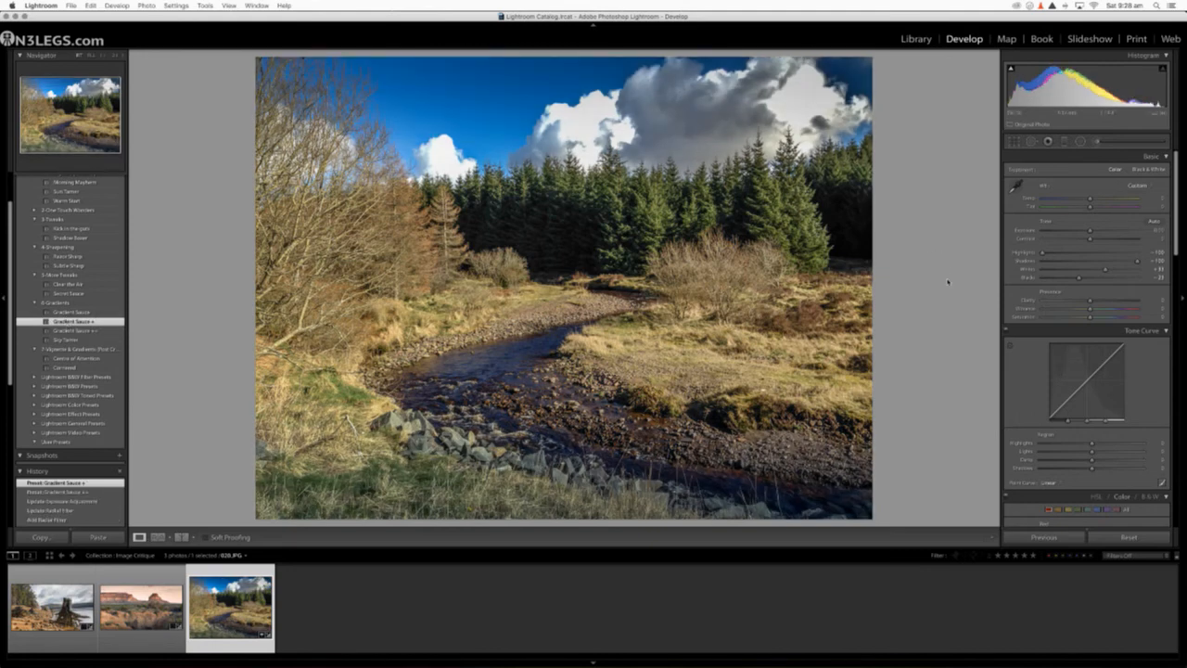
key(backslash)
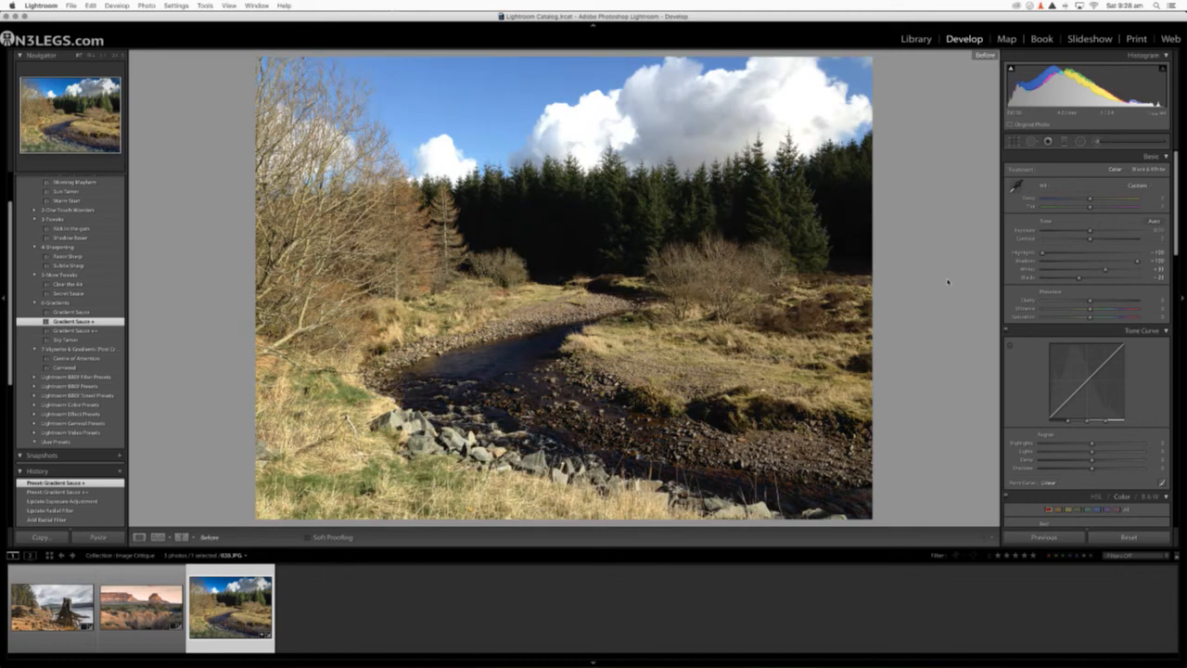
key(backslash)
key(backslash)
key(backslash)
key(backslash)
key(backslash)
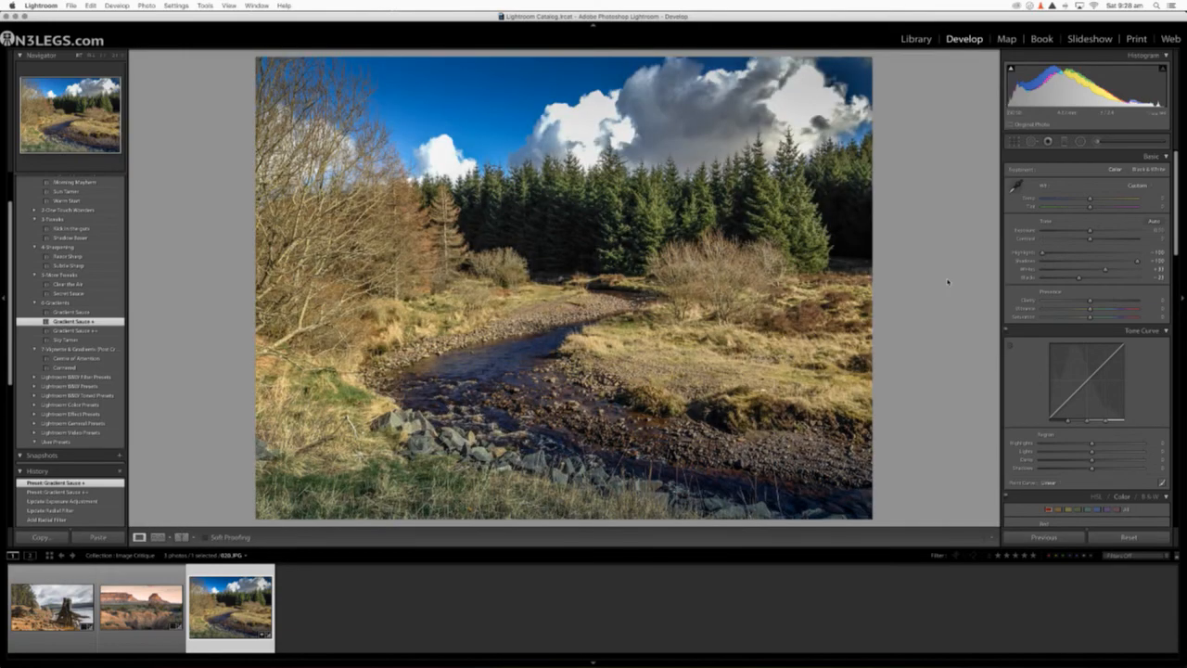